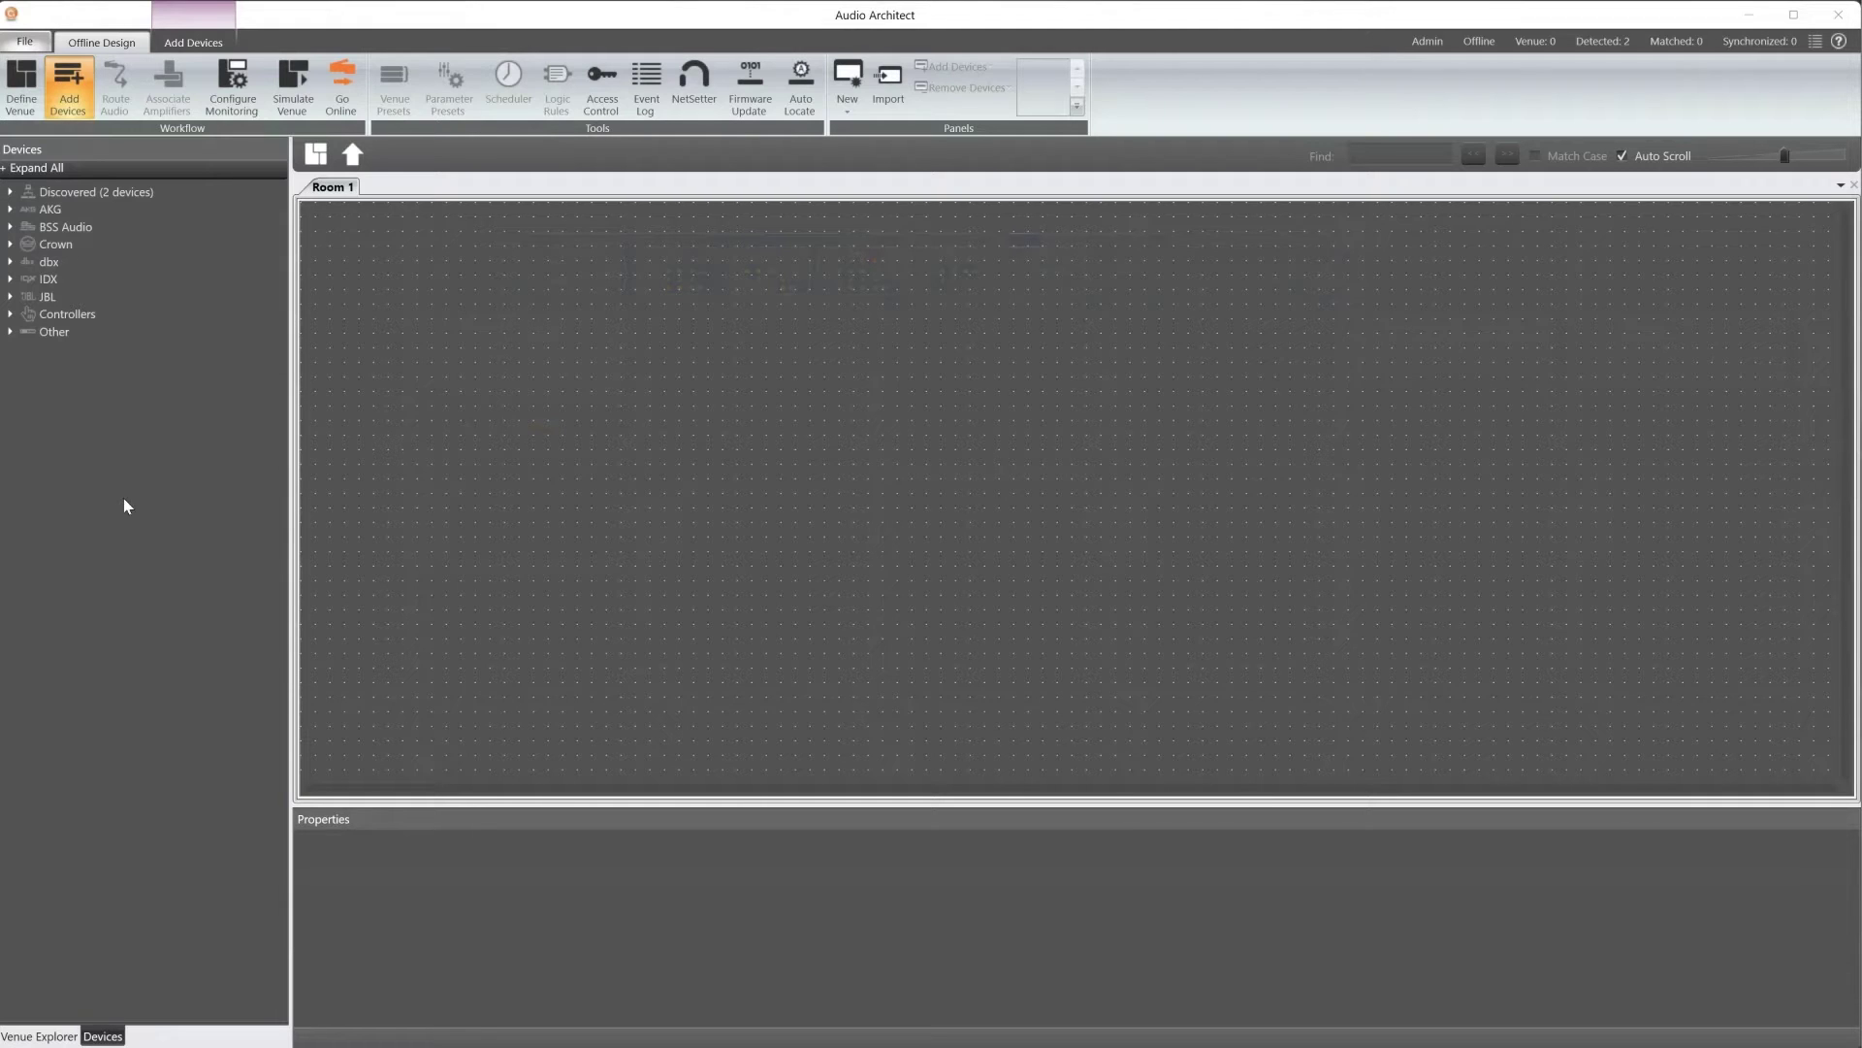
- Open the recent HiQNet Demo BLU-101 design and bring up the BLU-101-1 device's audio configuration
click(27, 40)
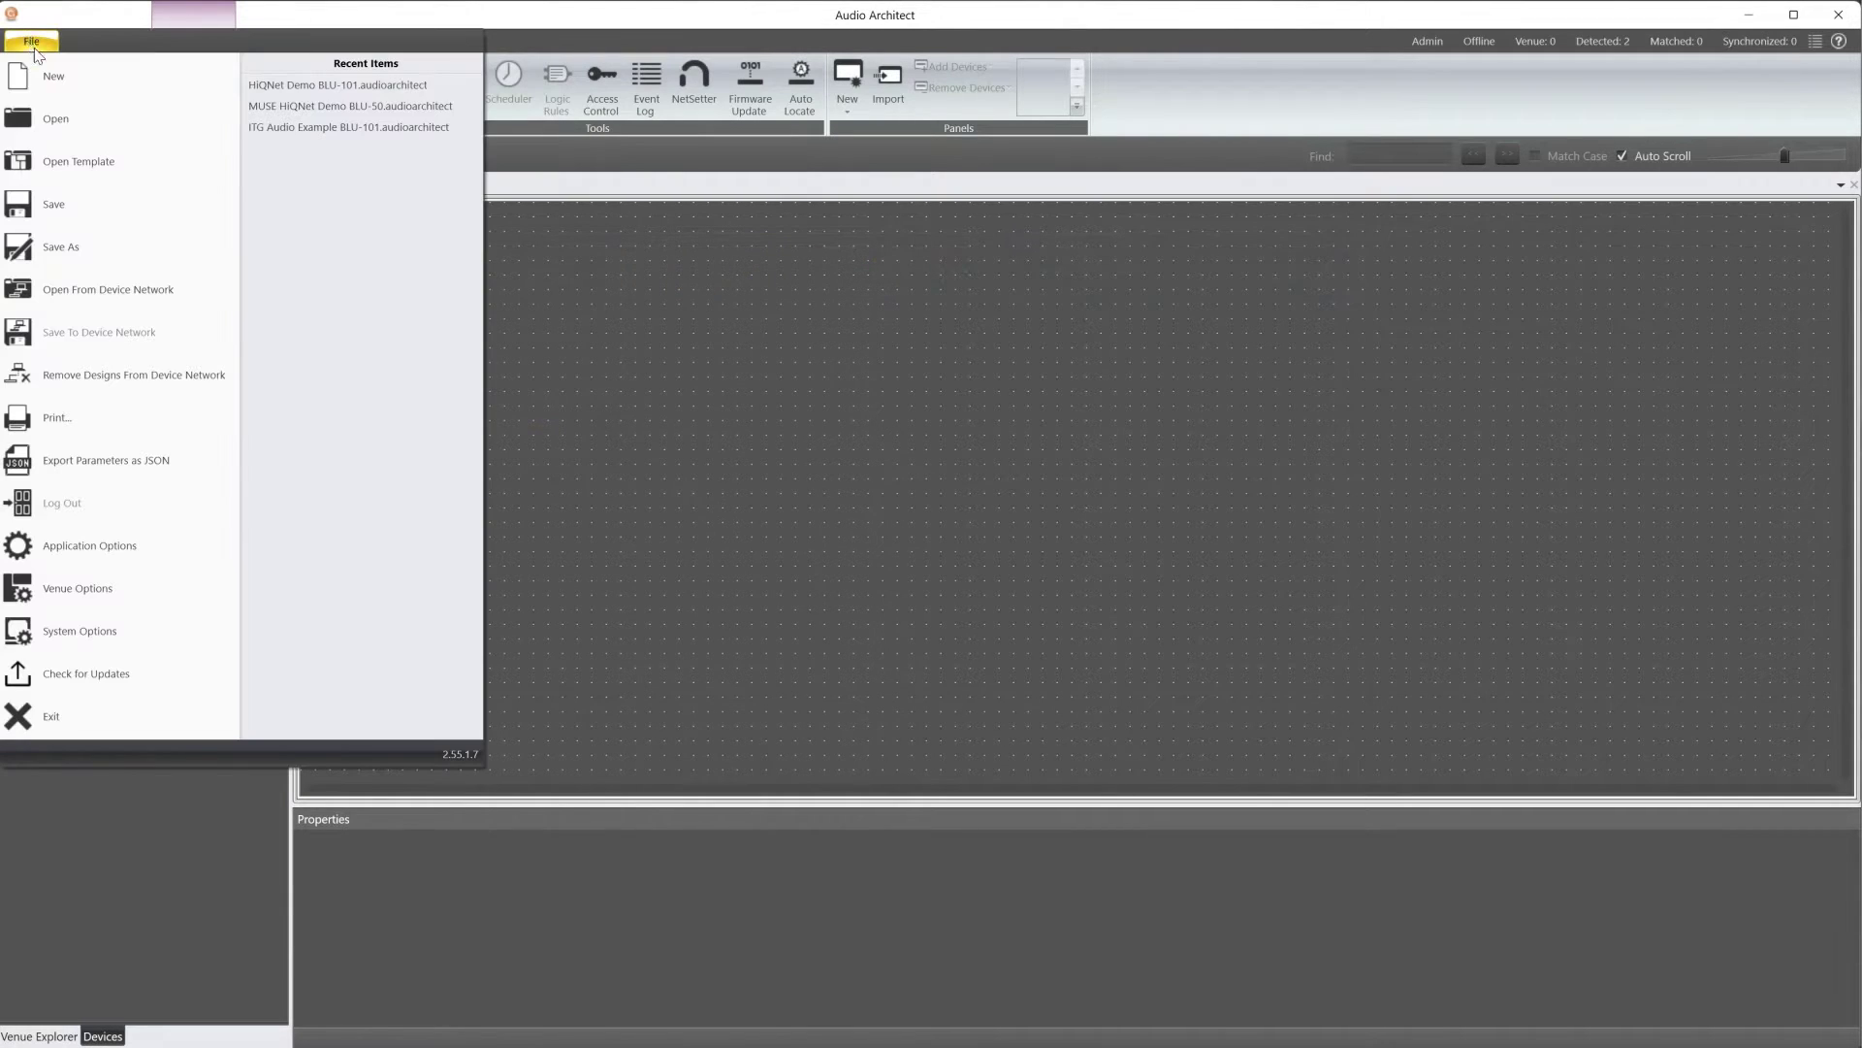
click(259, 92)
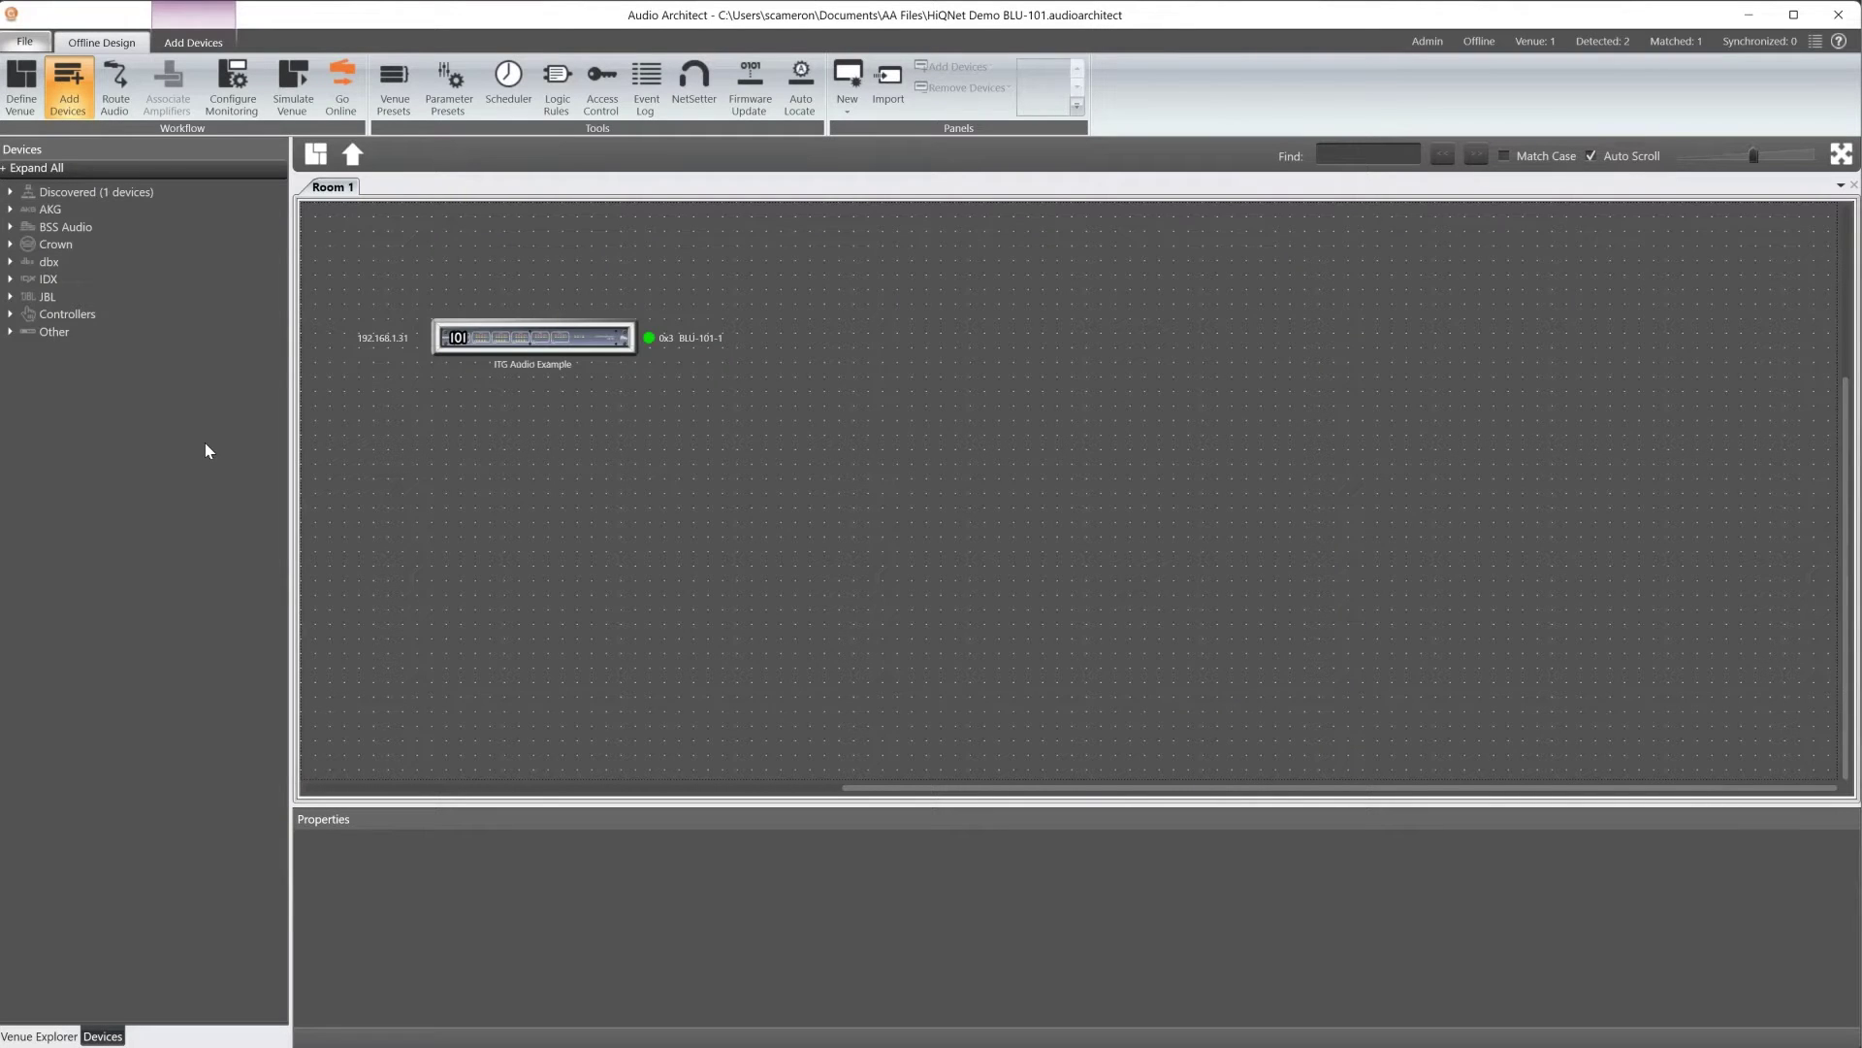
click(476, 347)
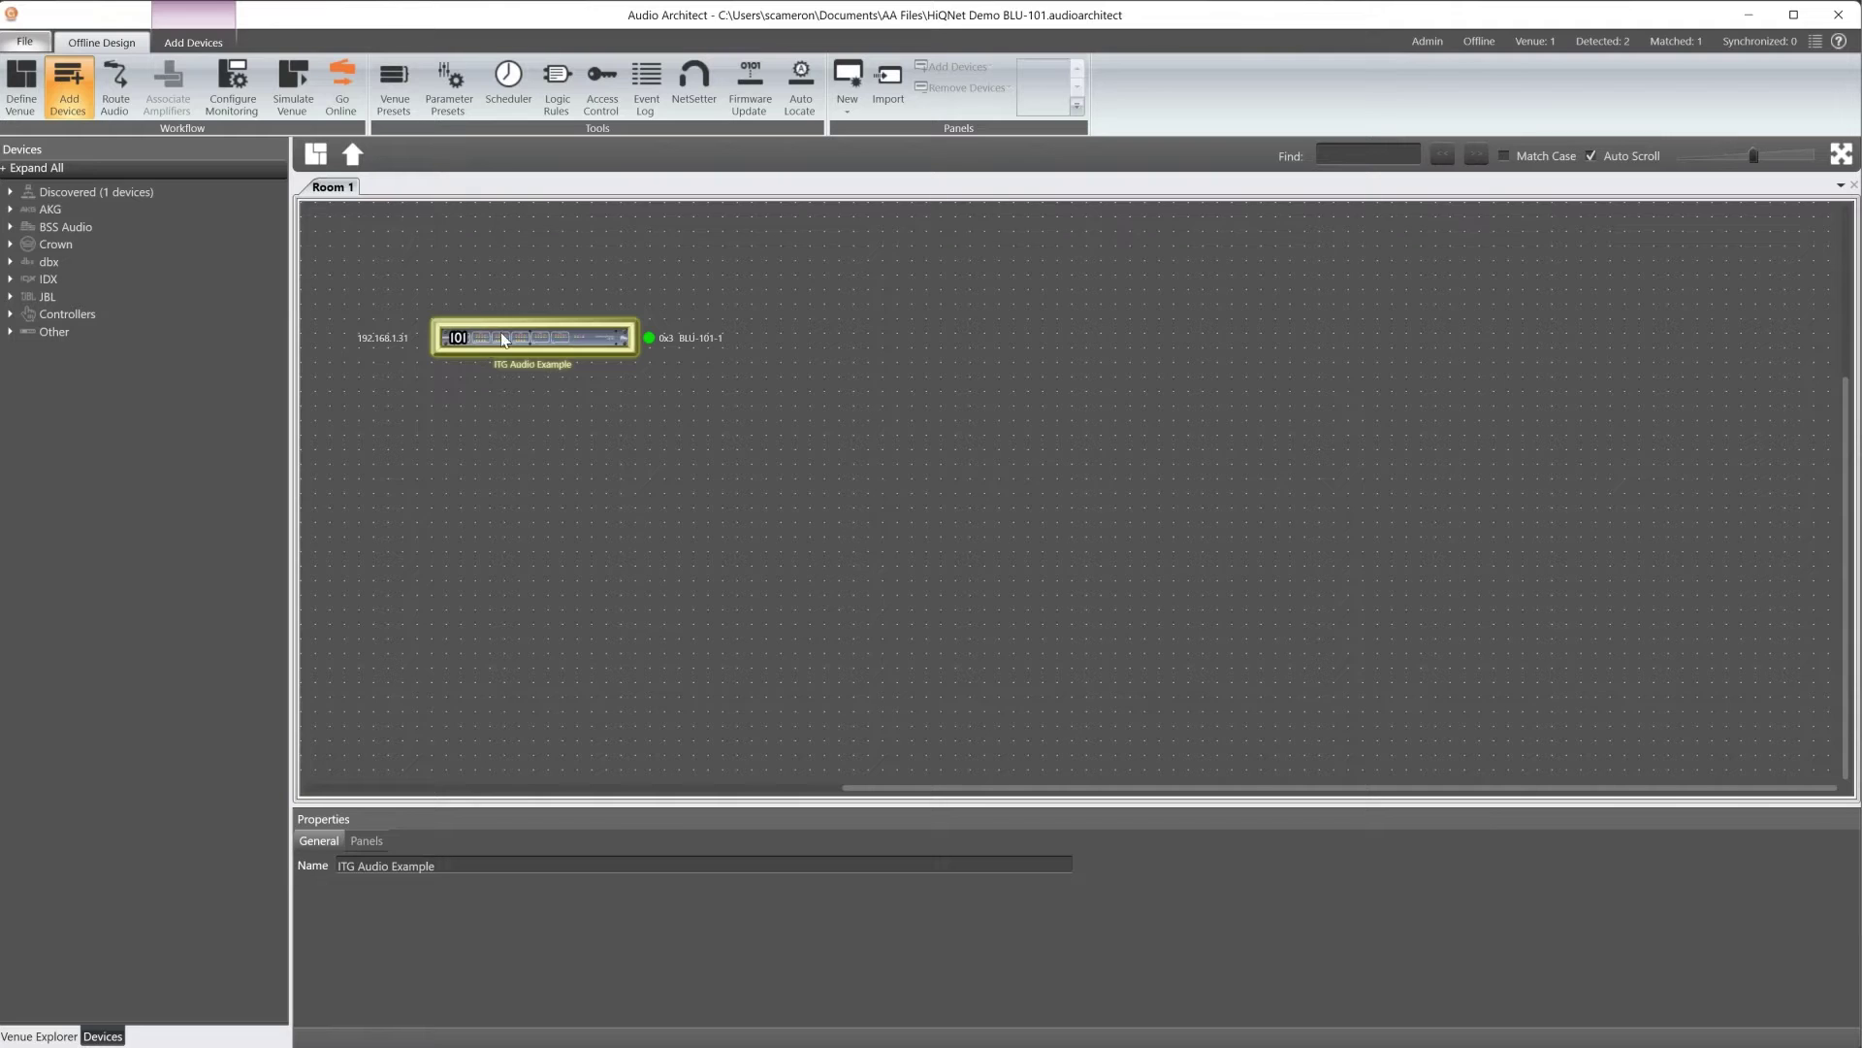
double_click(515, 334)
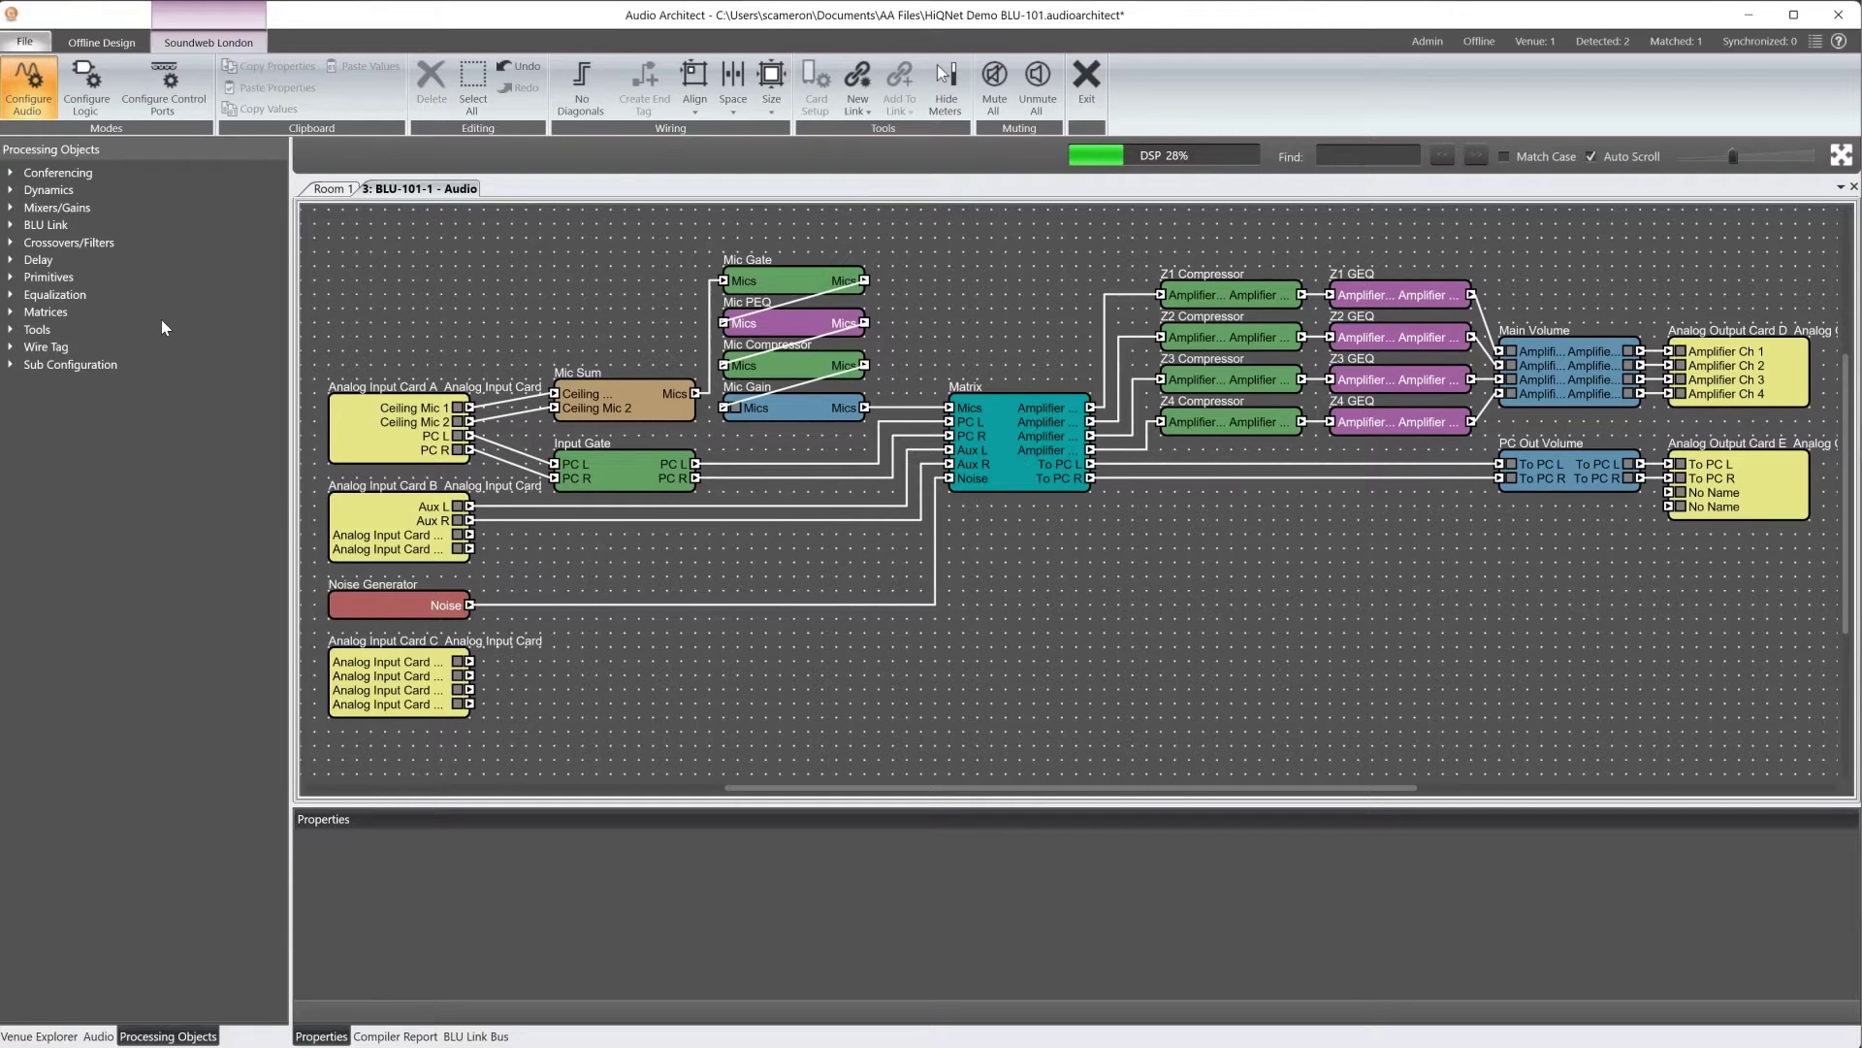
- Export the design's parameters as JSON to the AA Files folder under the name HiQNet Demo
click(29, 44)
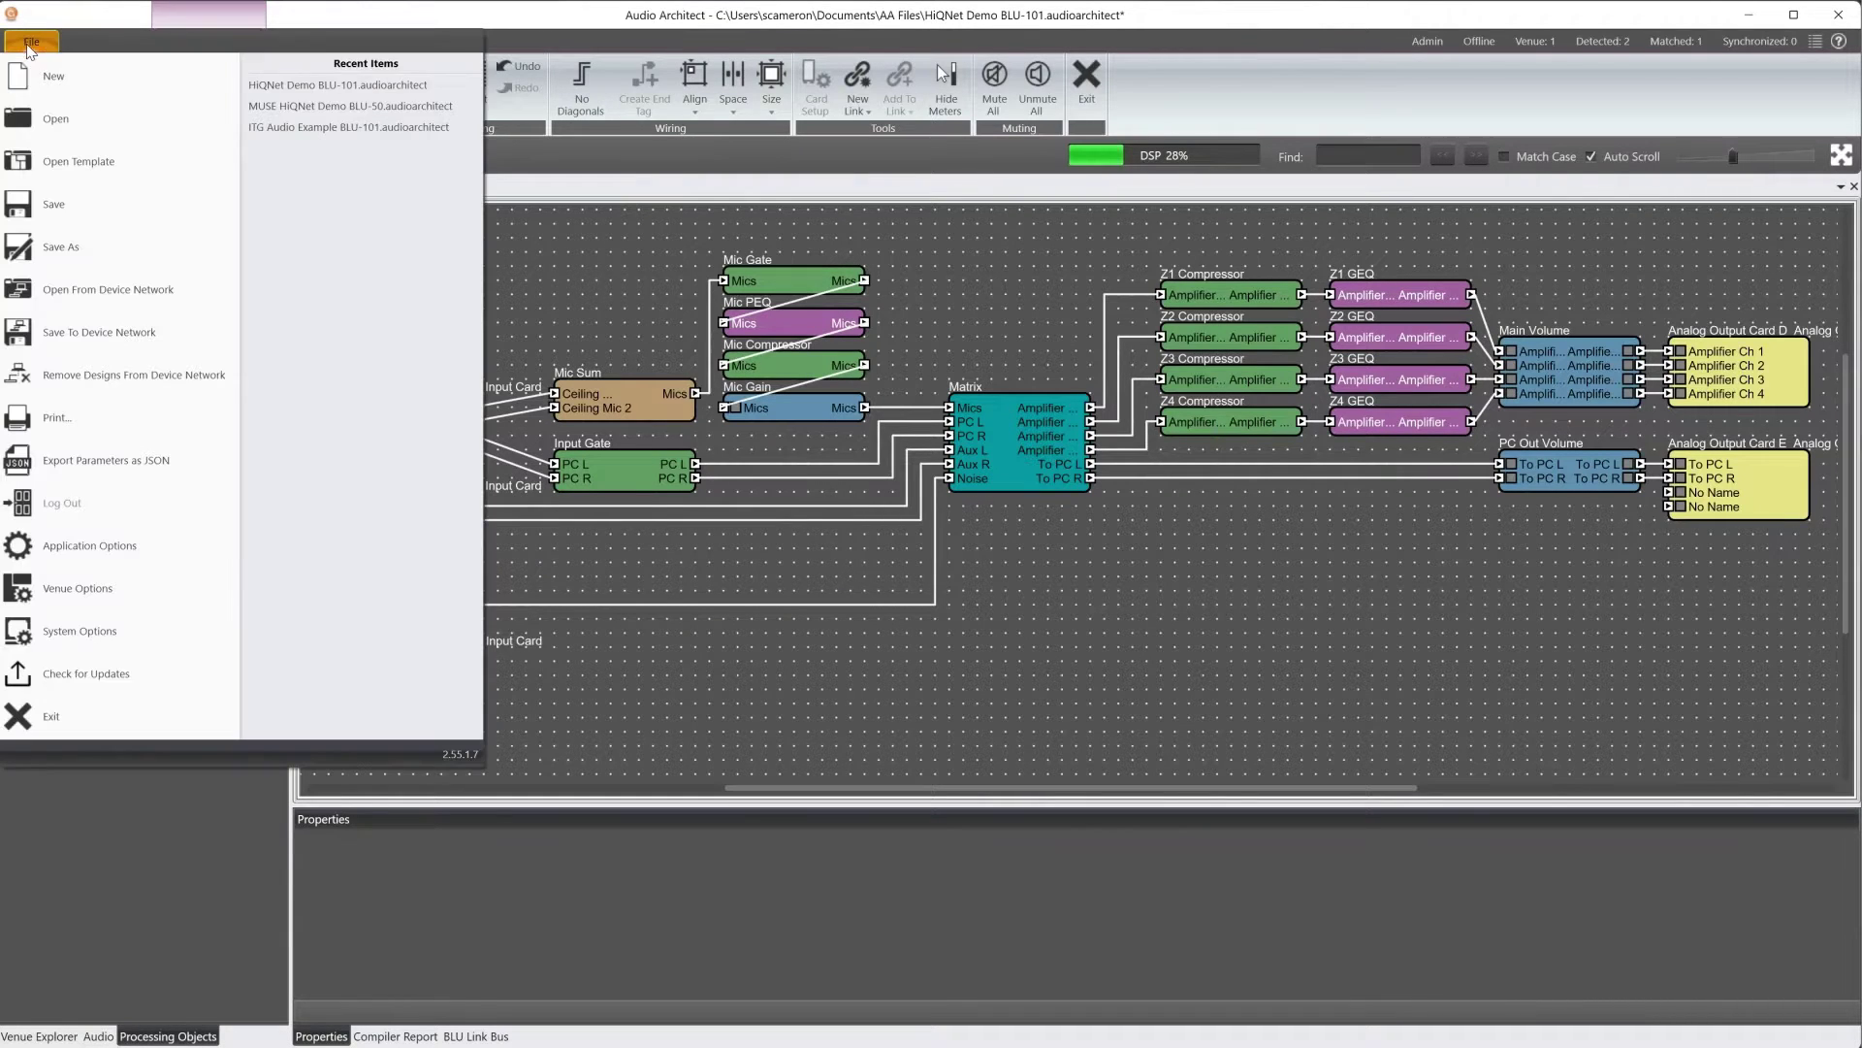
click(108, 463)
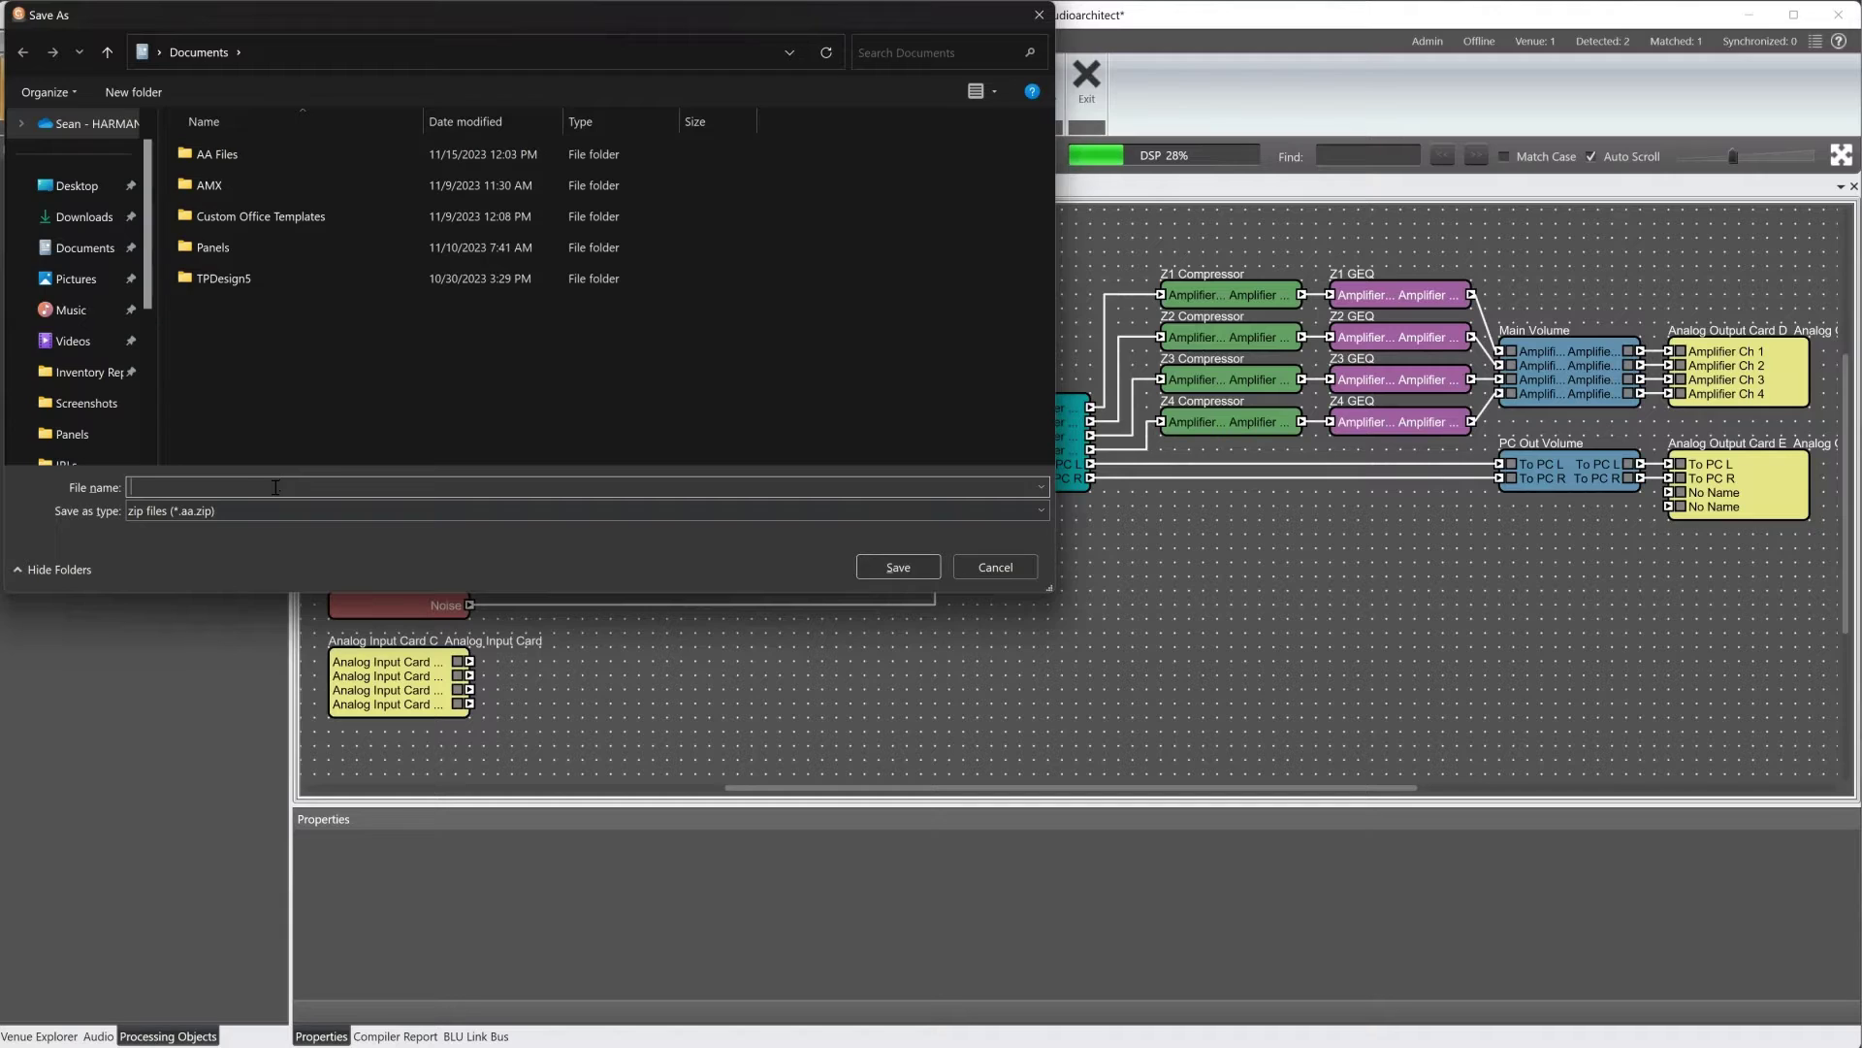
text(HiQNet Demo)
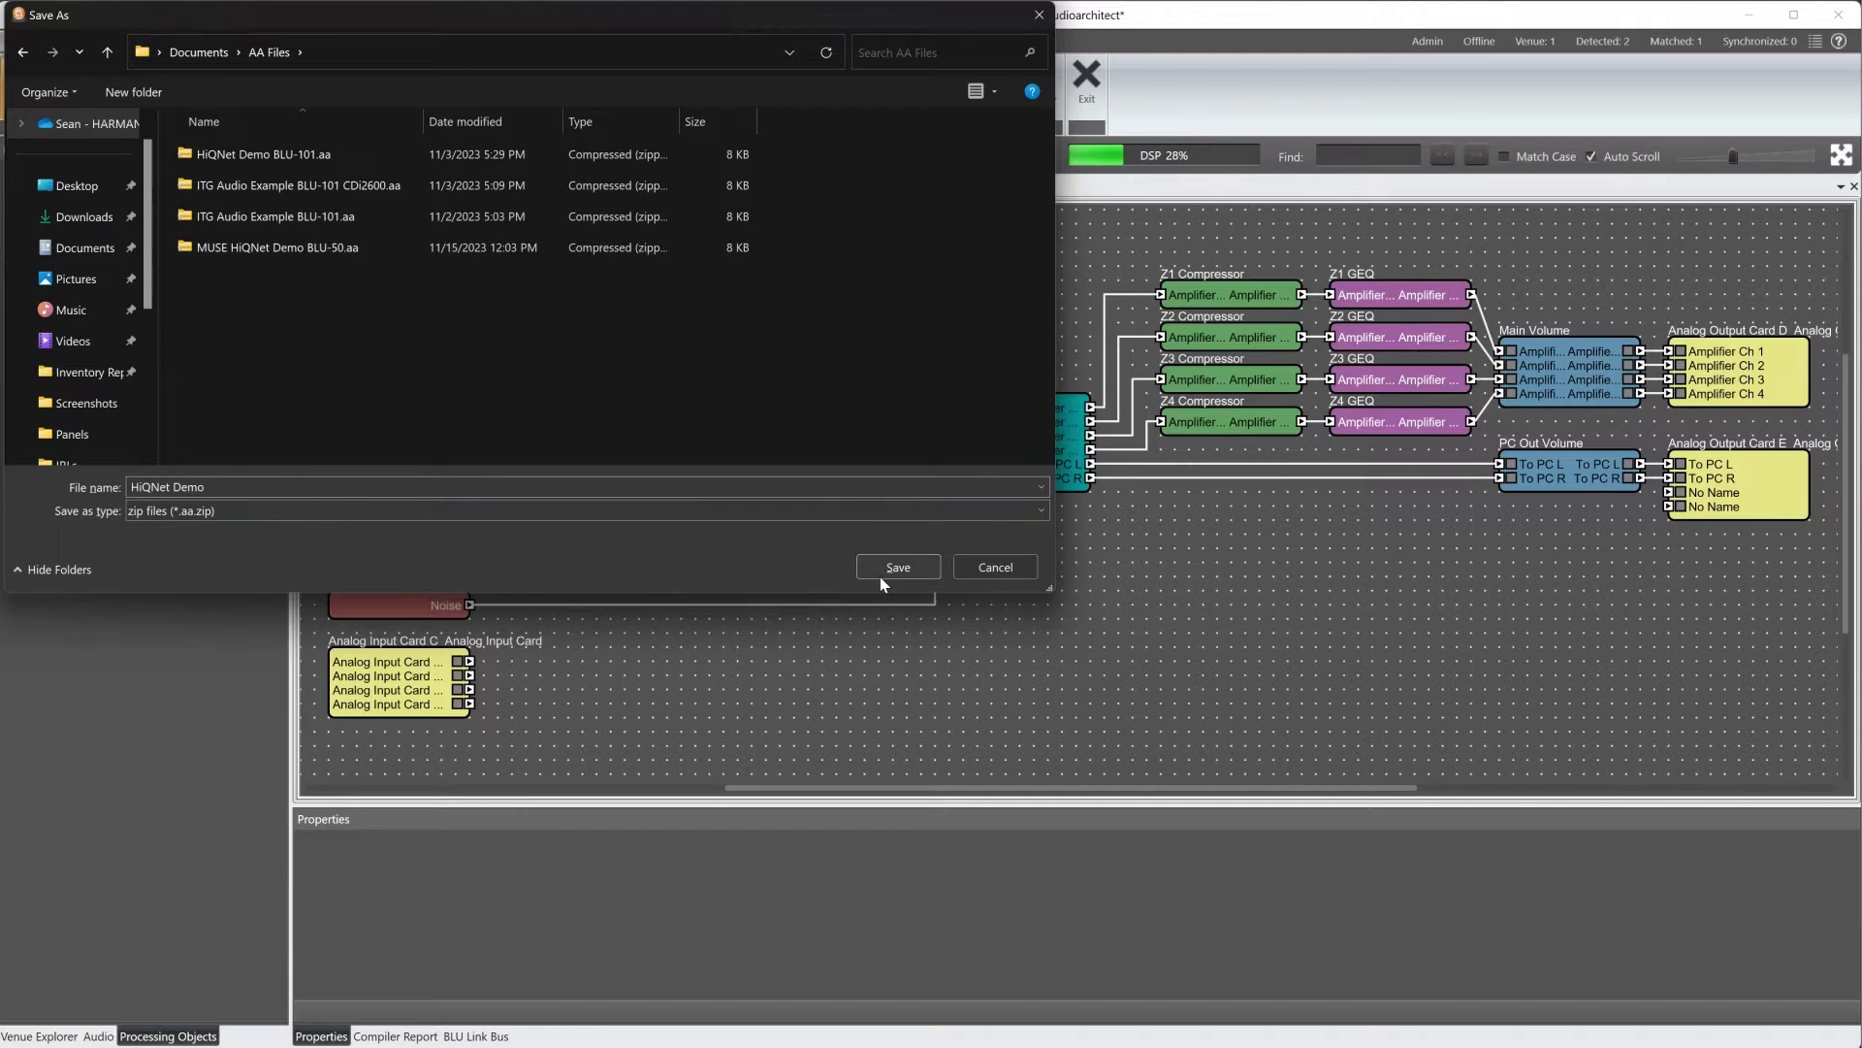
click(881, 572)
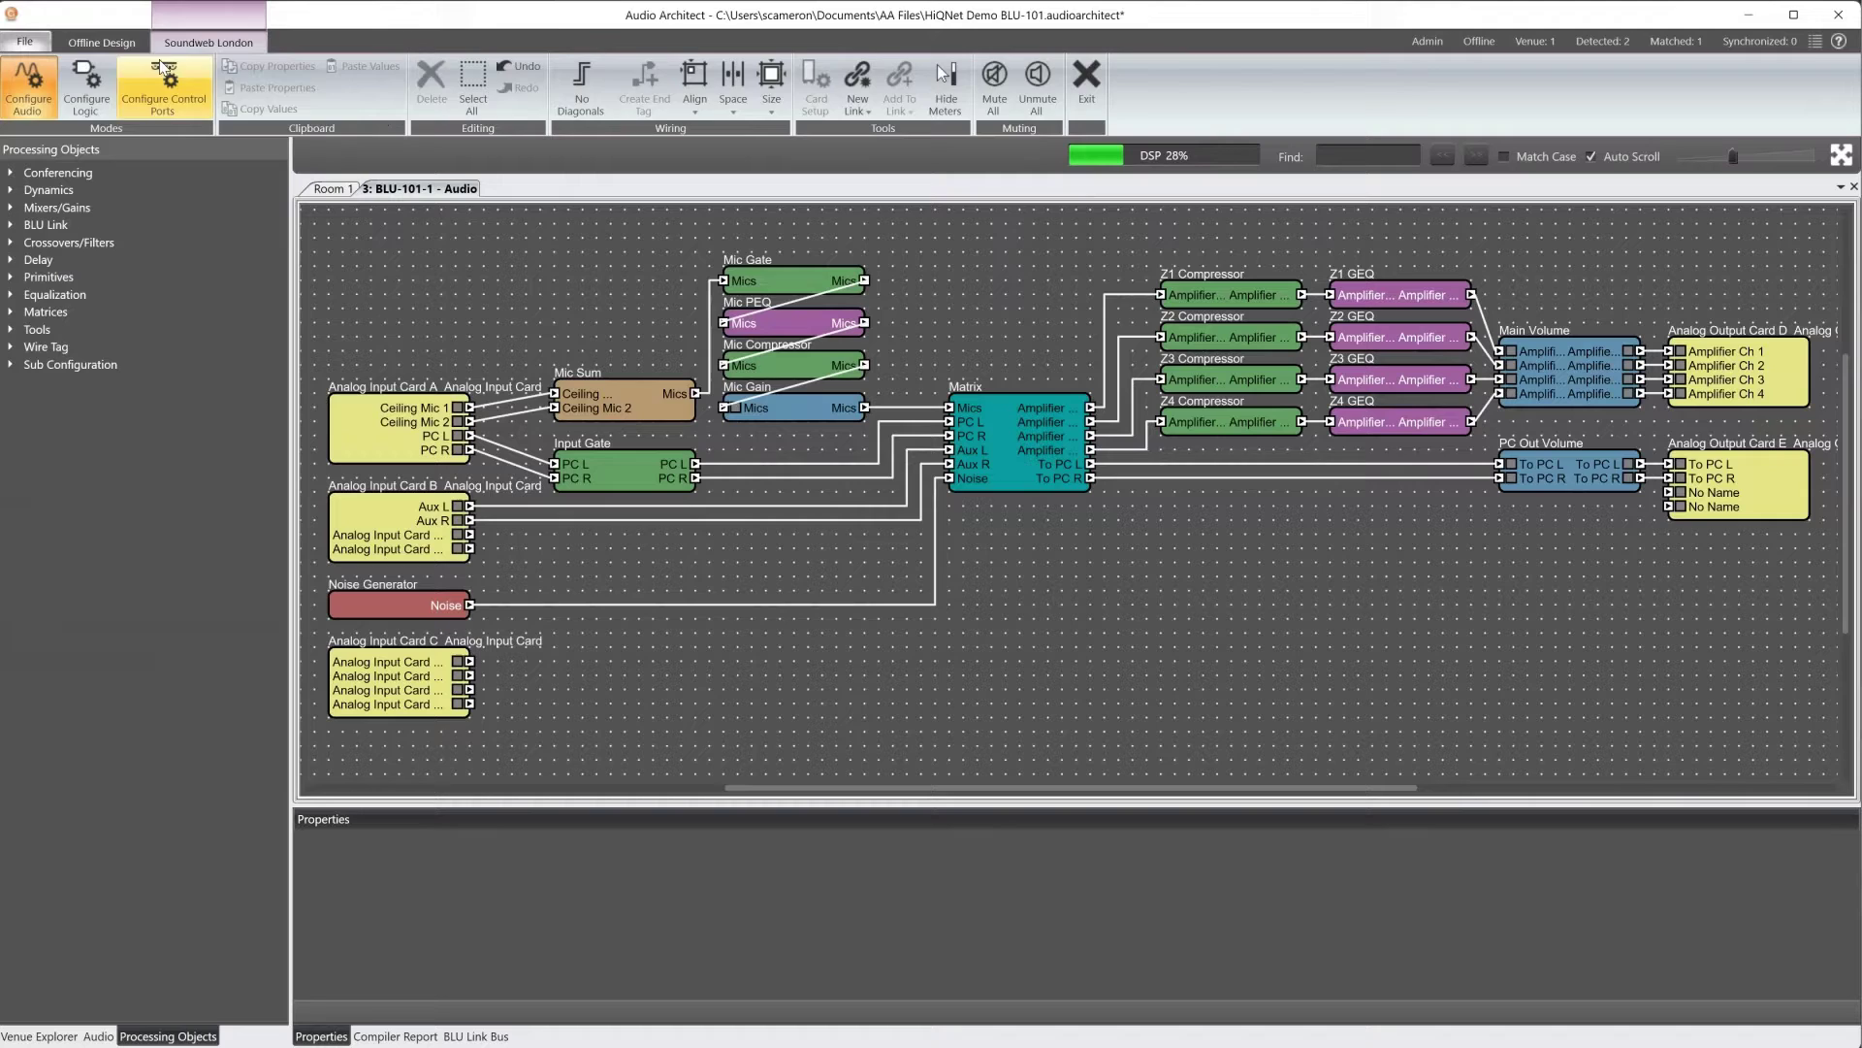
click(101, 42)
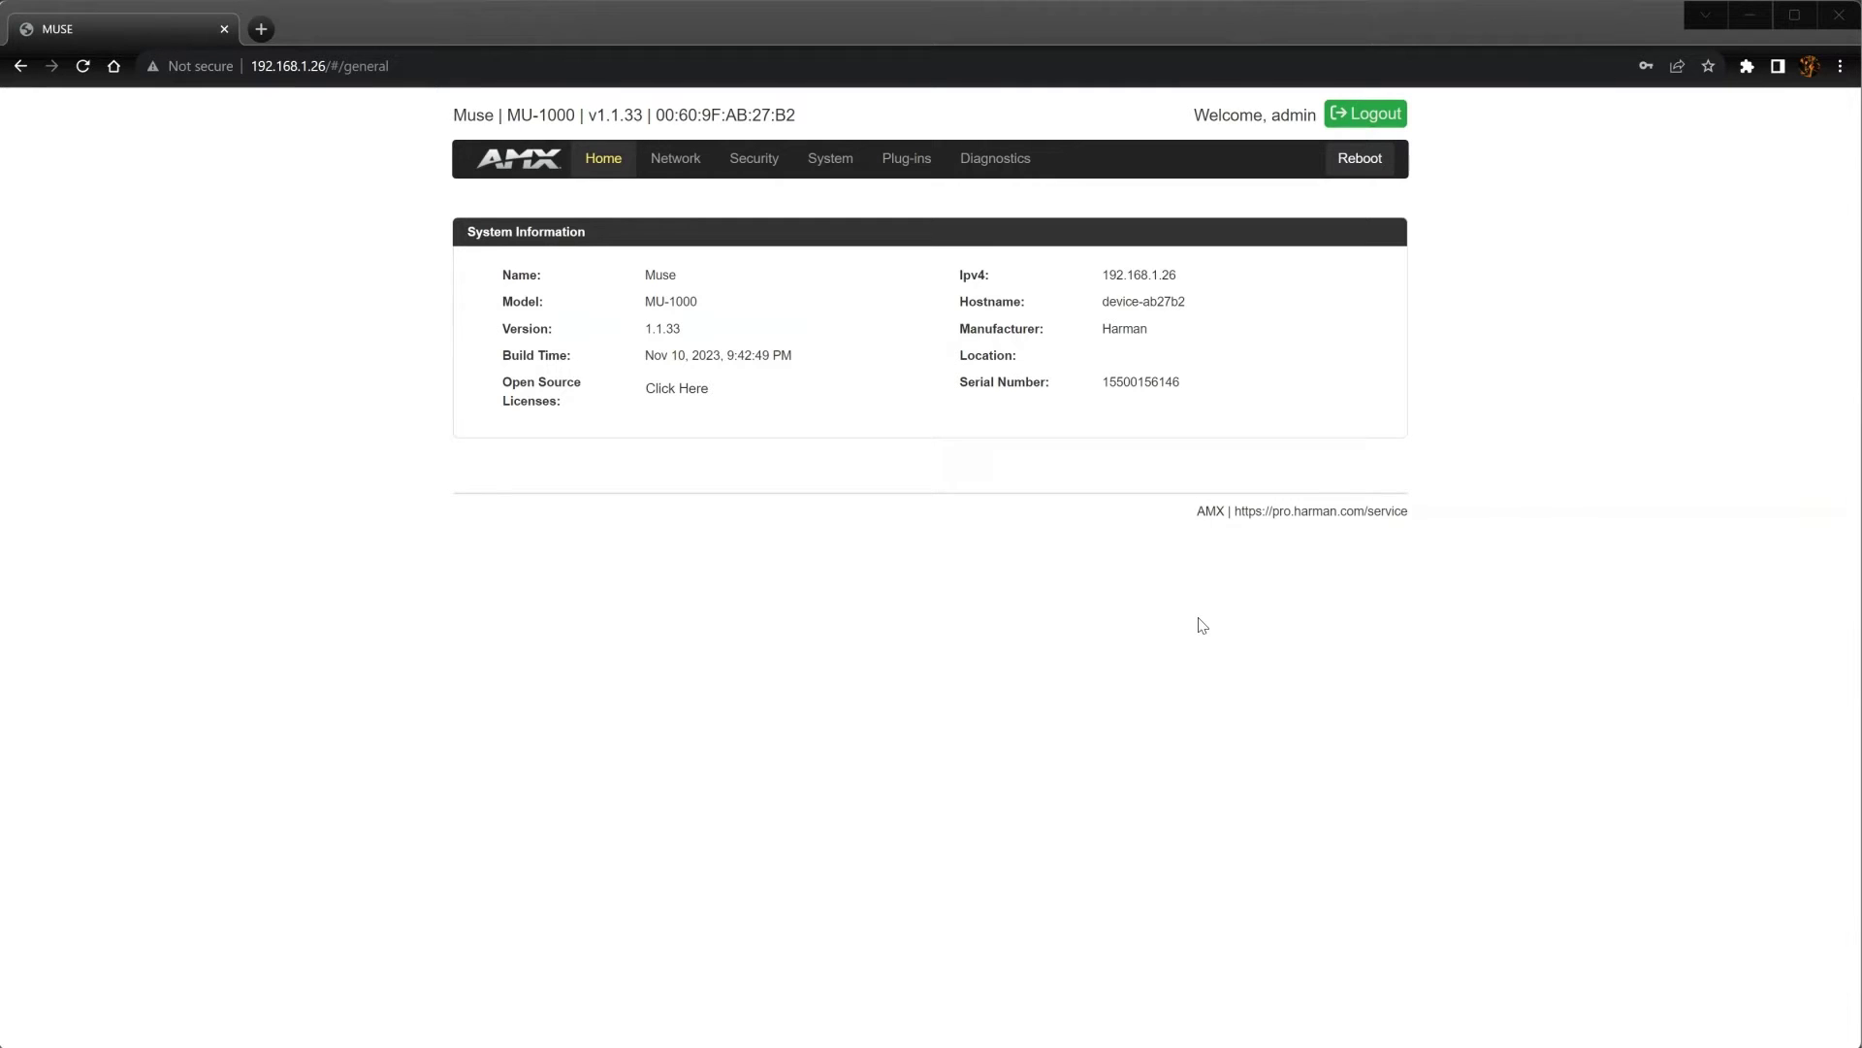
- On the MUSE controller's web page, check the mojo-hiqnet entry among the available extensions
click(840, 167)
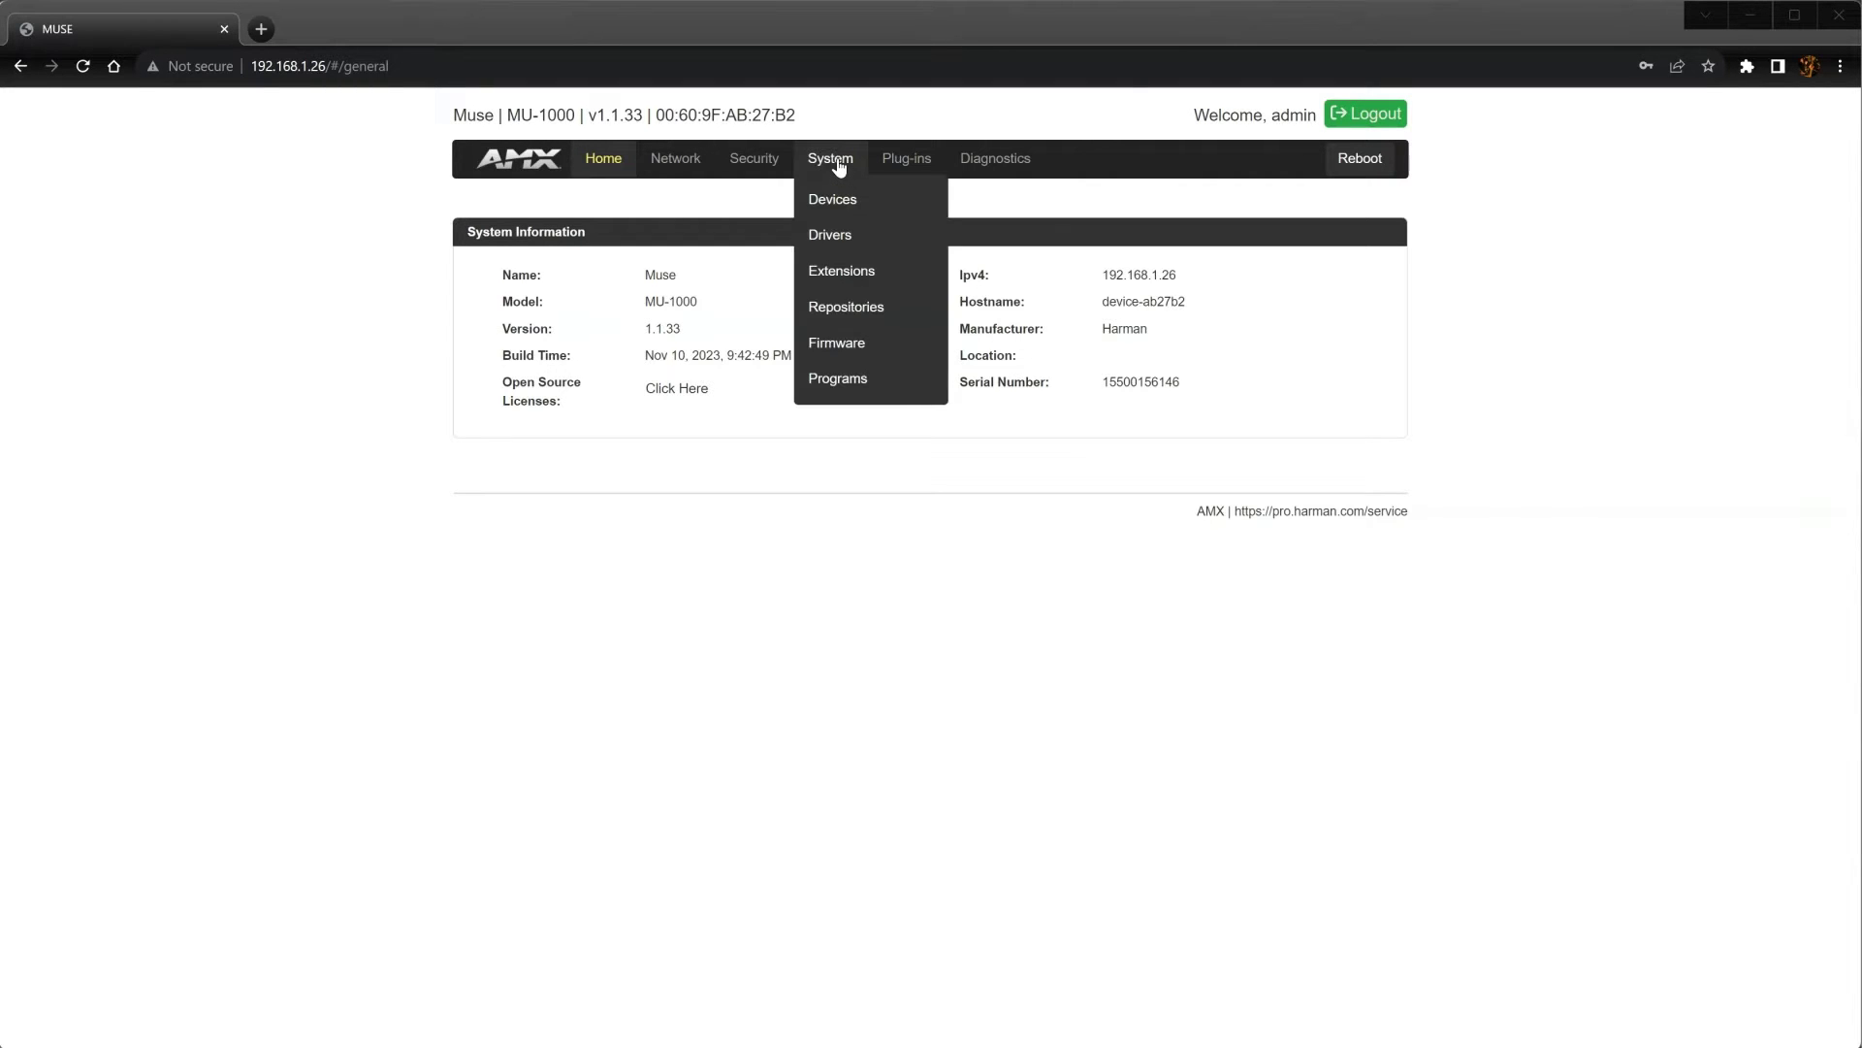
click(856, 269)
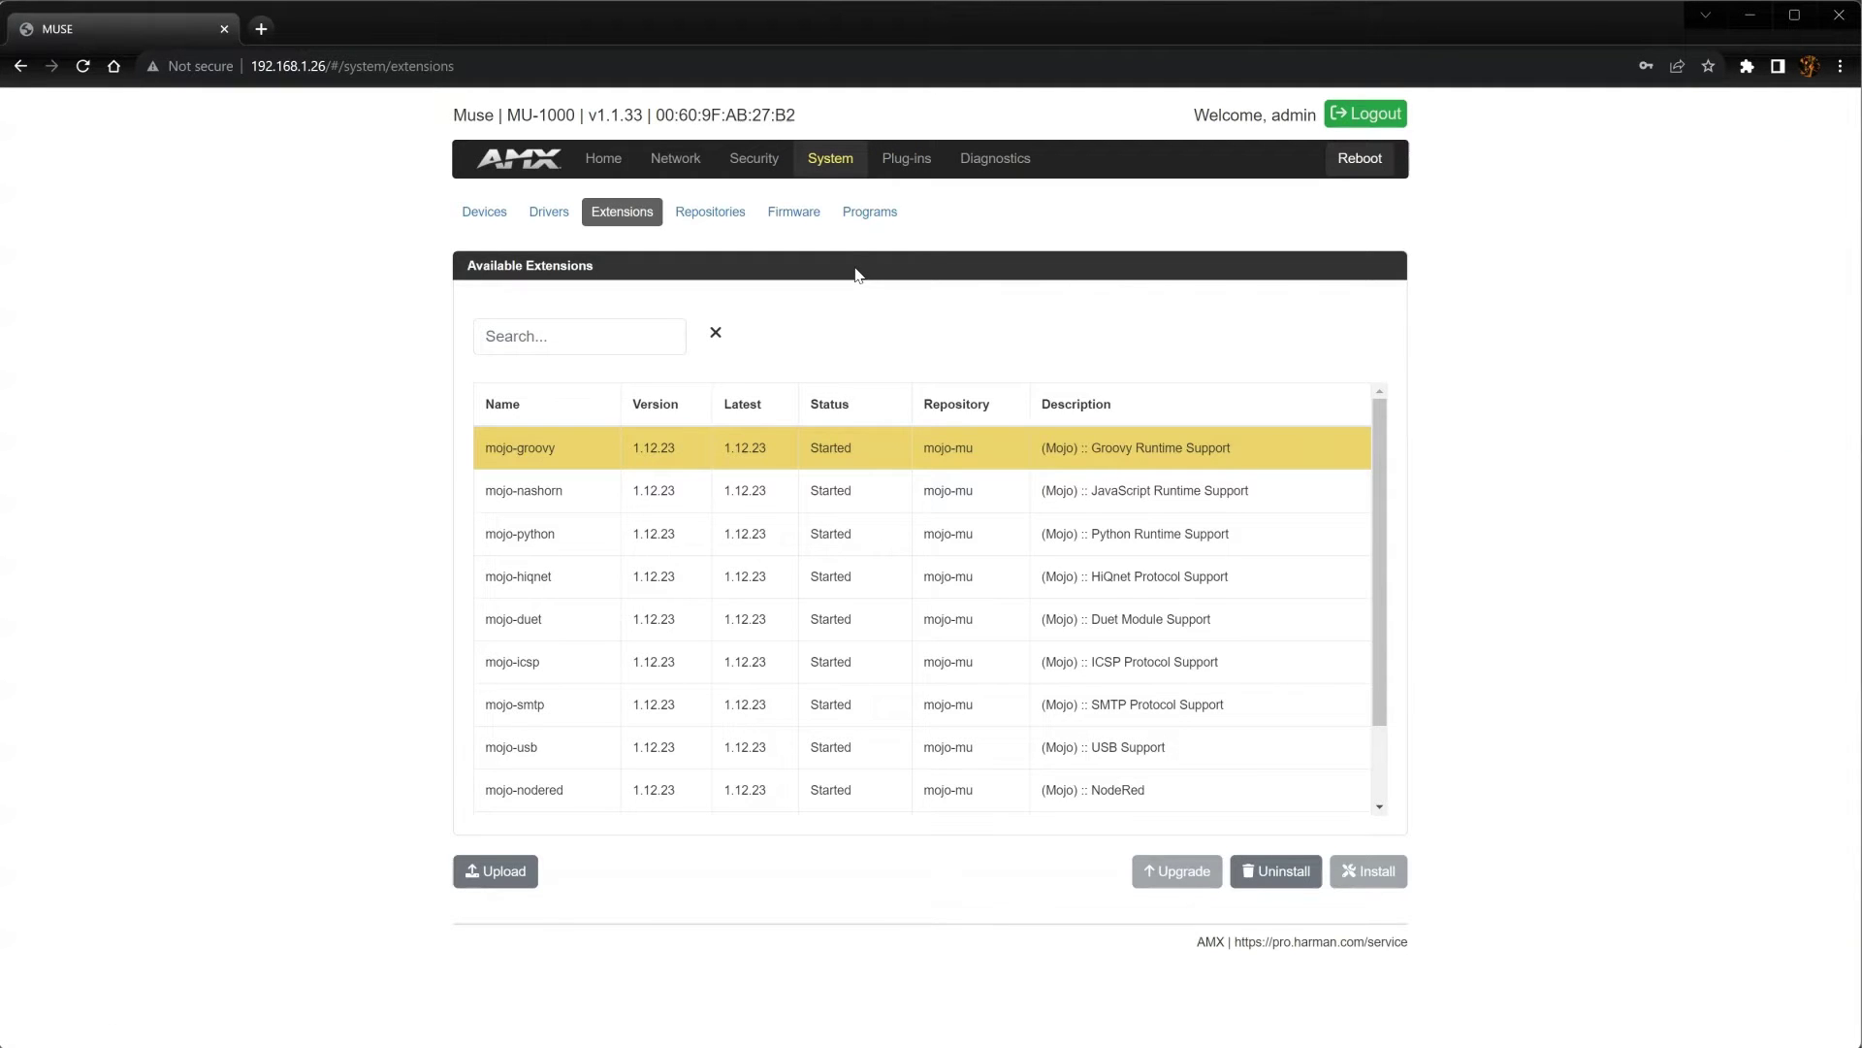
click(549, 588)
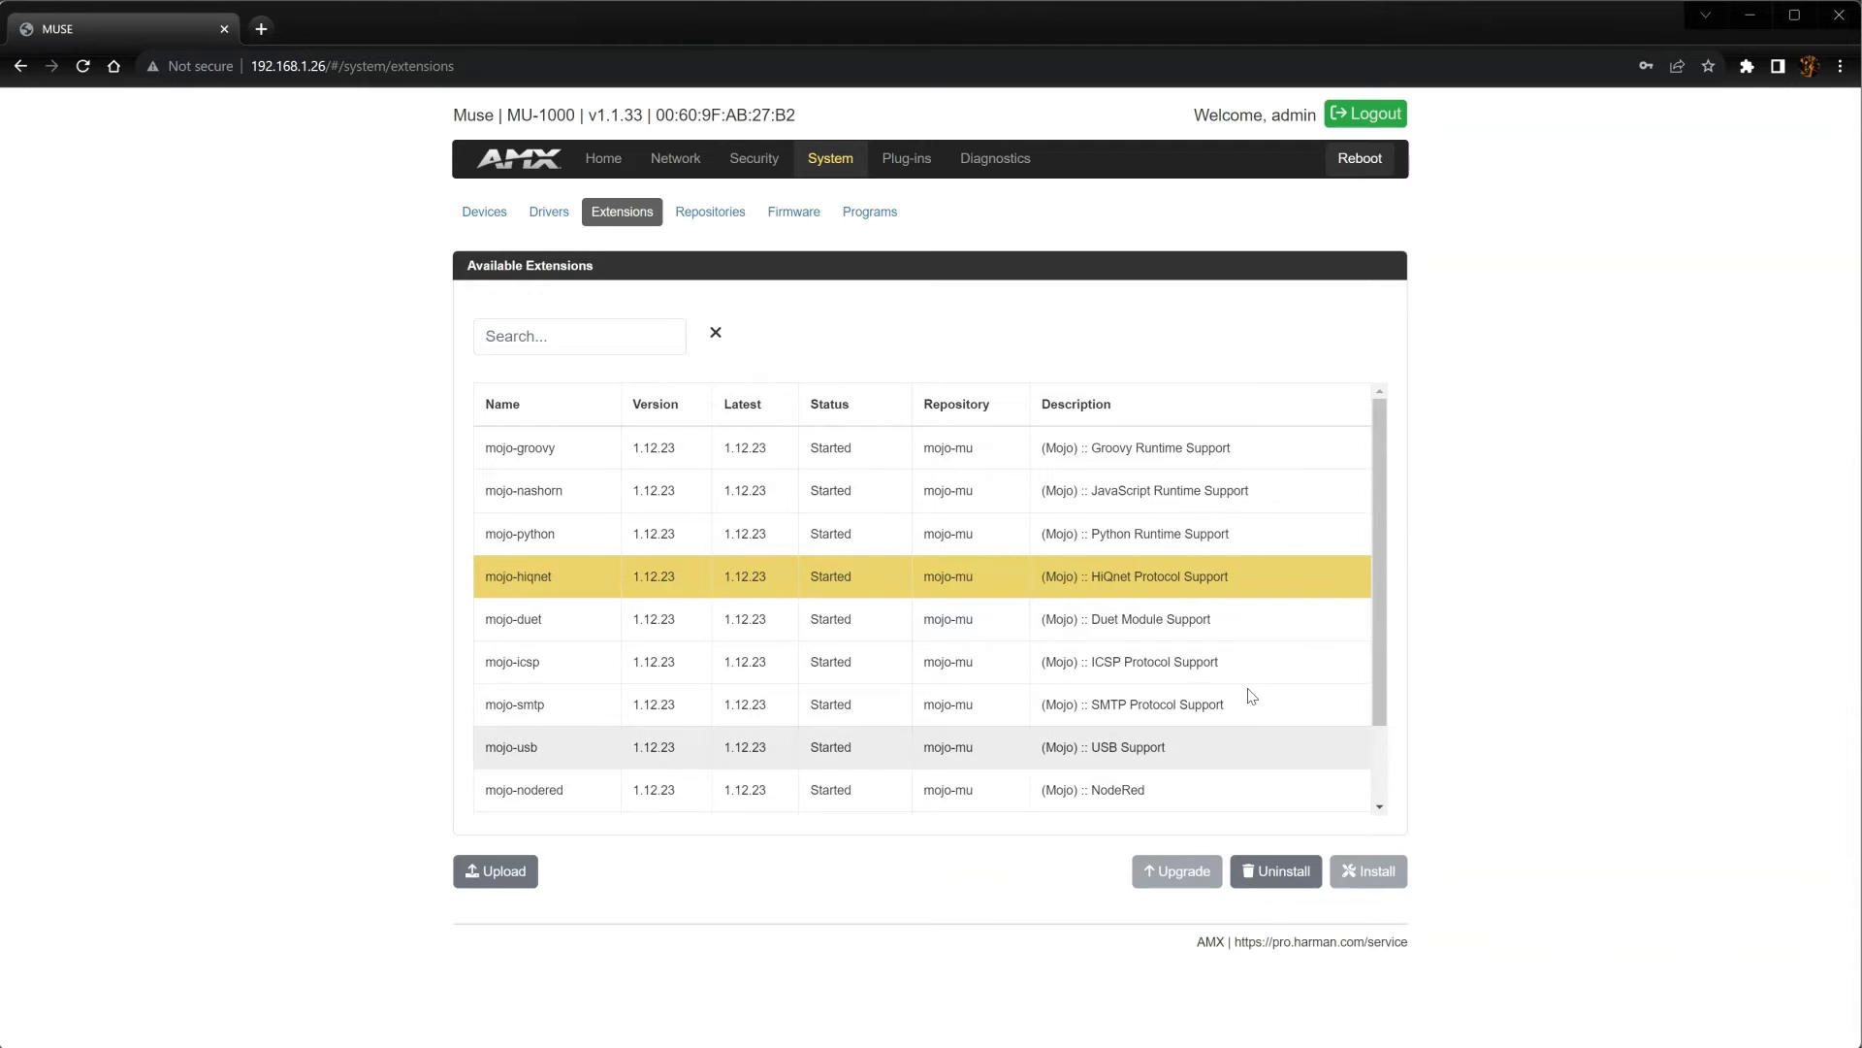
- Upload the project file HiQNet Demo.aa.zip to the controller's HiQnet plug-in configuration
click(907, 159)
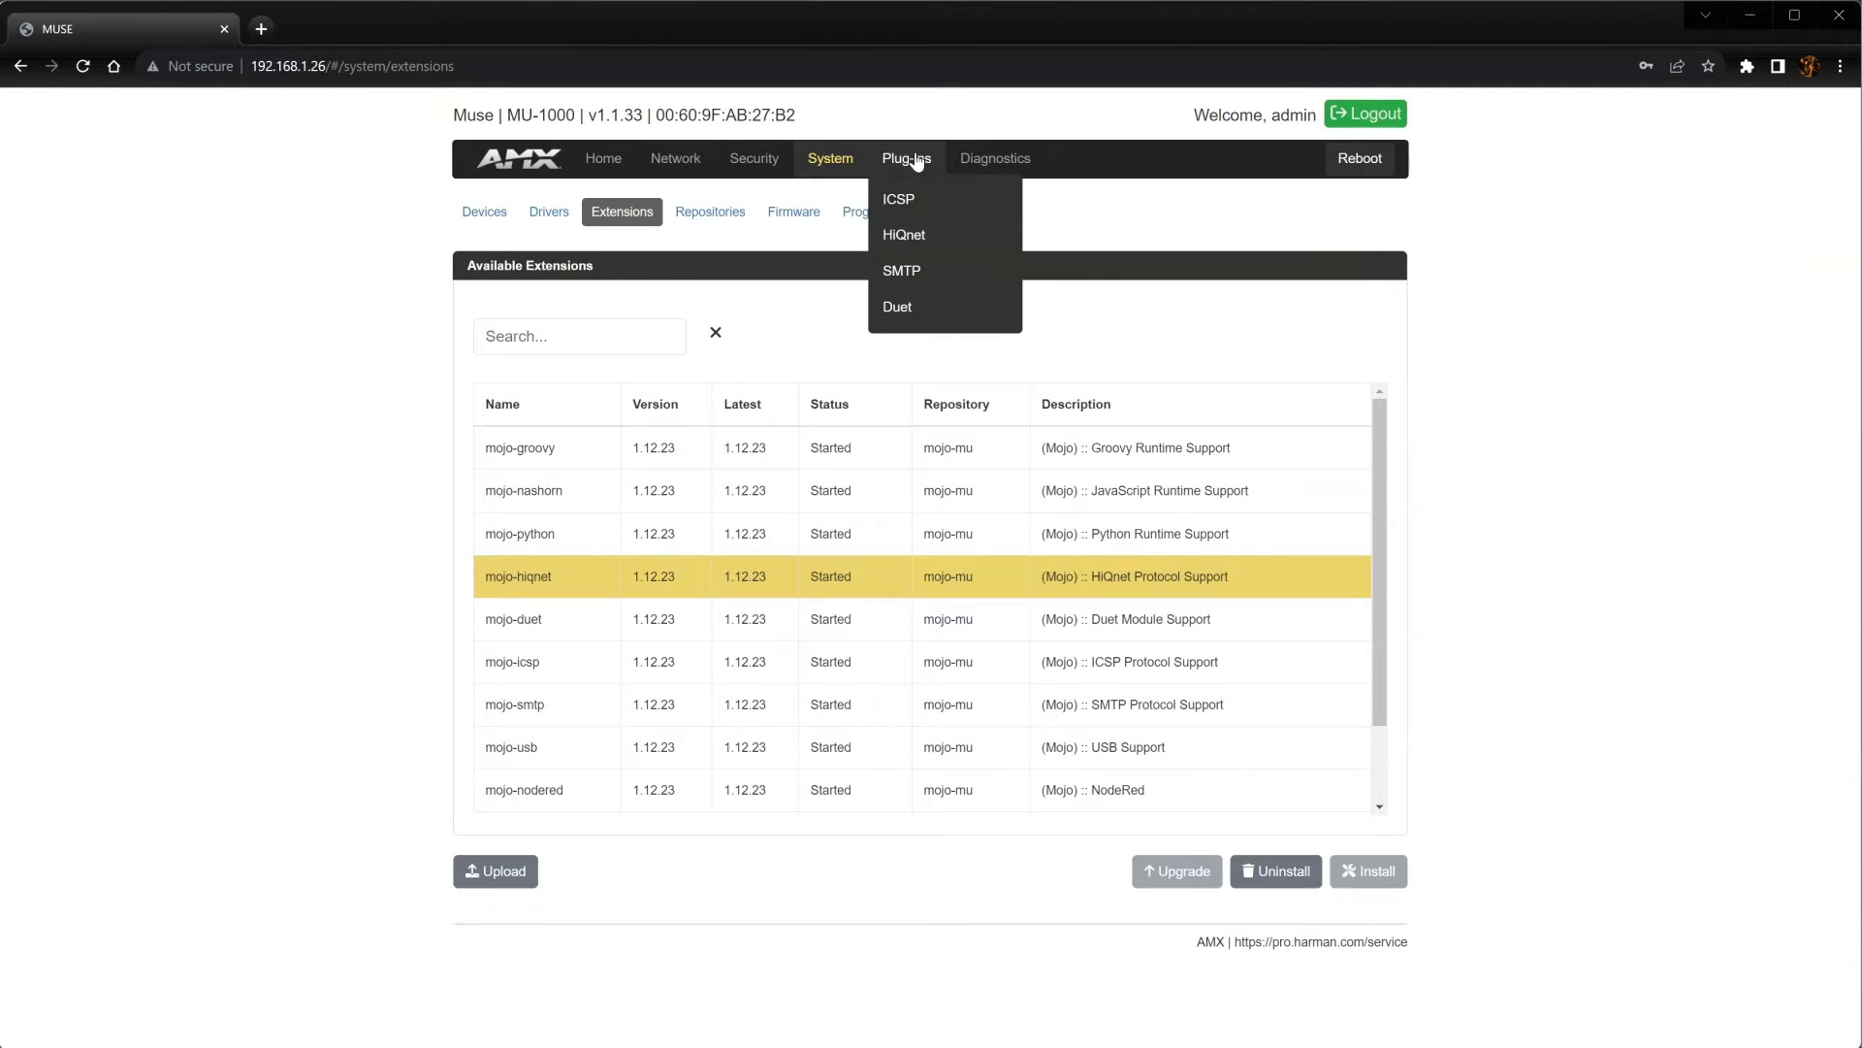
click(913, 233)
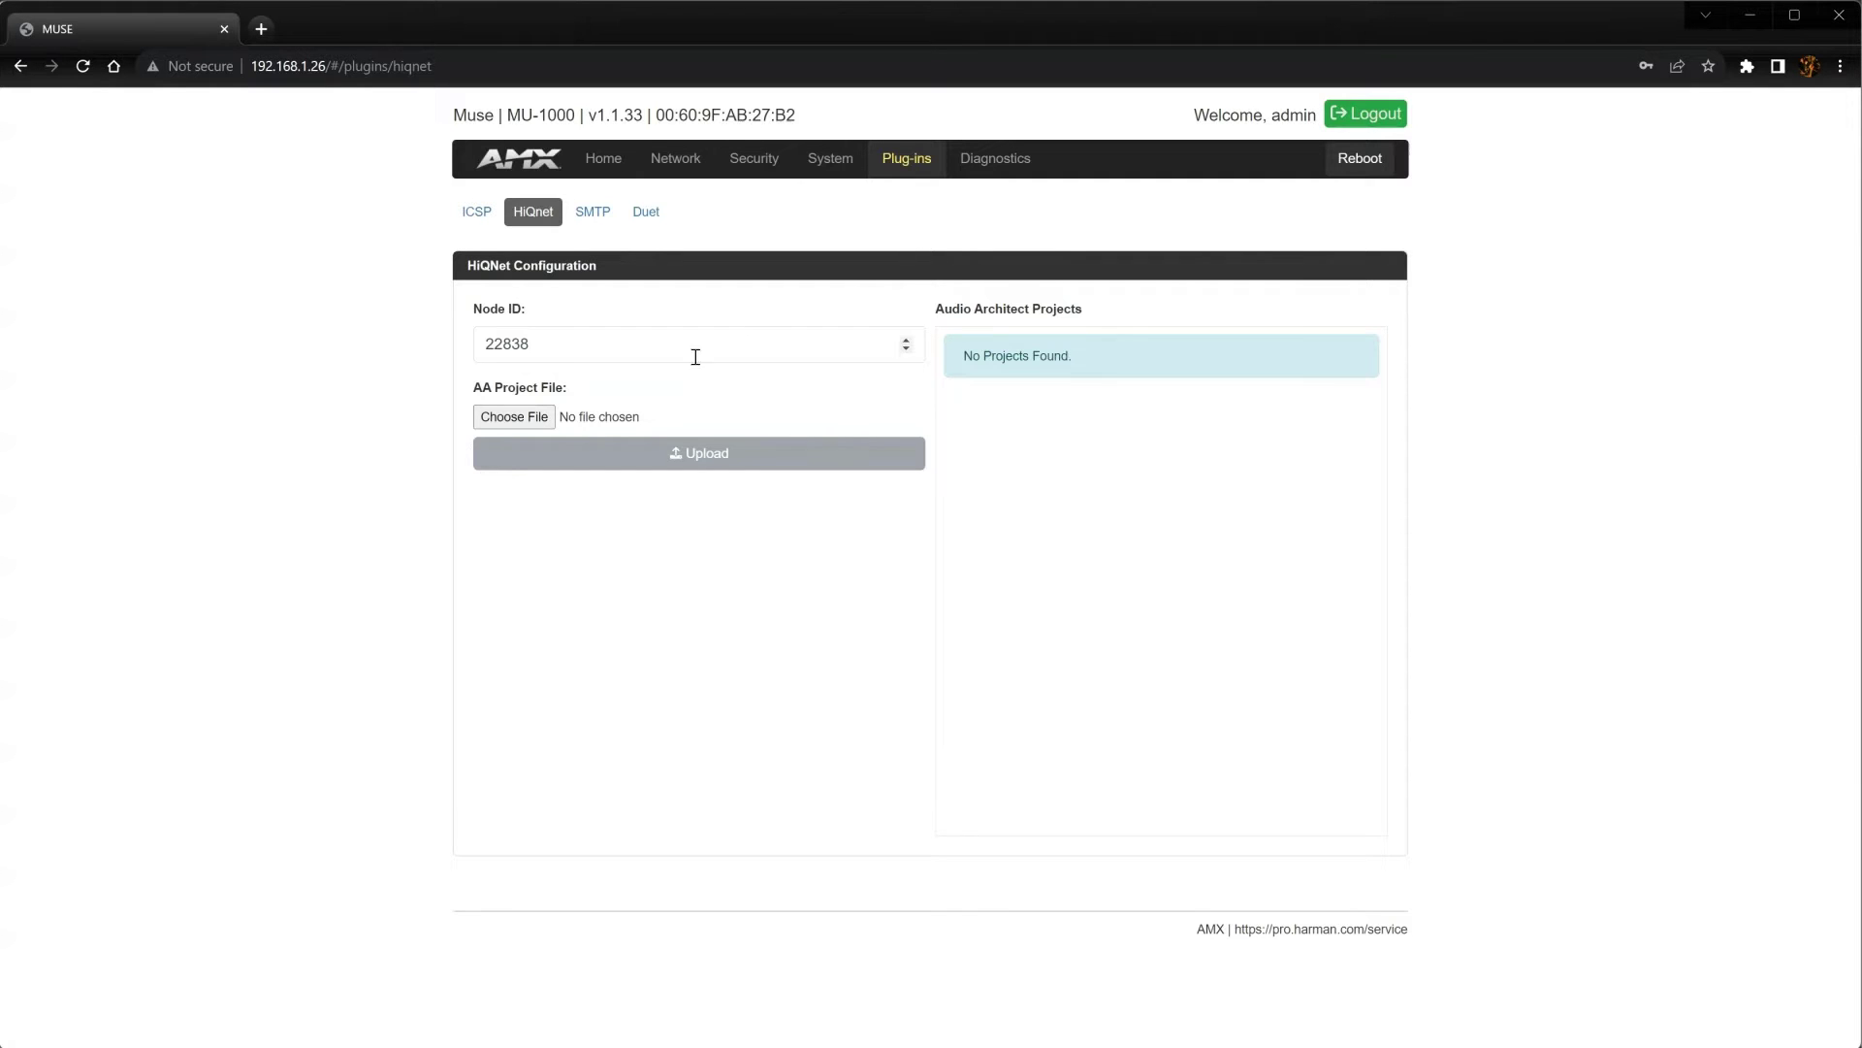
drag(602, 344, 482, 345)
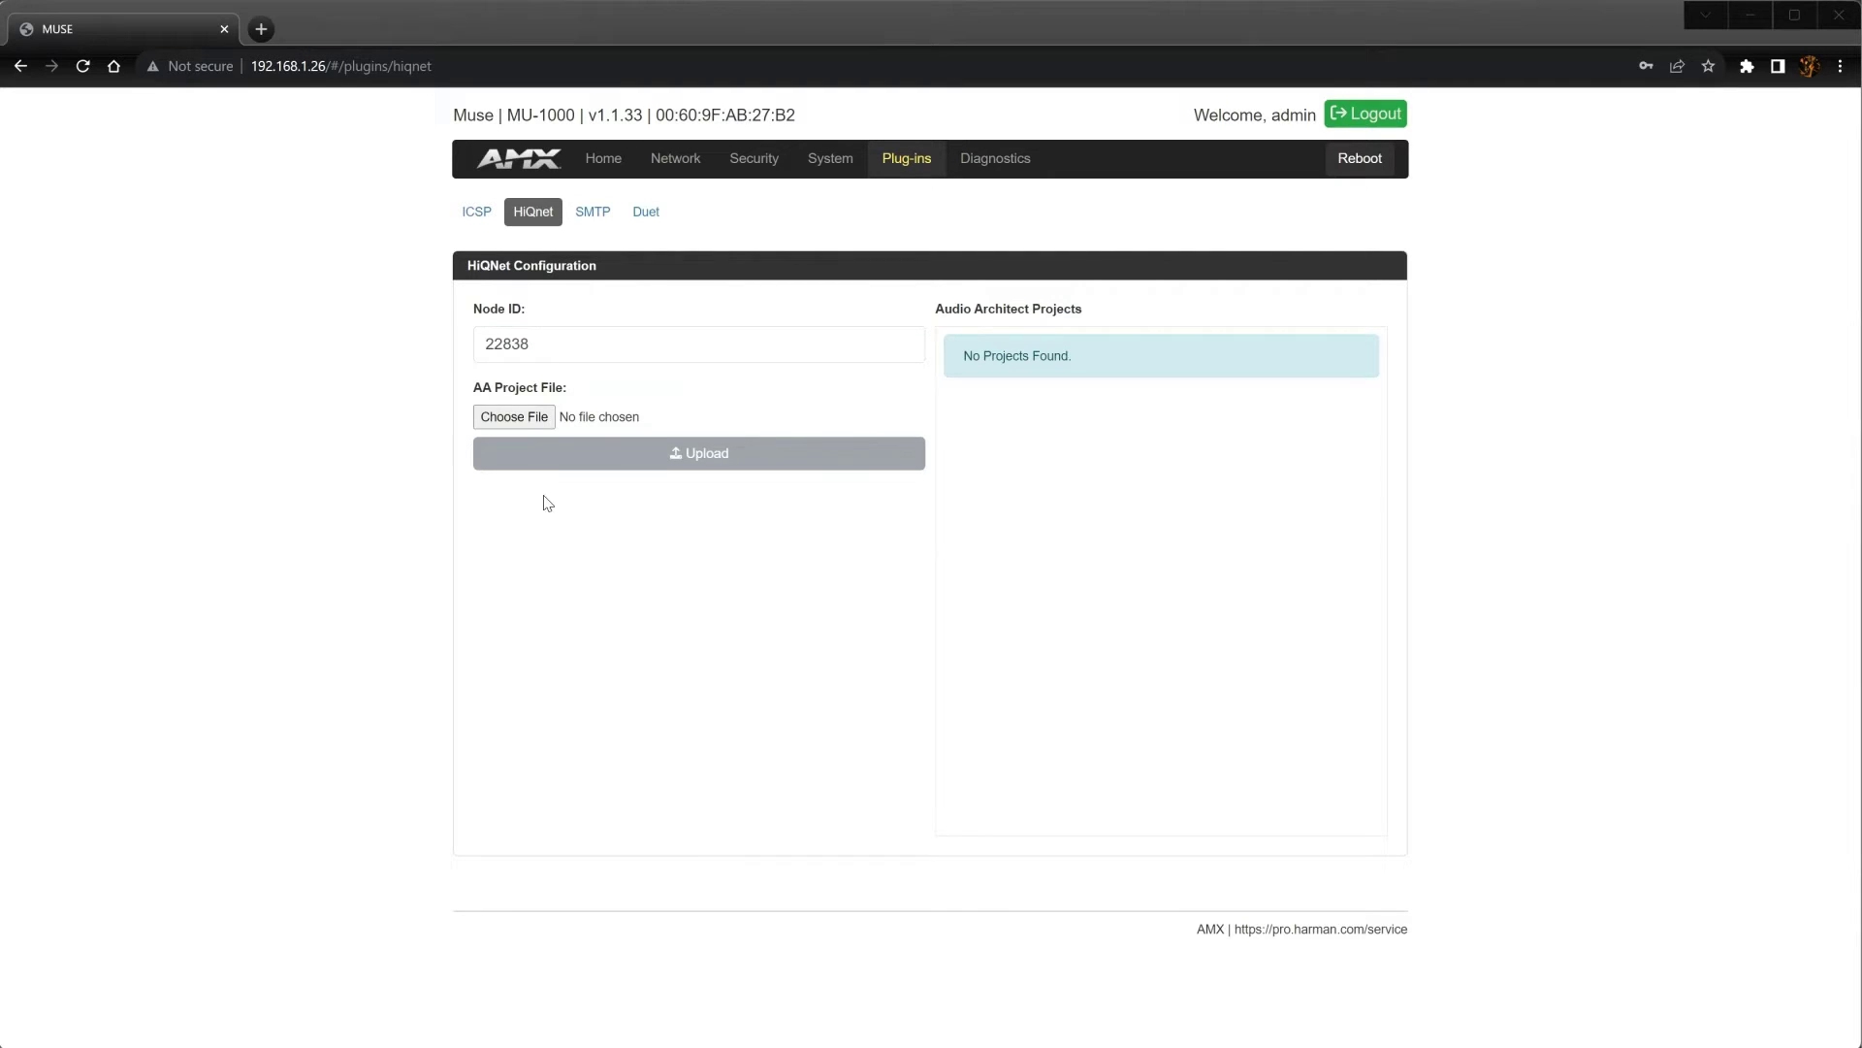
click(514, 417)
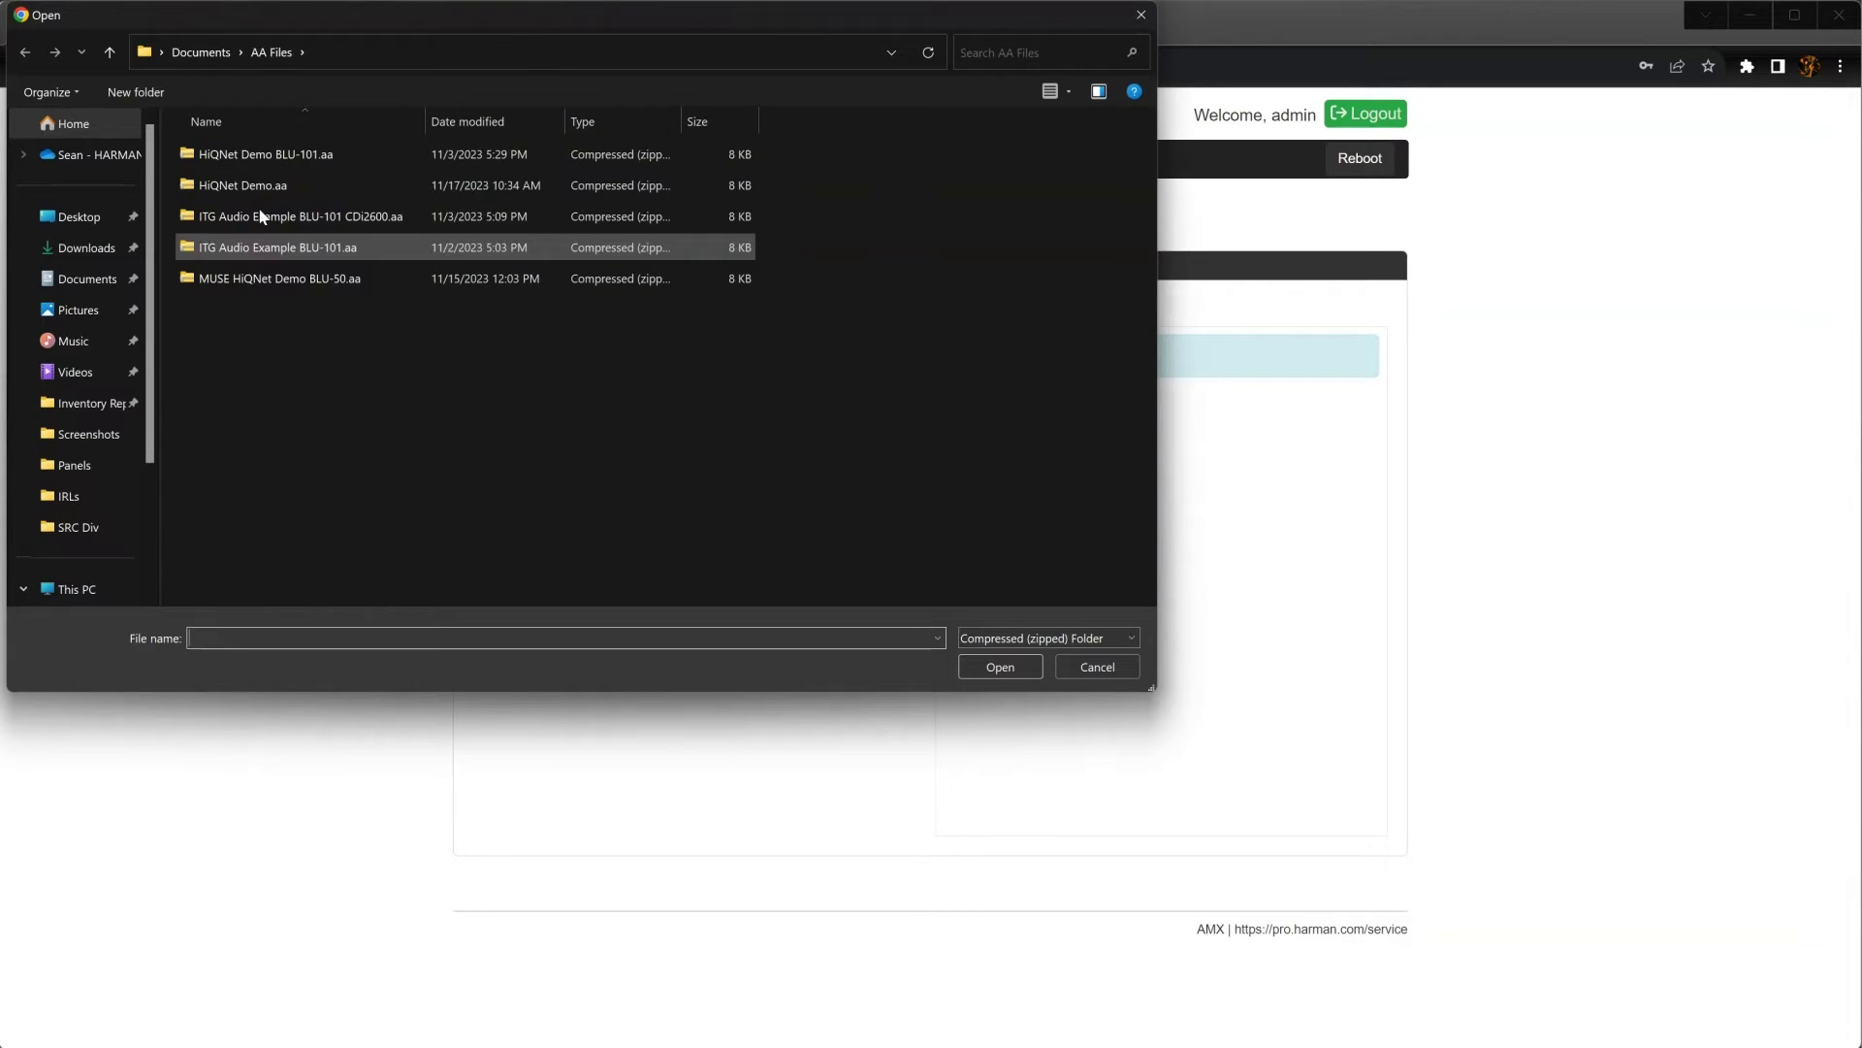
click(245, 189)
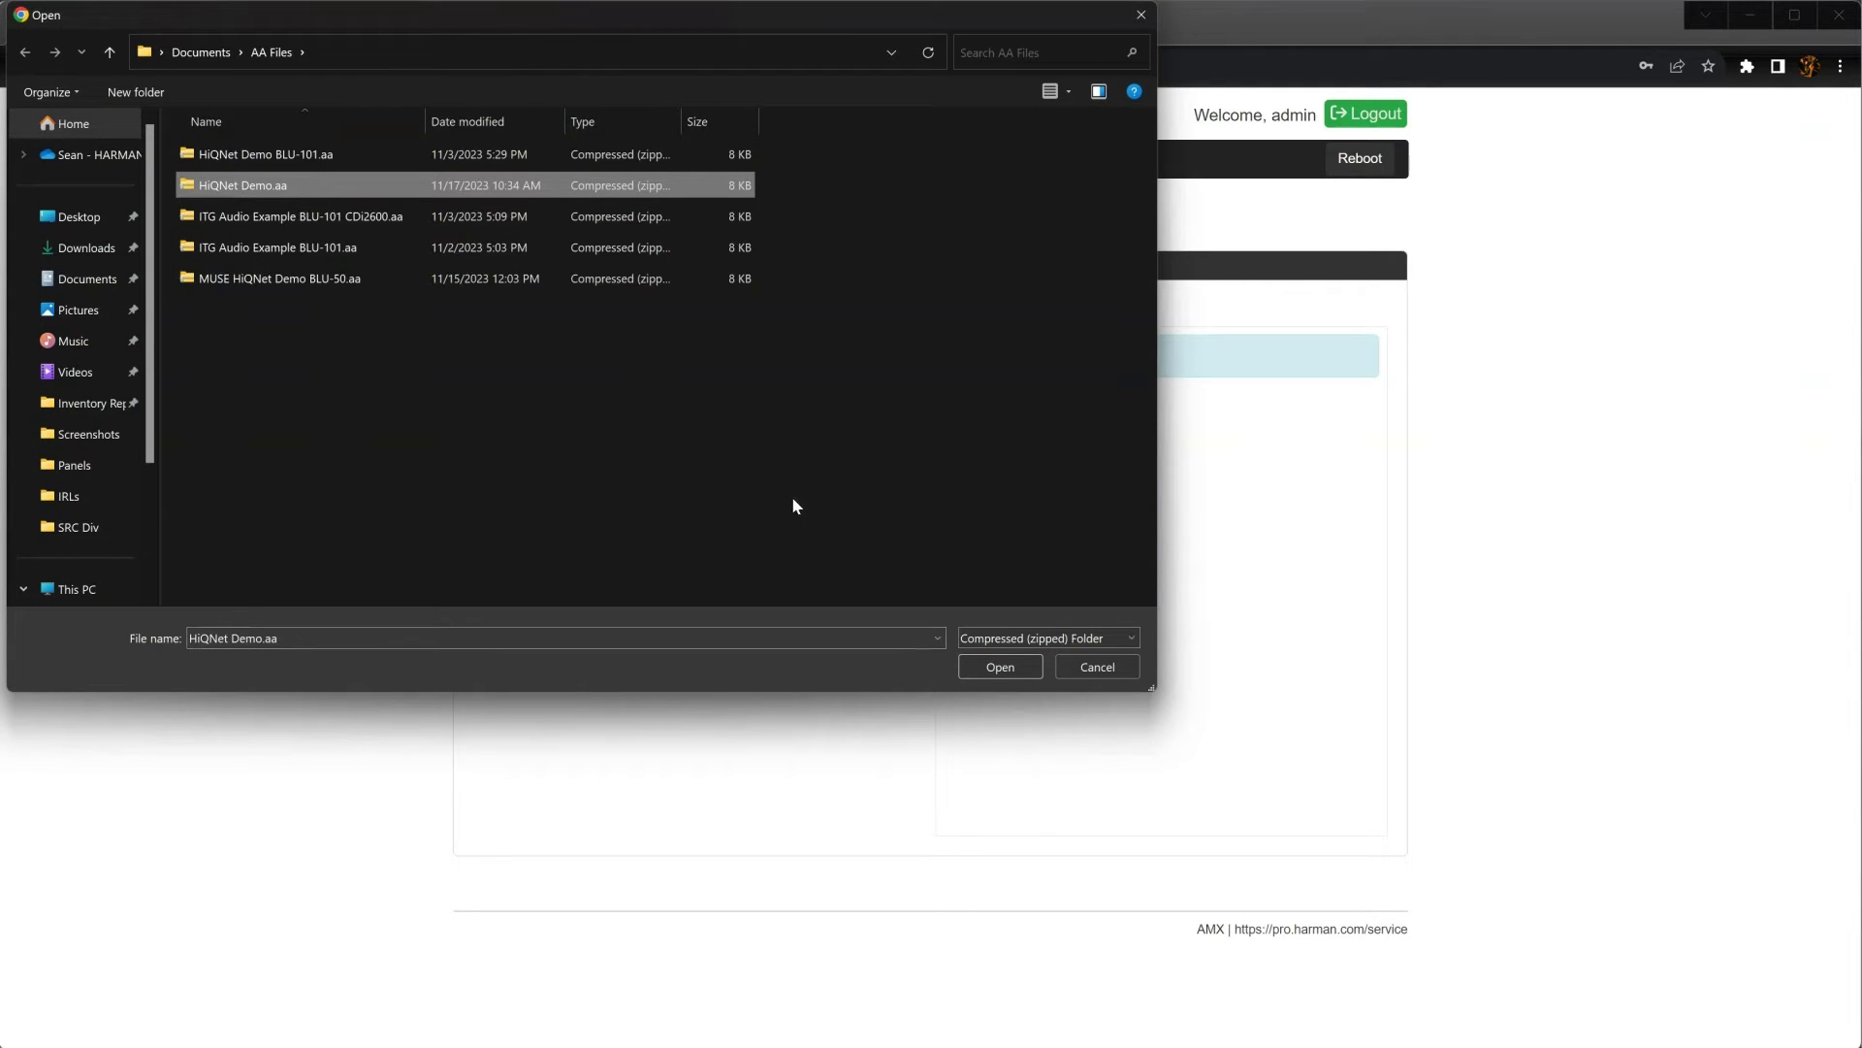
click(976, 665)
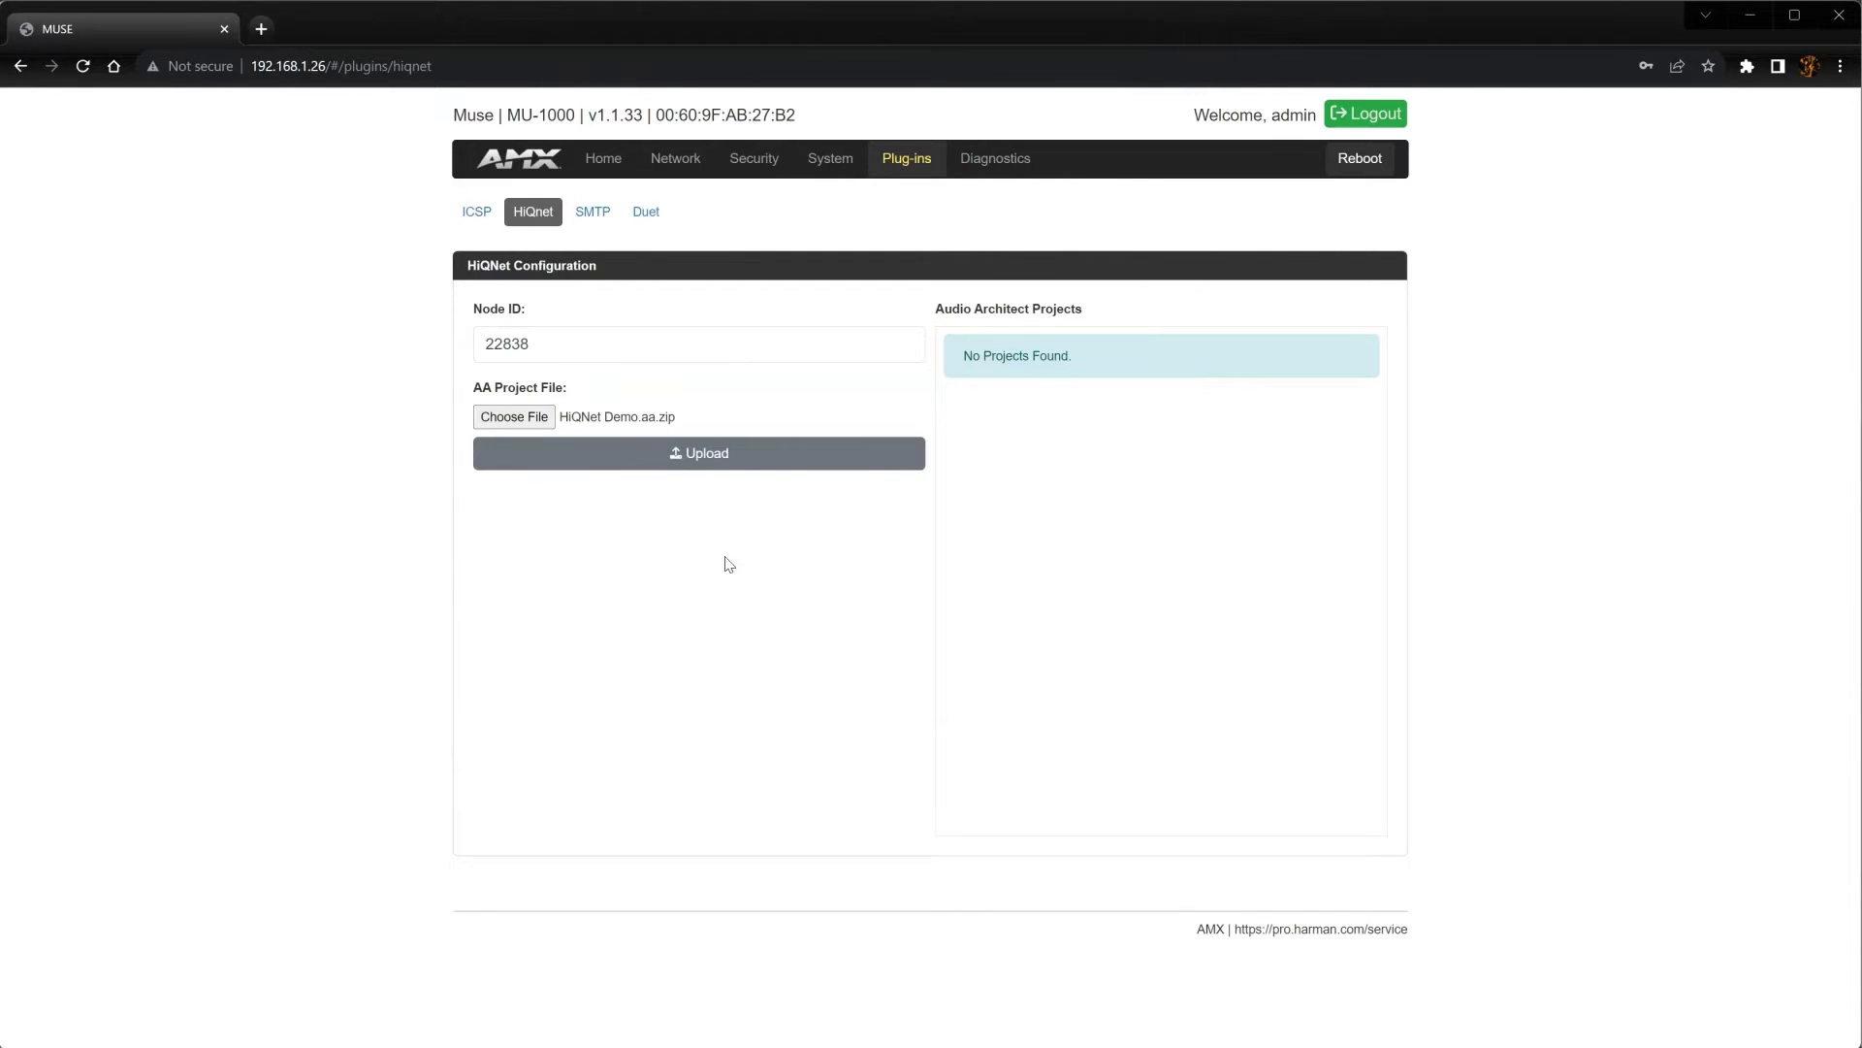
click(665, 456)
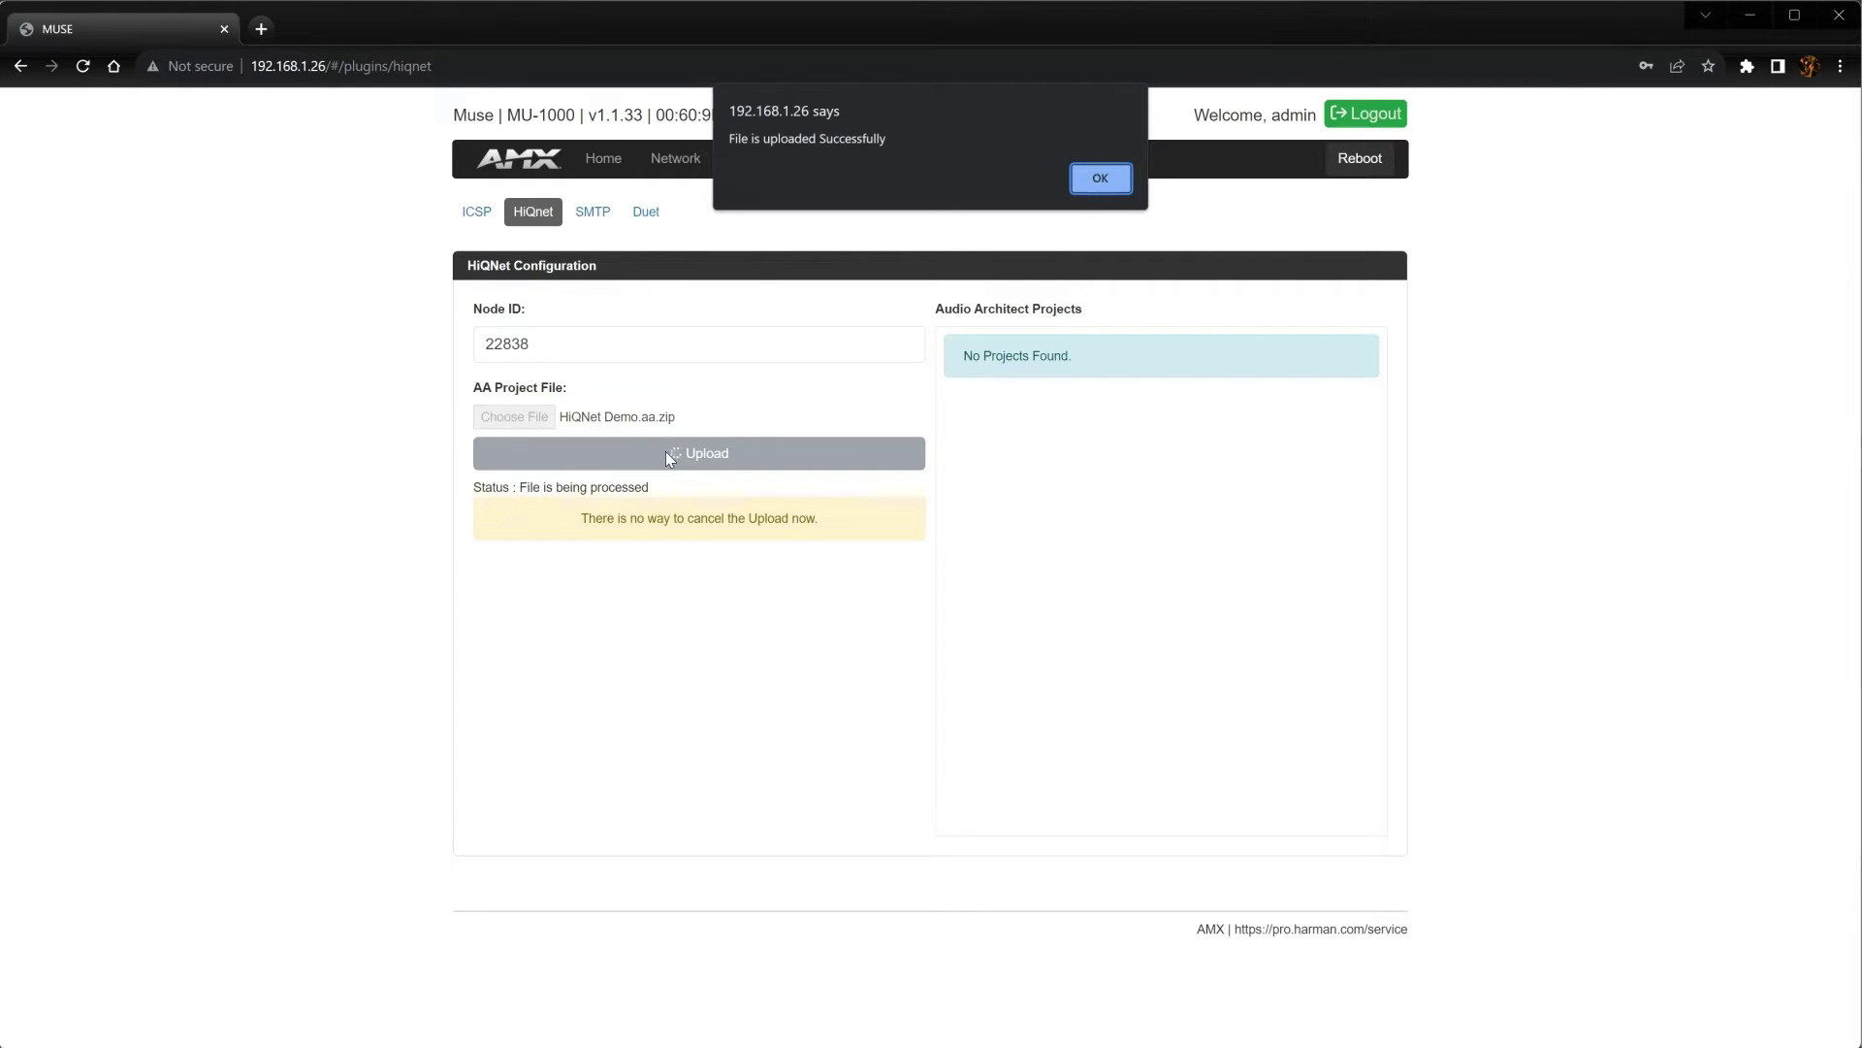
click(1087, 184)
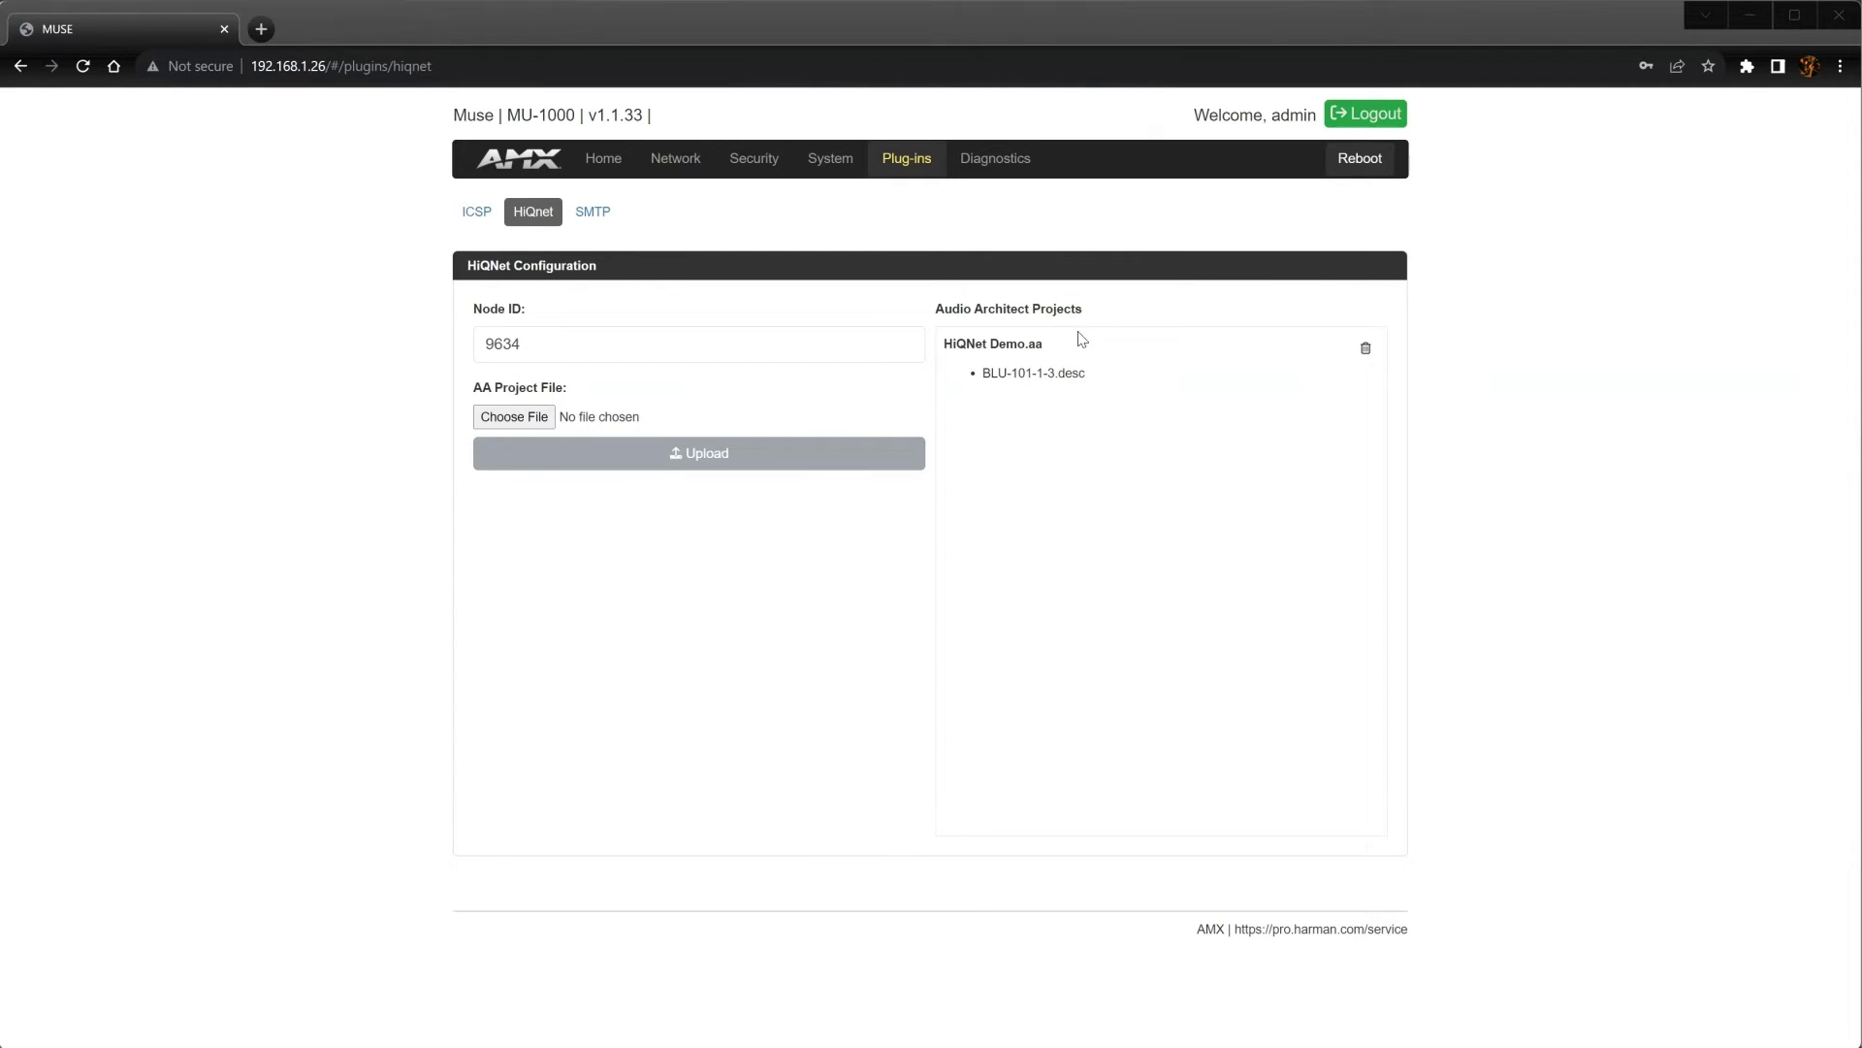
- Check the uploaded HiQNet Demo project's BLU-101 description file and the matching SoundwebLondonBLU-101-3 entry in the controller's device list
drag(1060, 350, 945, 350)
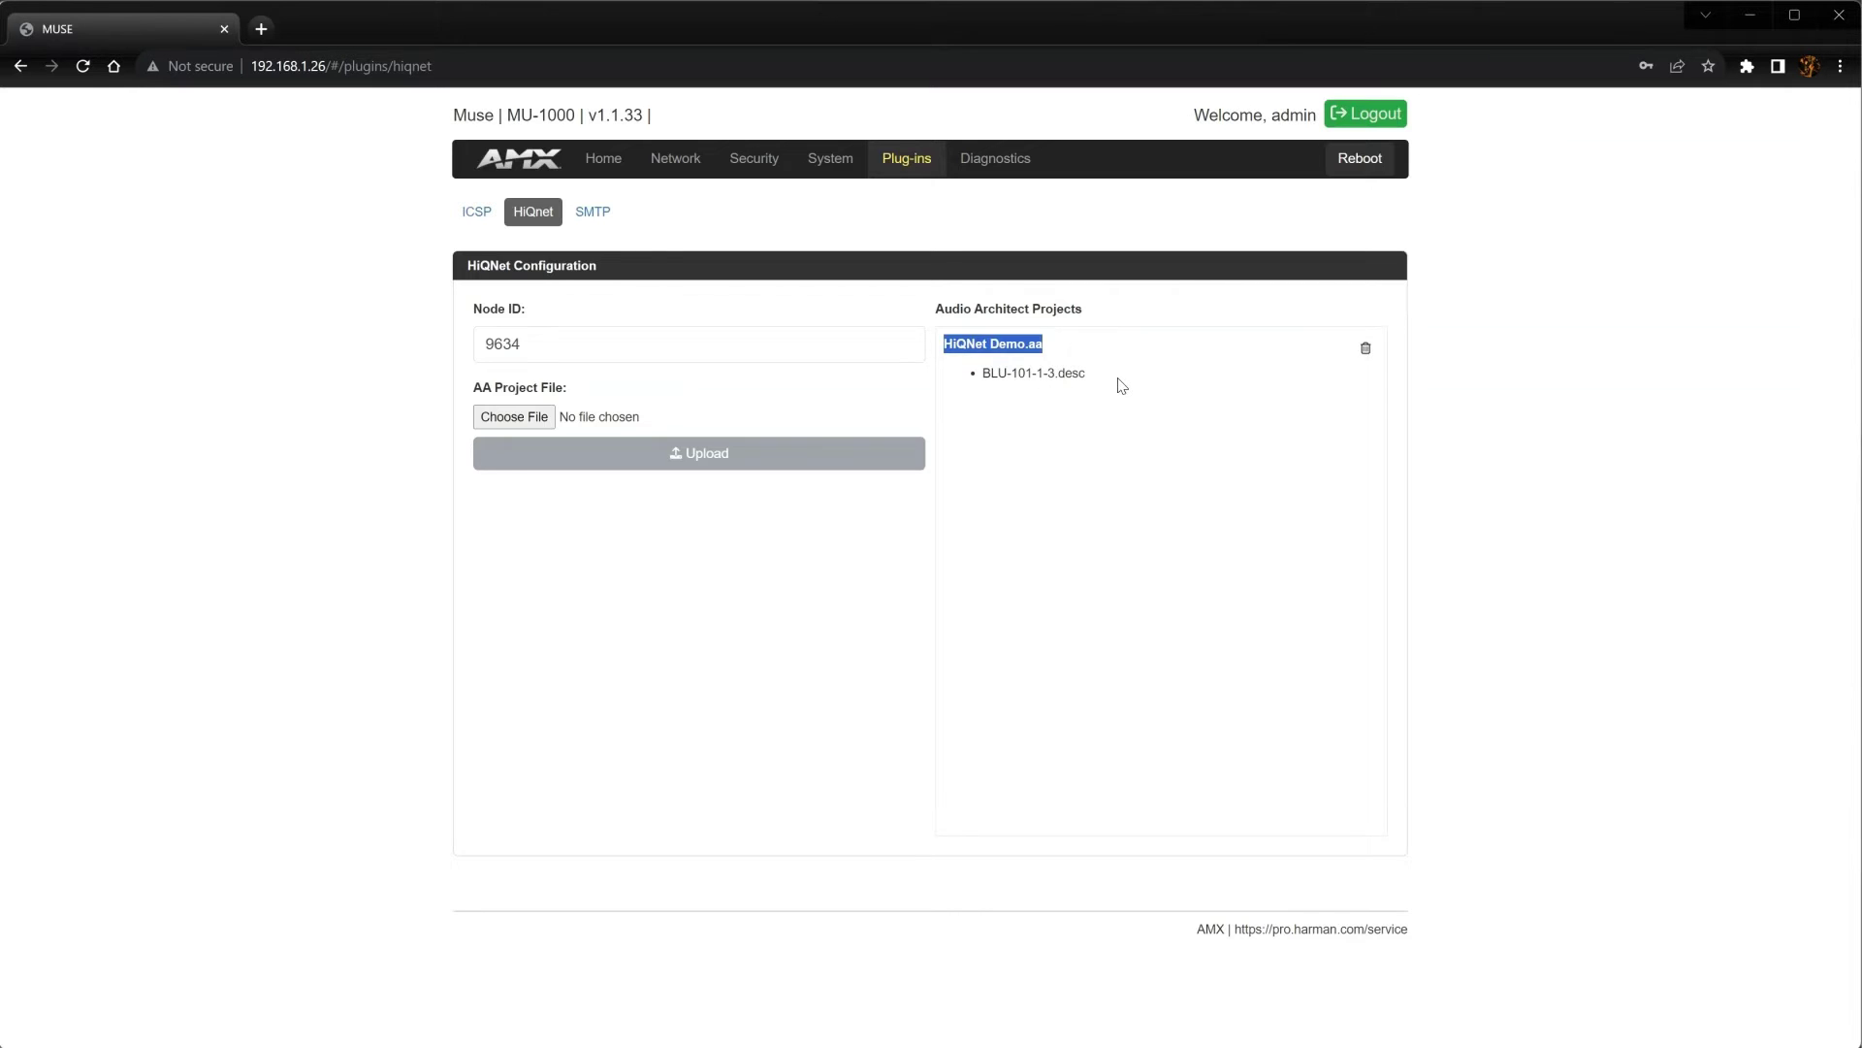
drag(1113, 379, 988, 389)
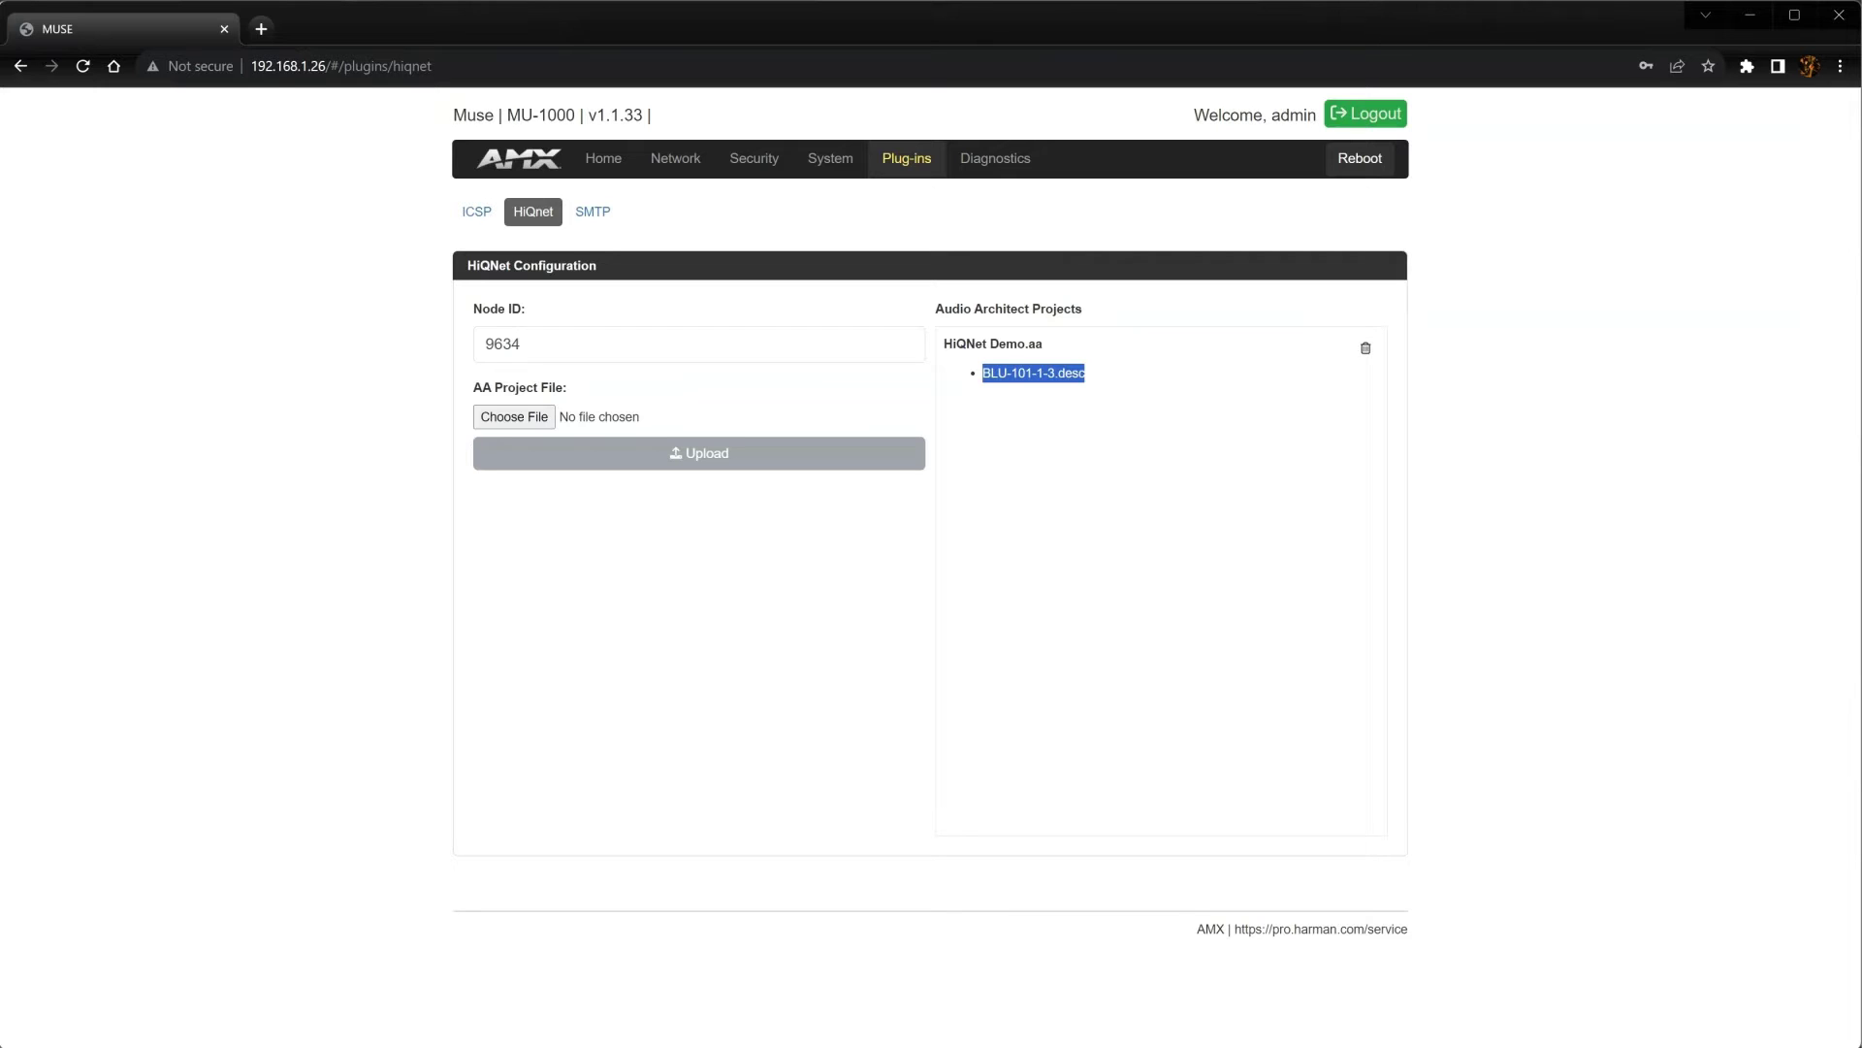
key(alt+Tab)
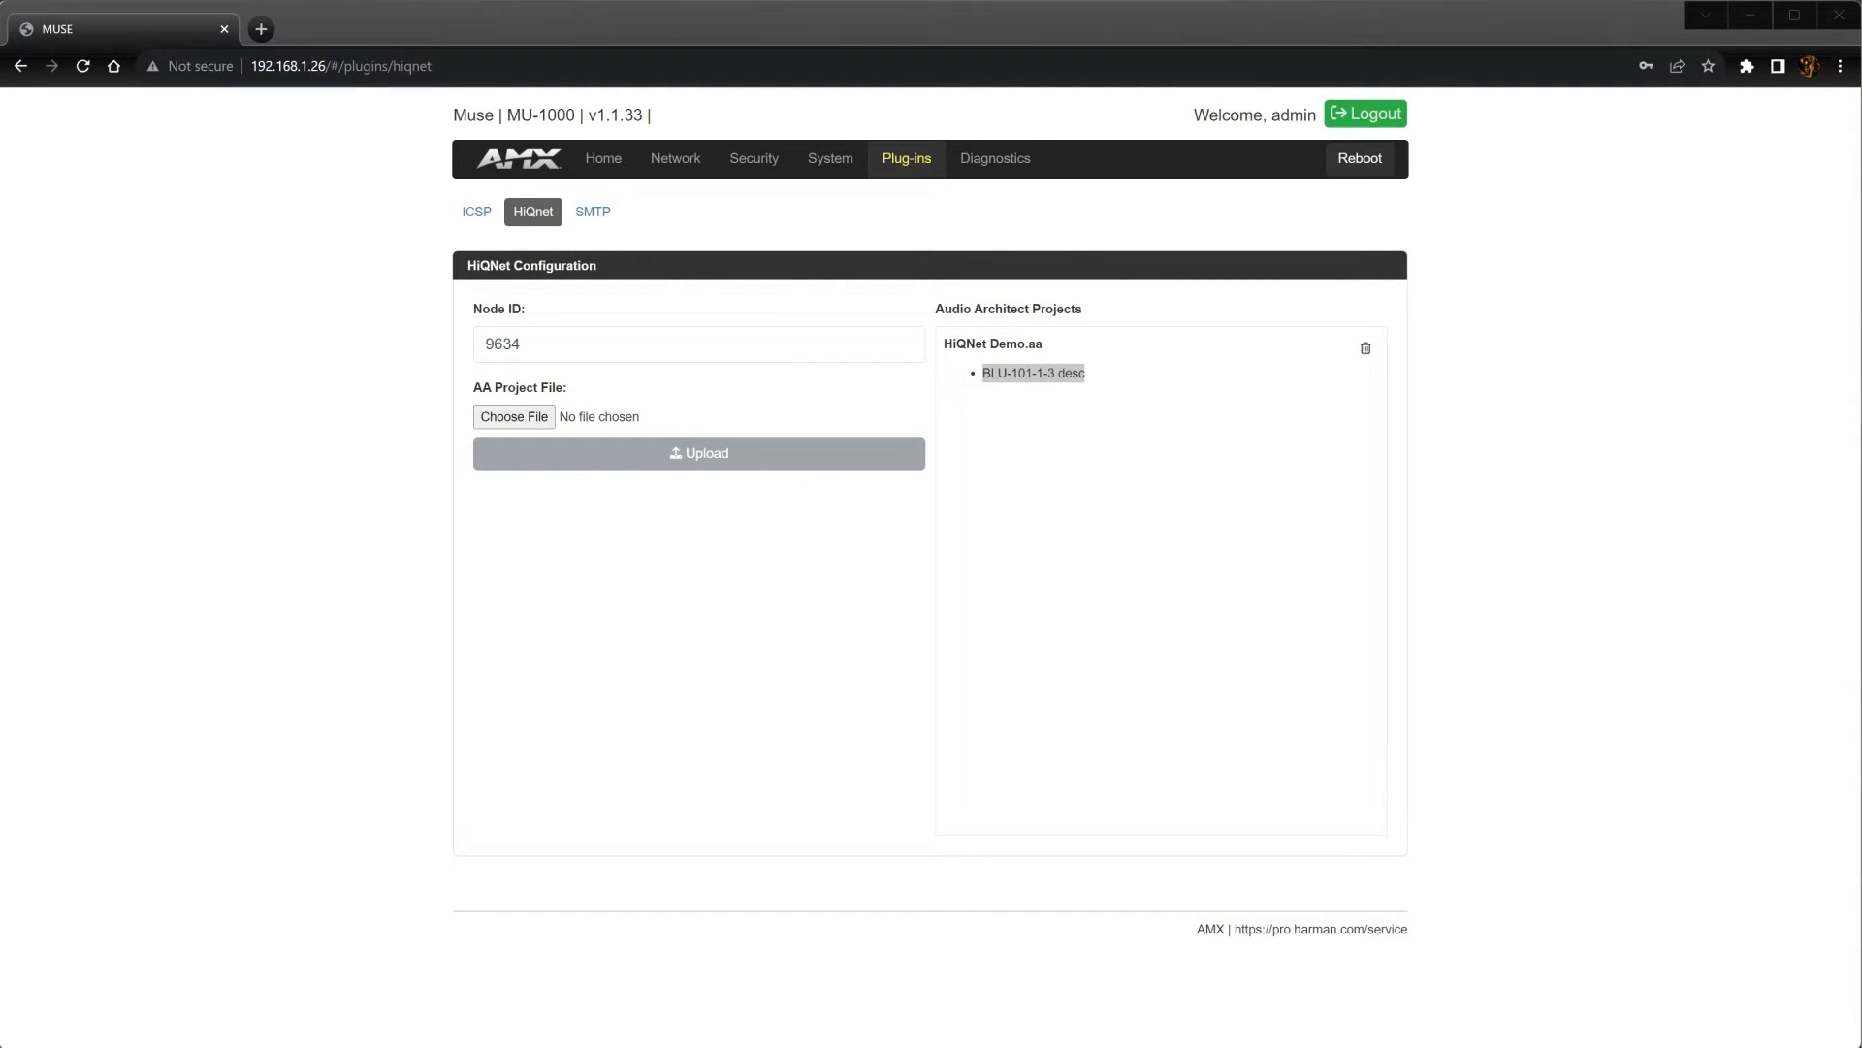
click(827, 160)
click(821, 197)
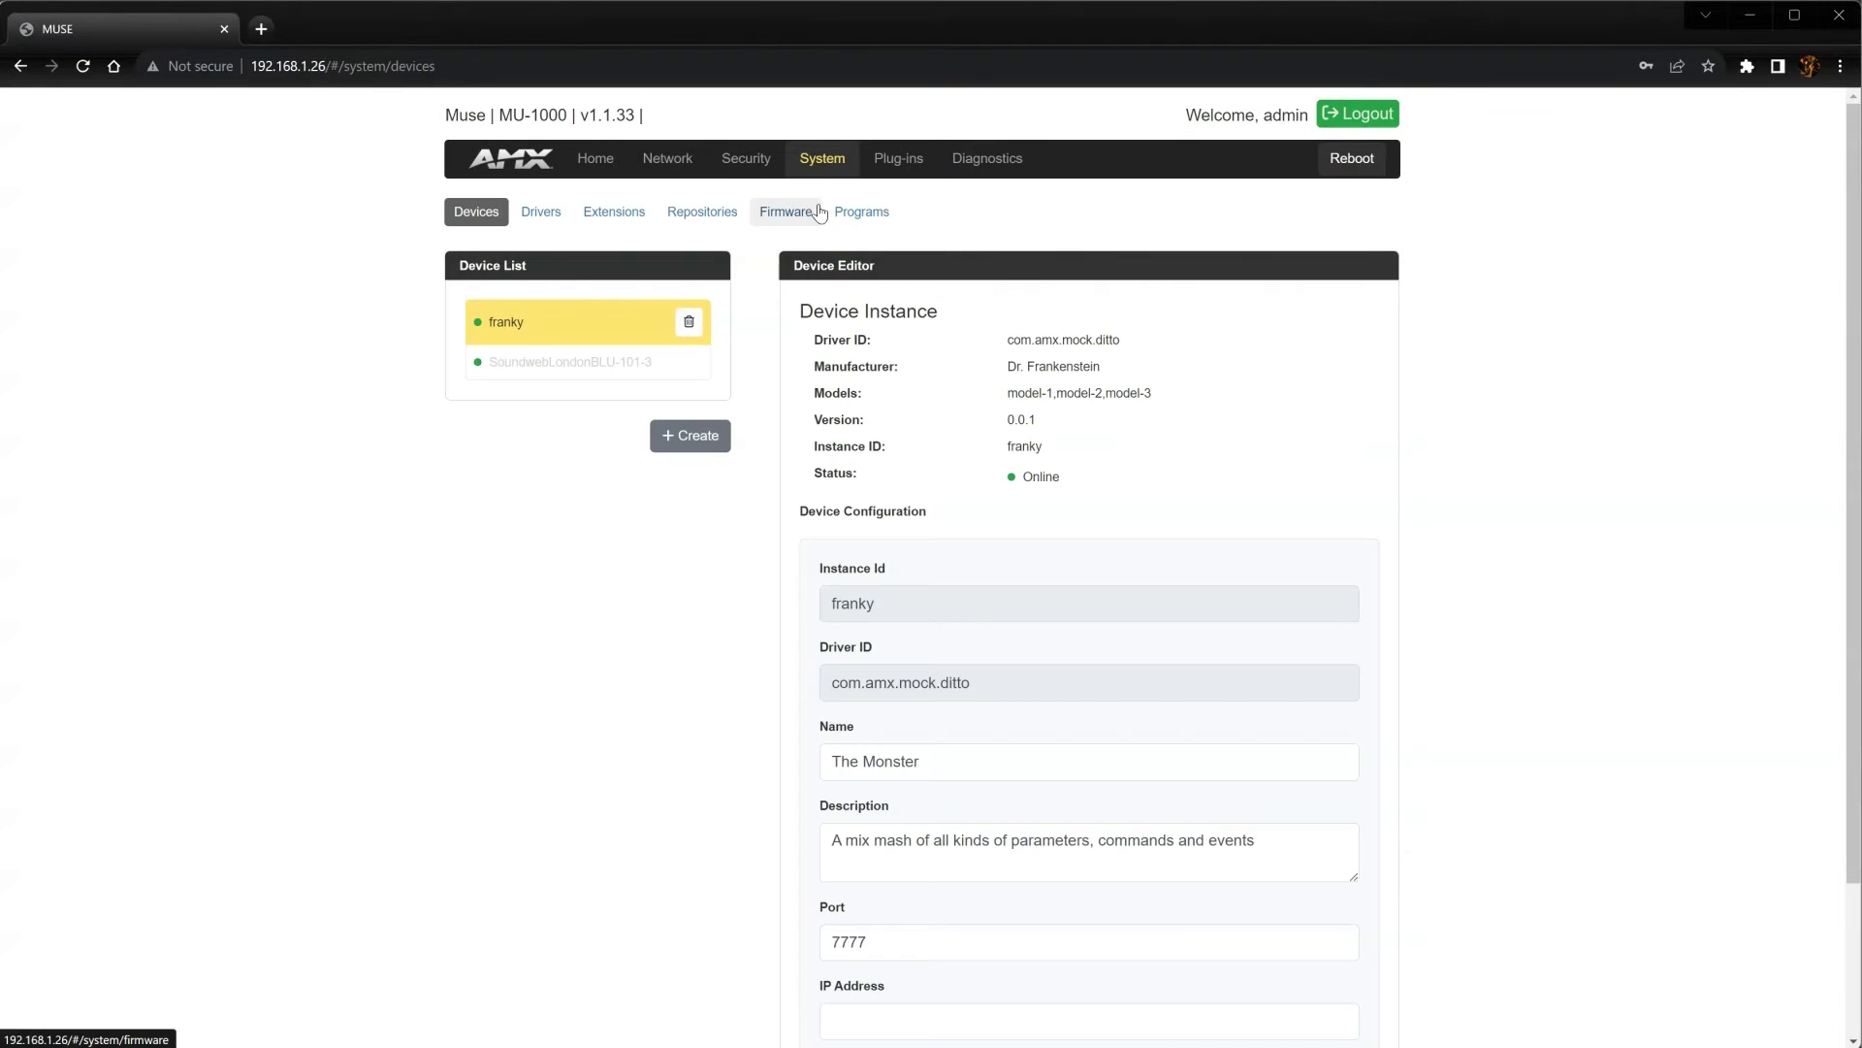
drag(683, 375, 491, 388)
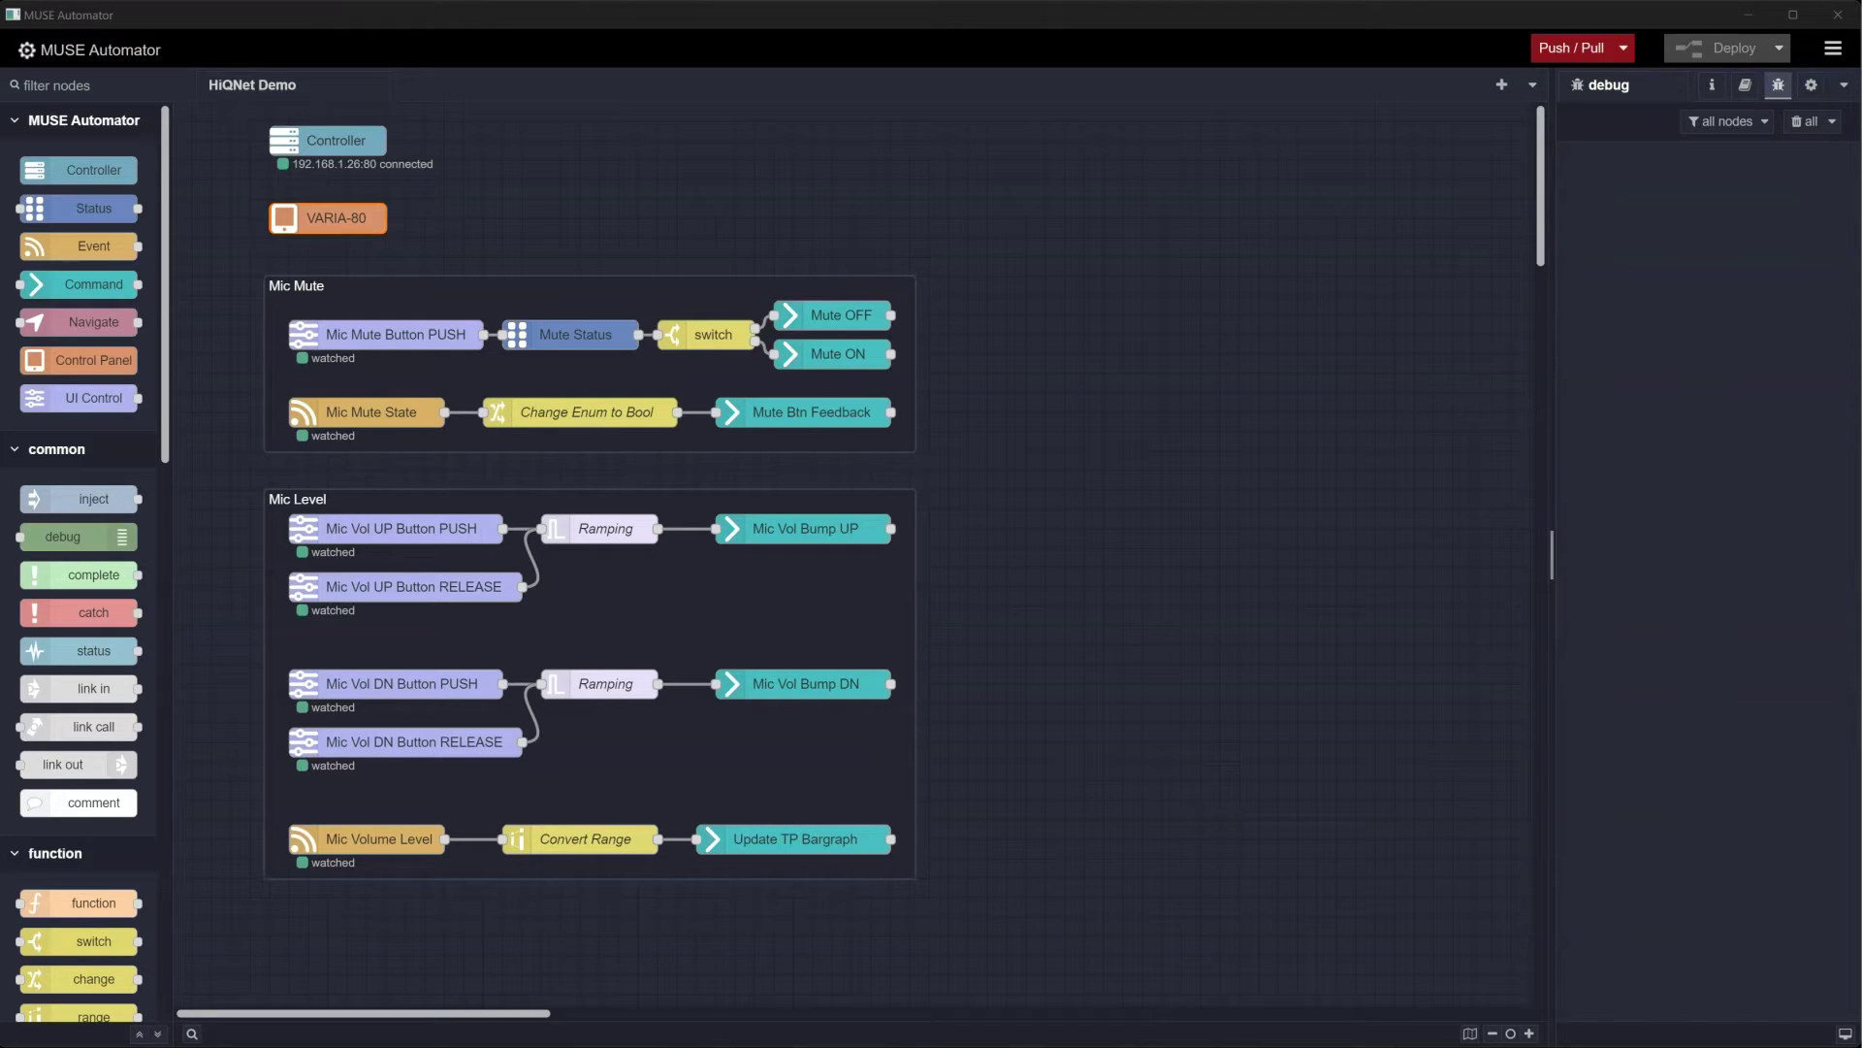
- In MUSE Automator, inspect the VARIA-80 control panel node's Main page controls and the Mic Level port and code settings
double_click(350, 215)
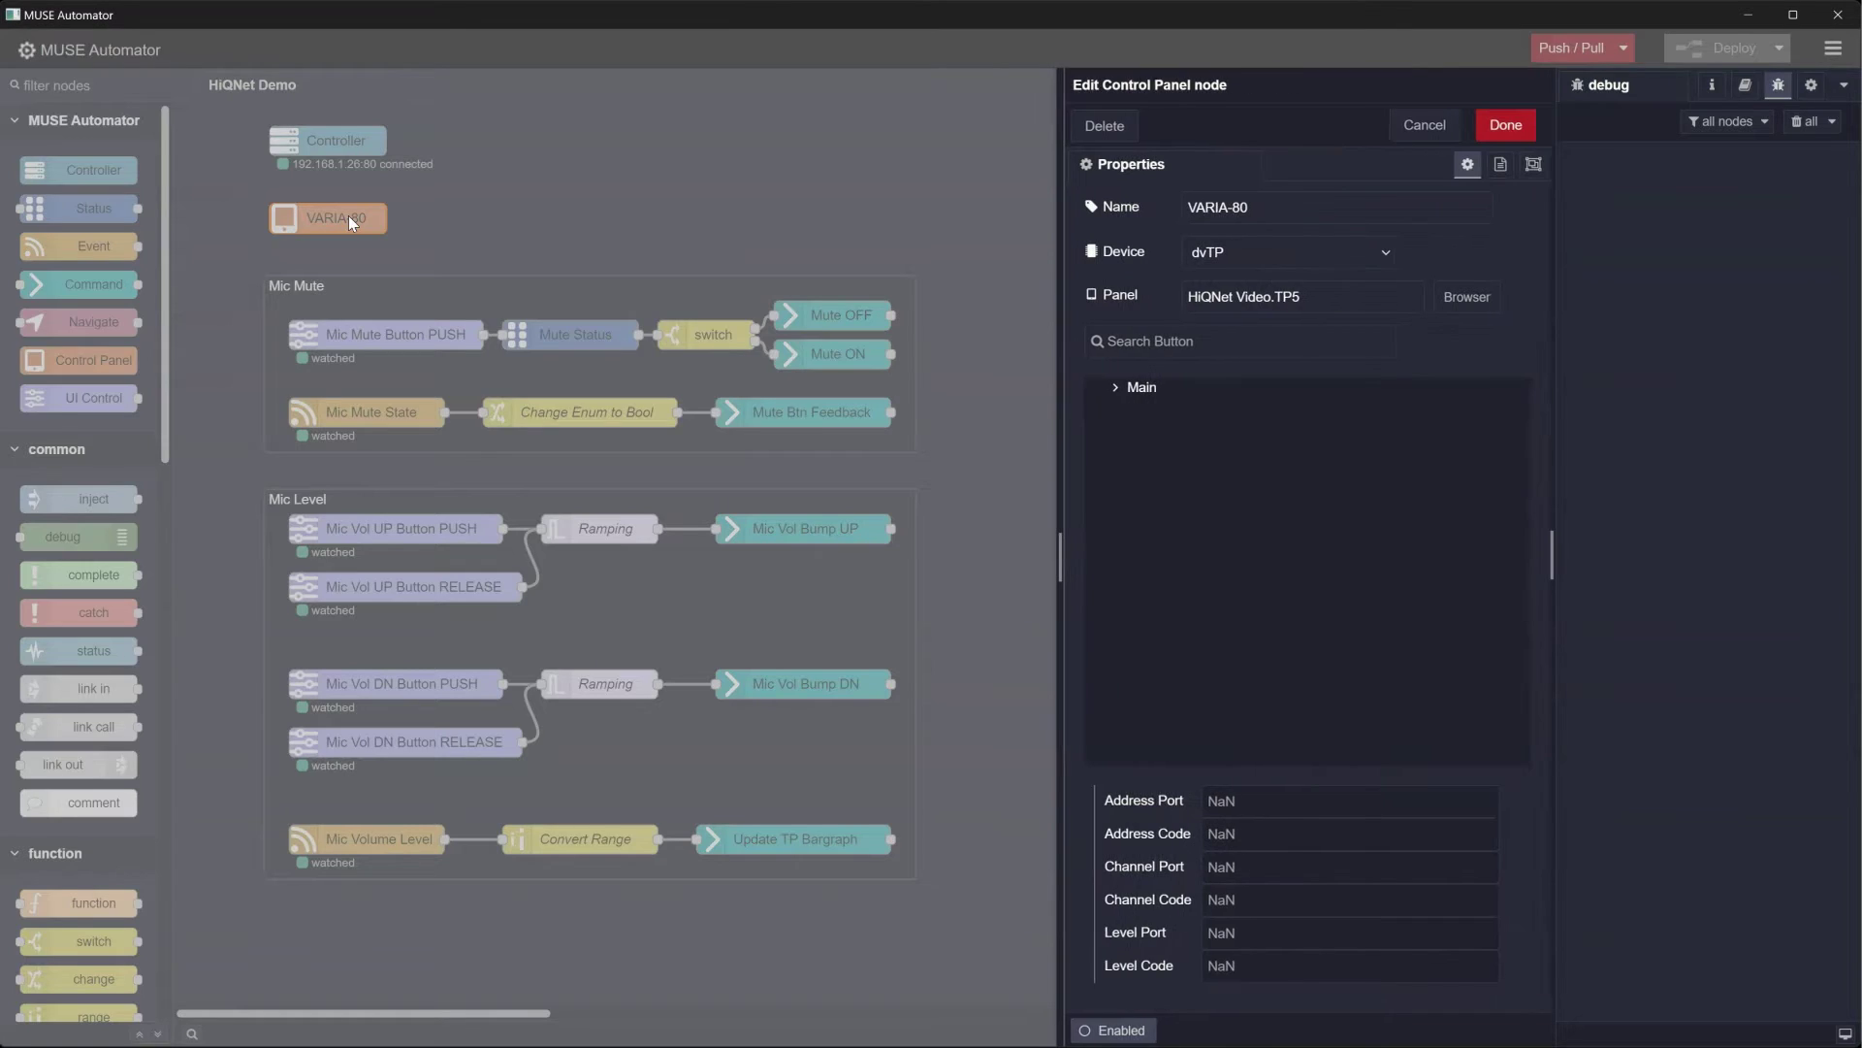
click(1149, 396)
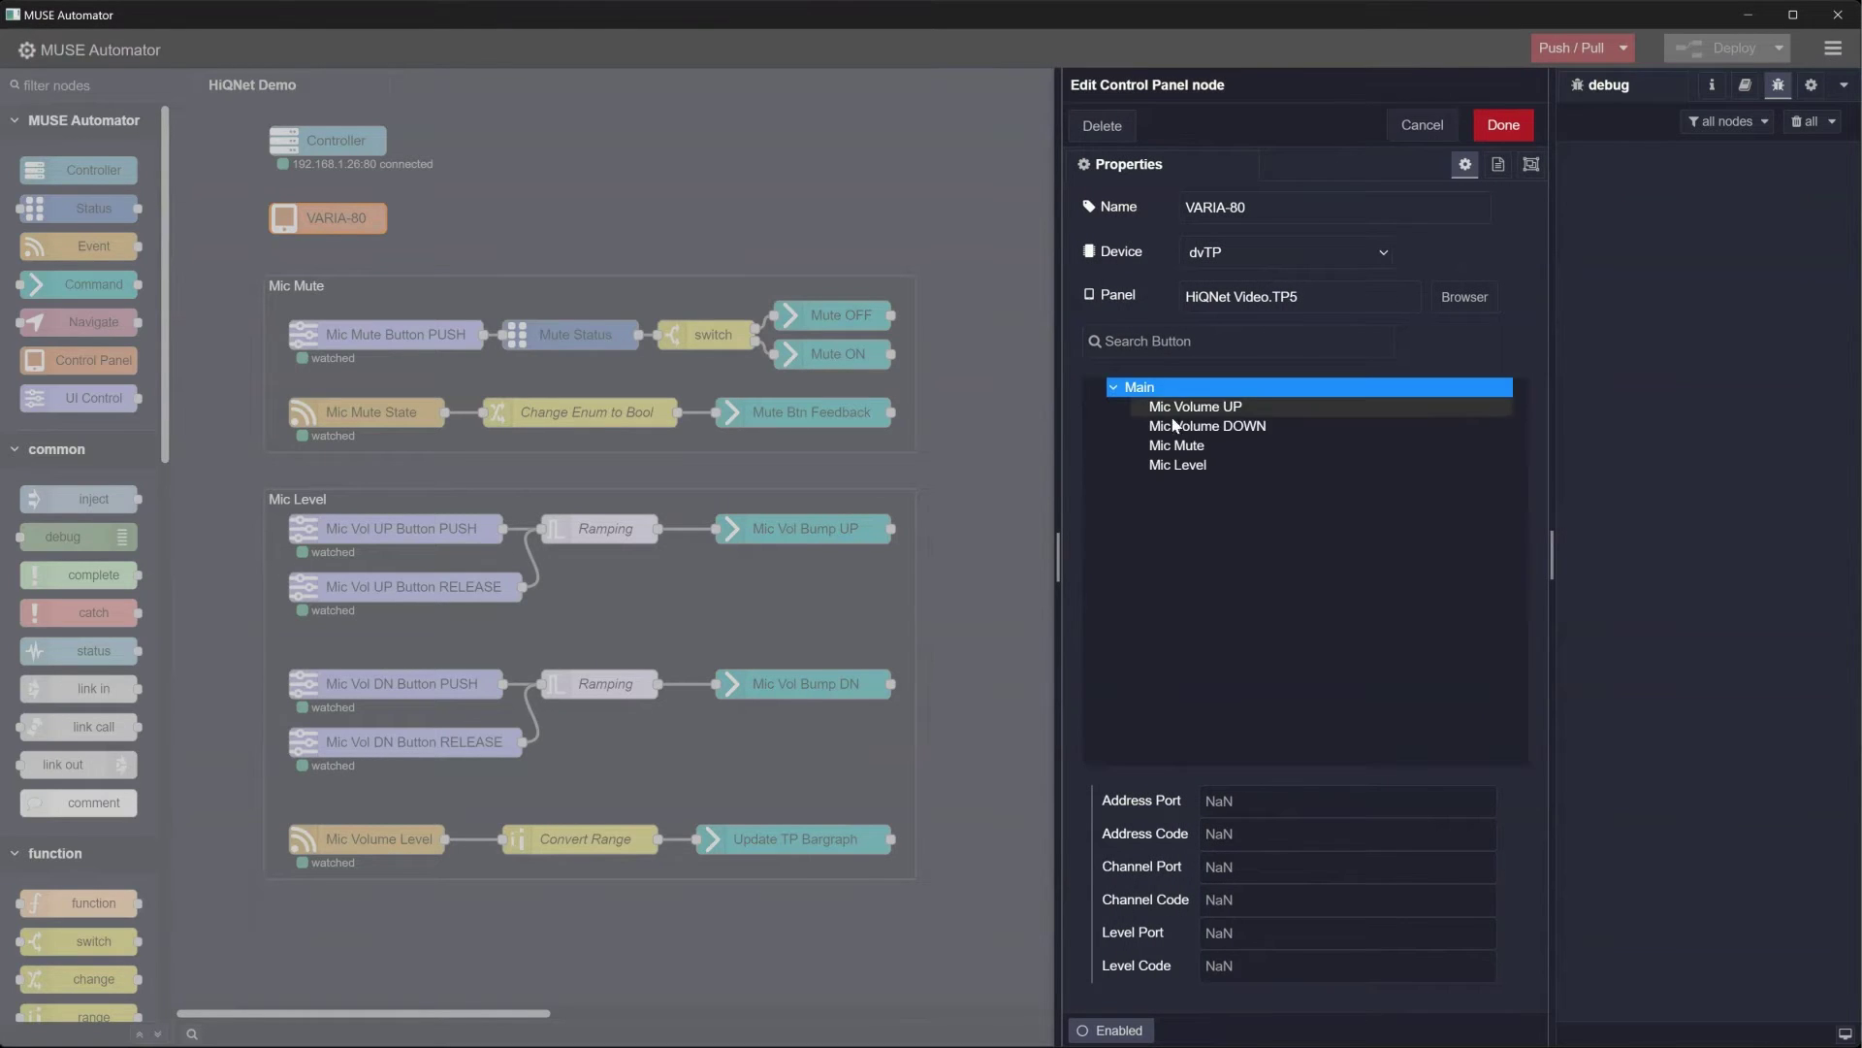
click(1189, 470)
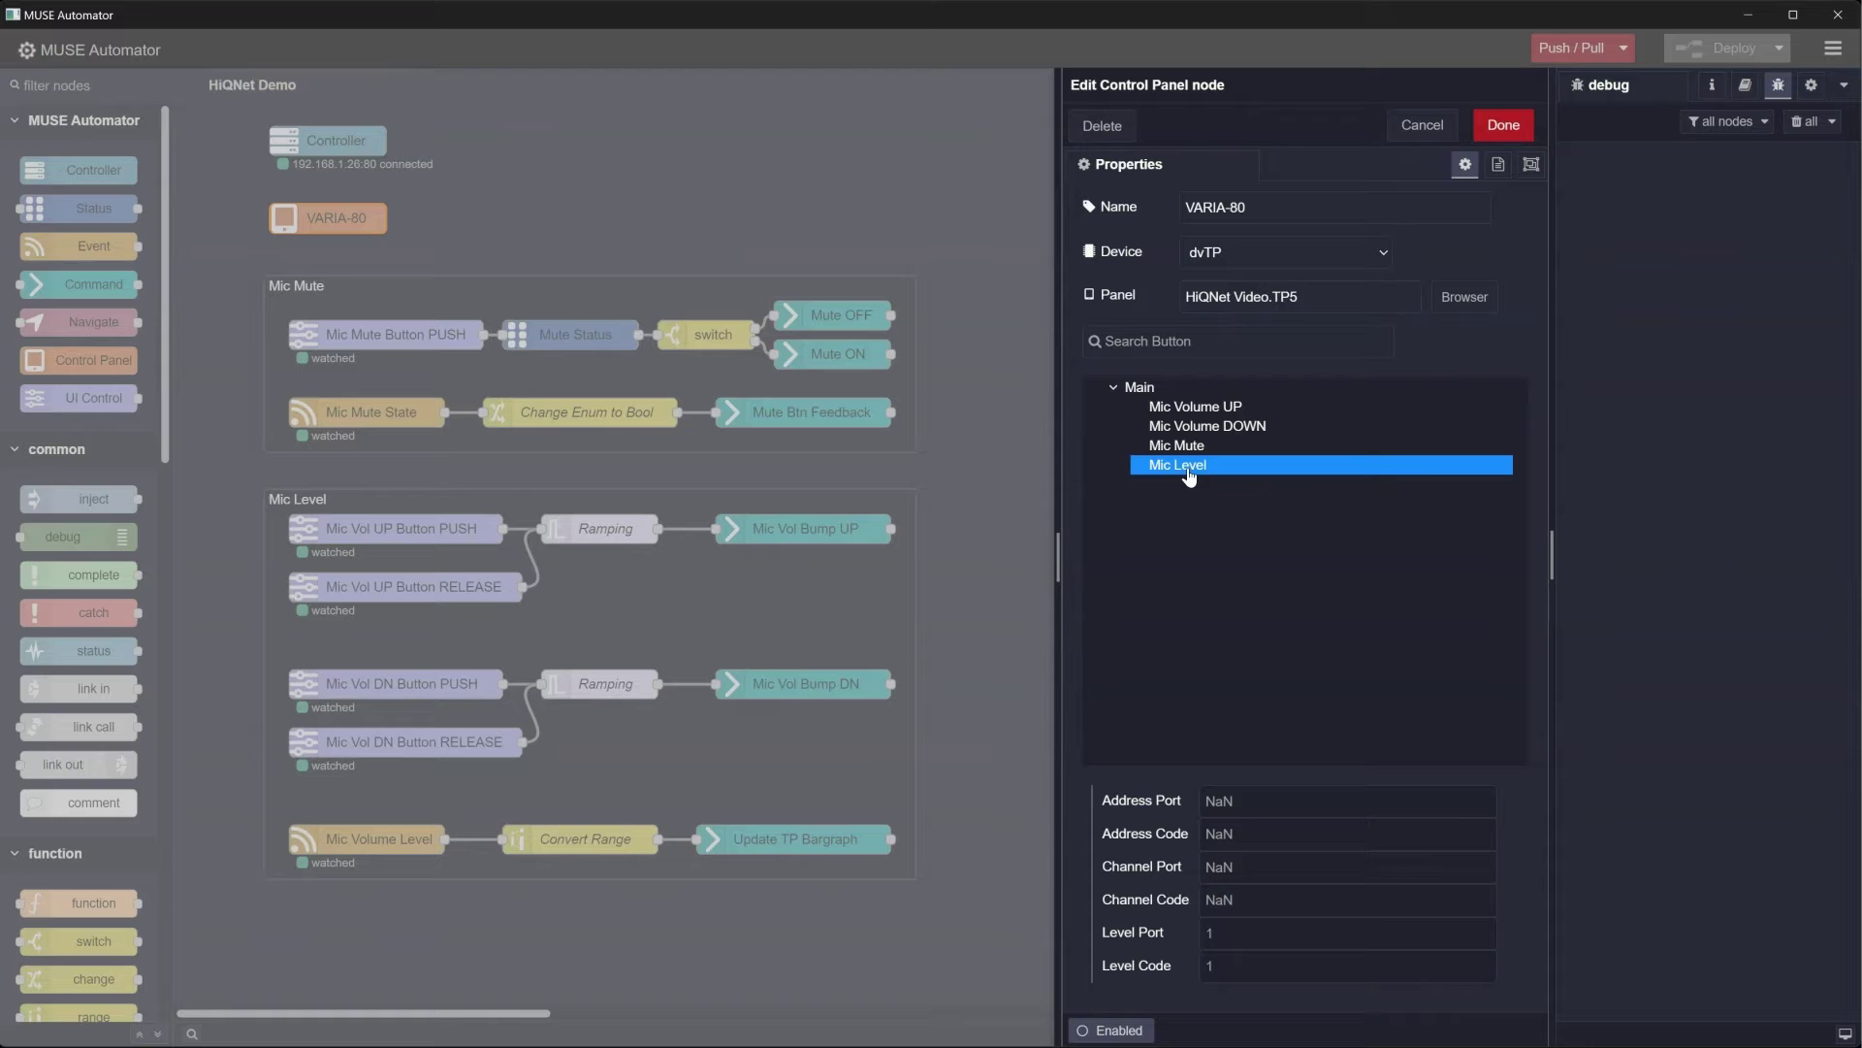
click(1503, 124)
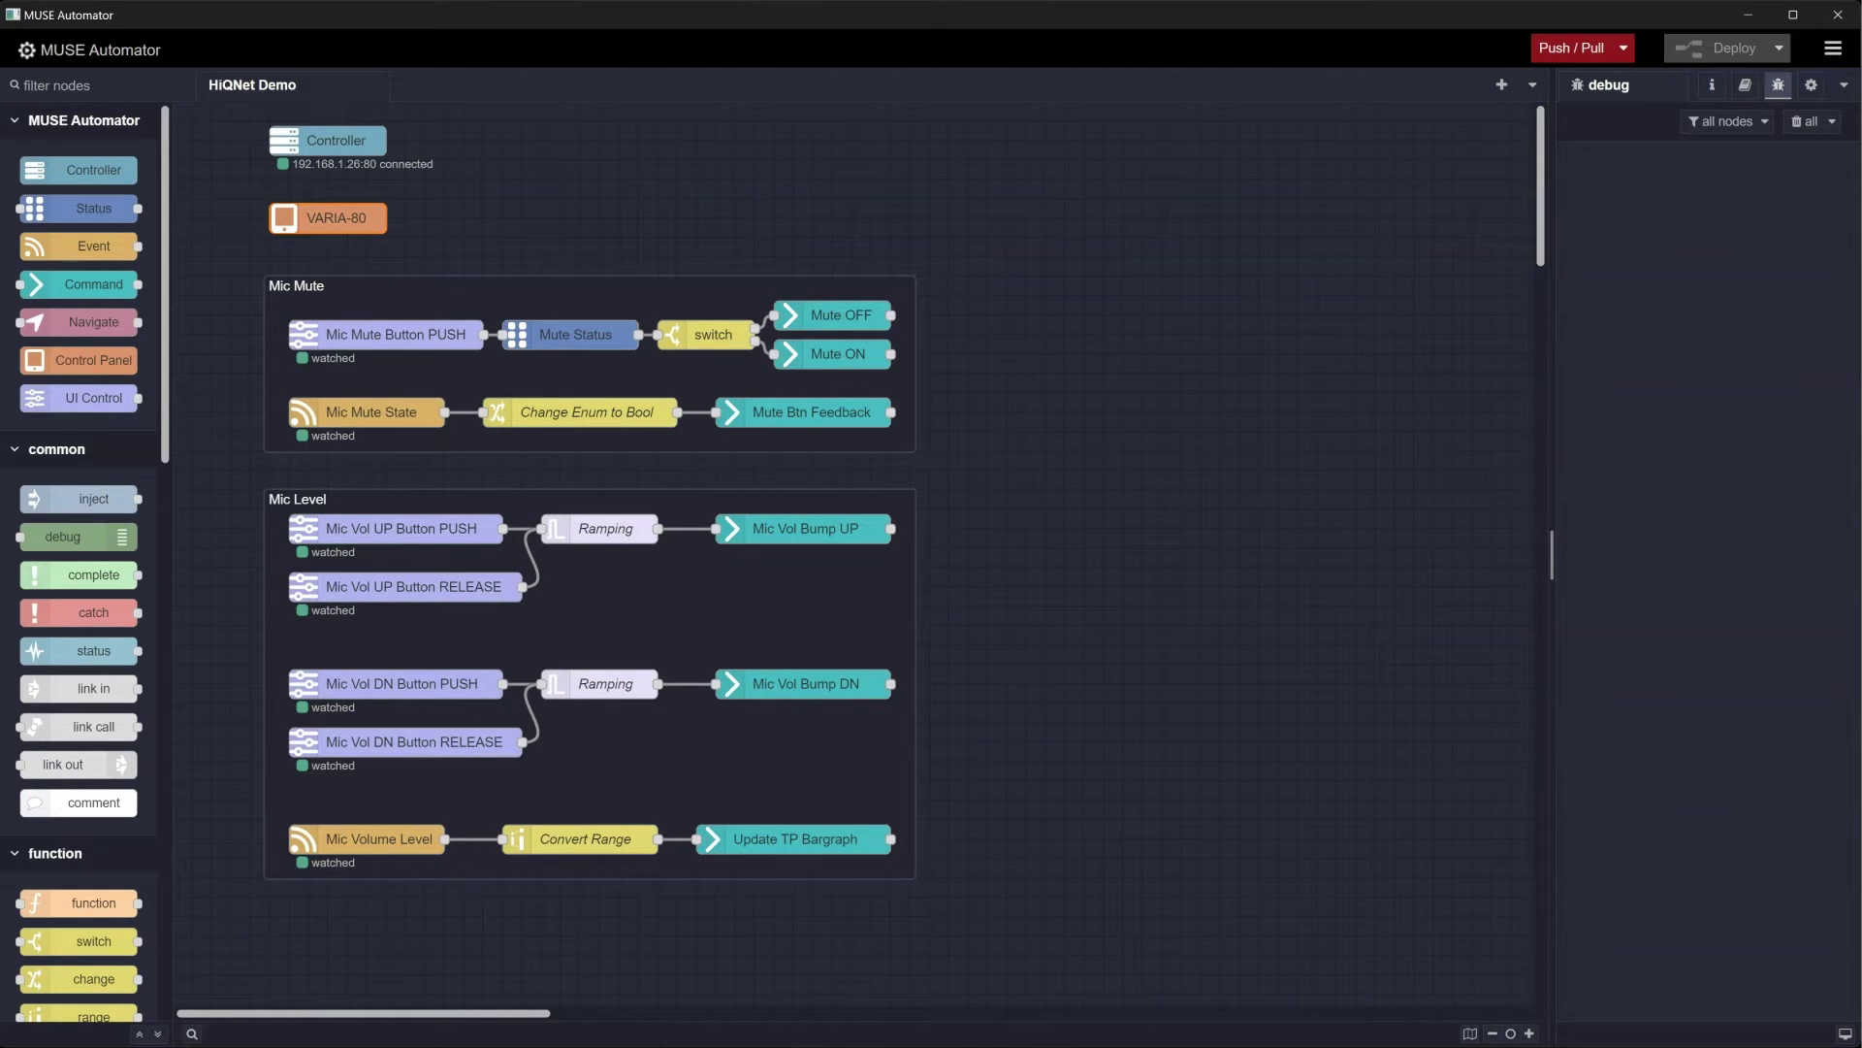
- Examine the Mic Mute group and the device and parameter used by its Mute Status node, leaving the node unedited
click(296, 286)
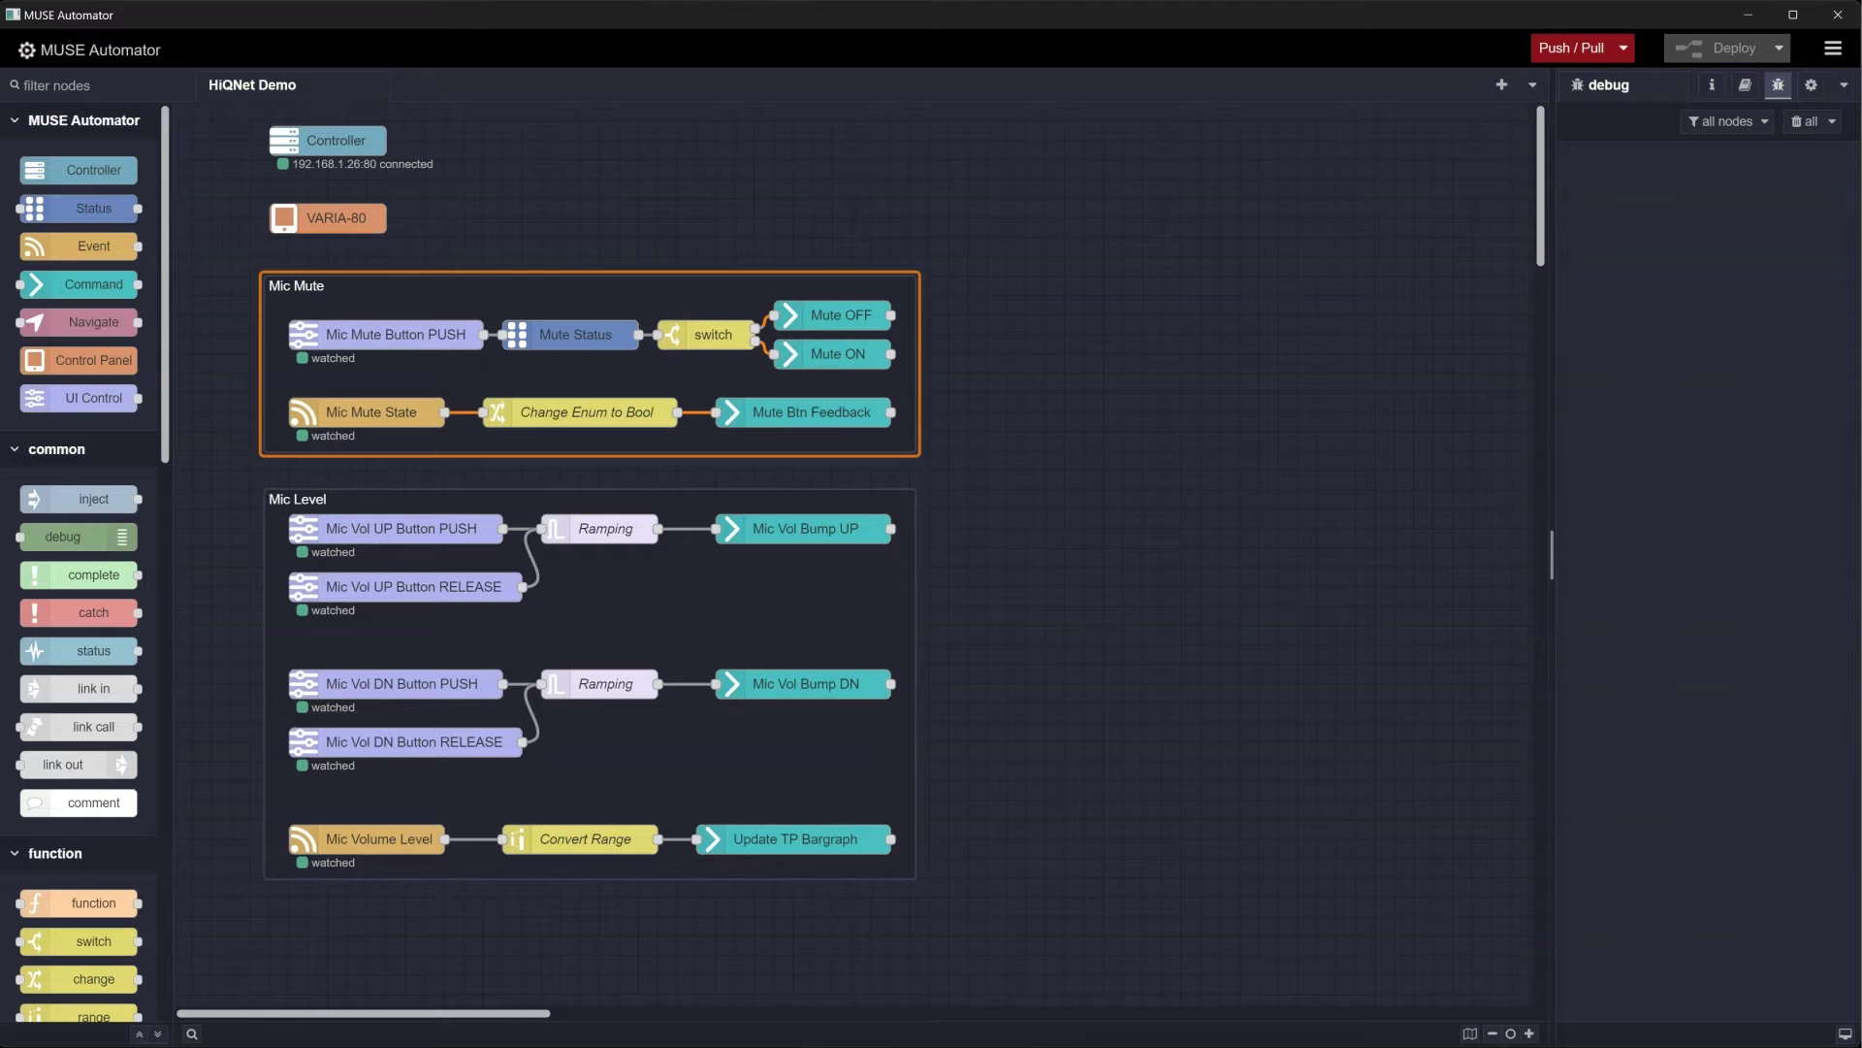
click(380, 334)
click(600, 330)
double_click(601, 330)
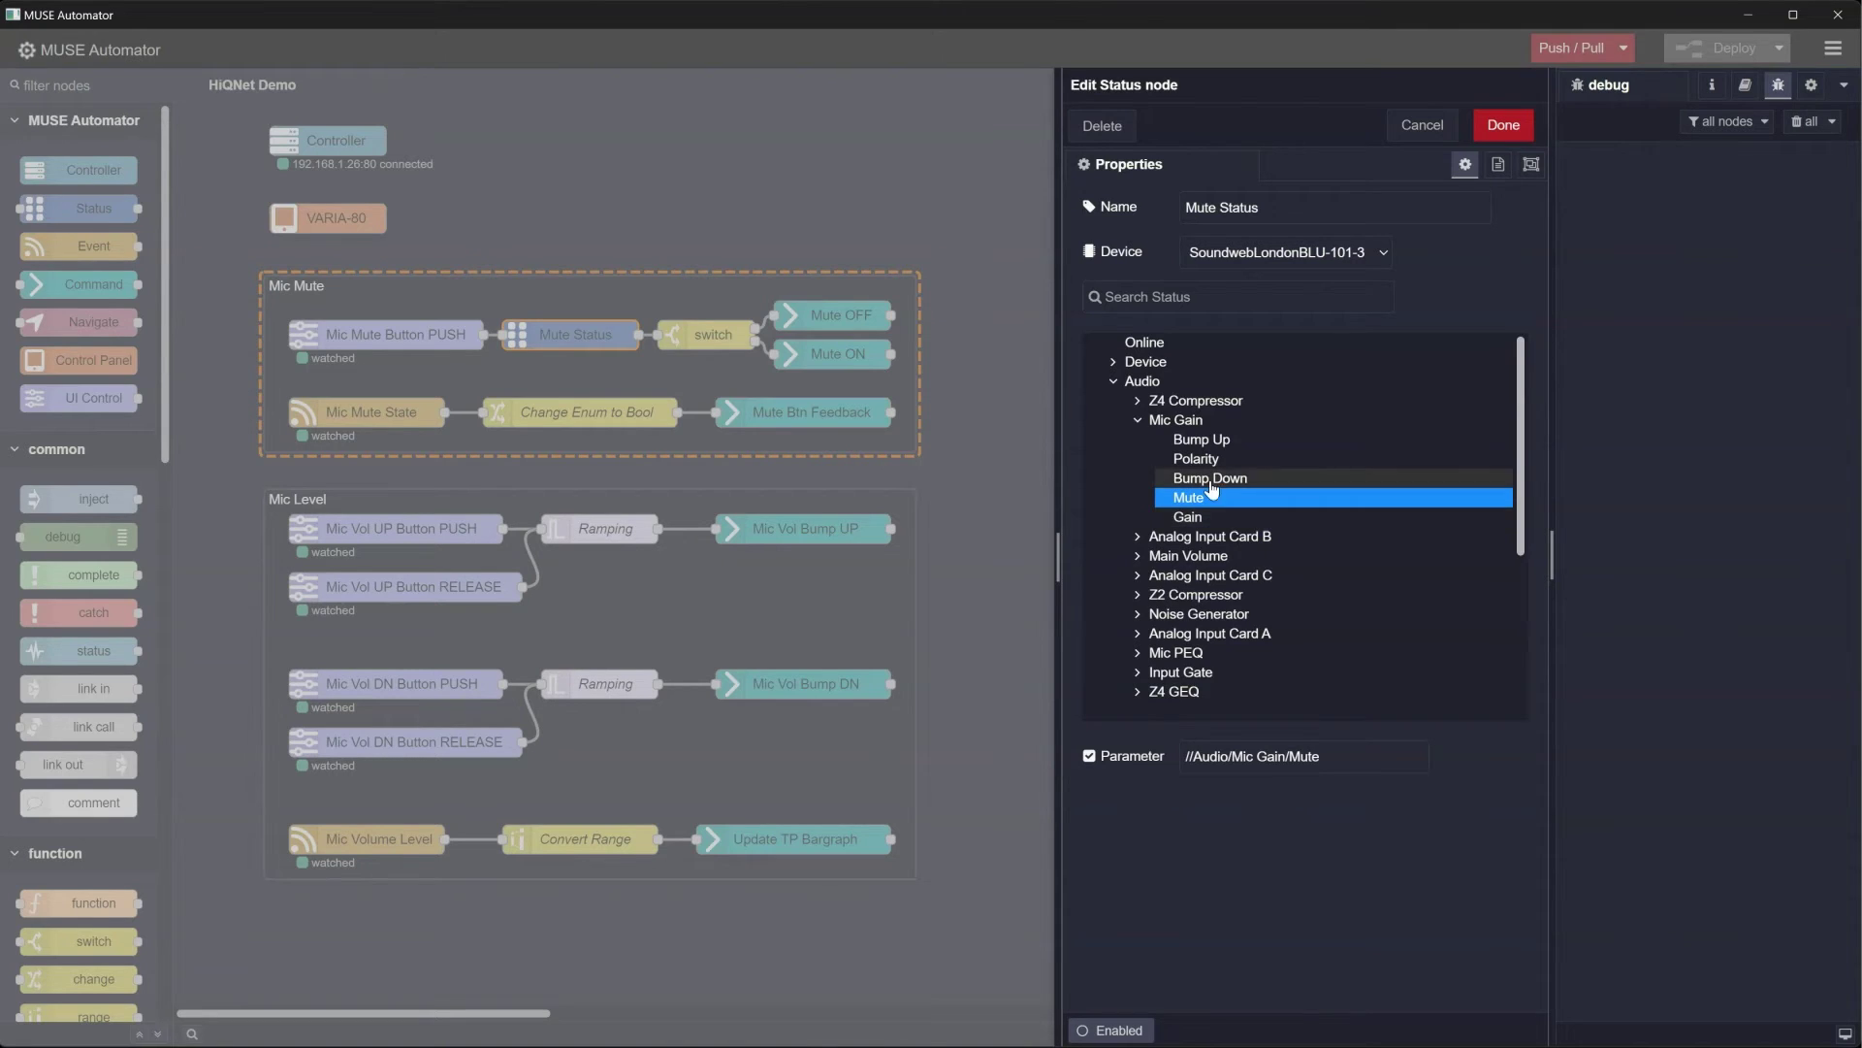
click(1424, 126)
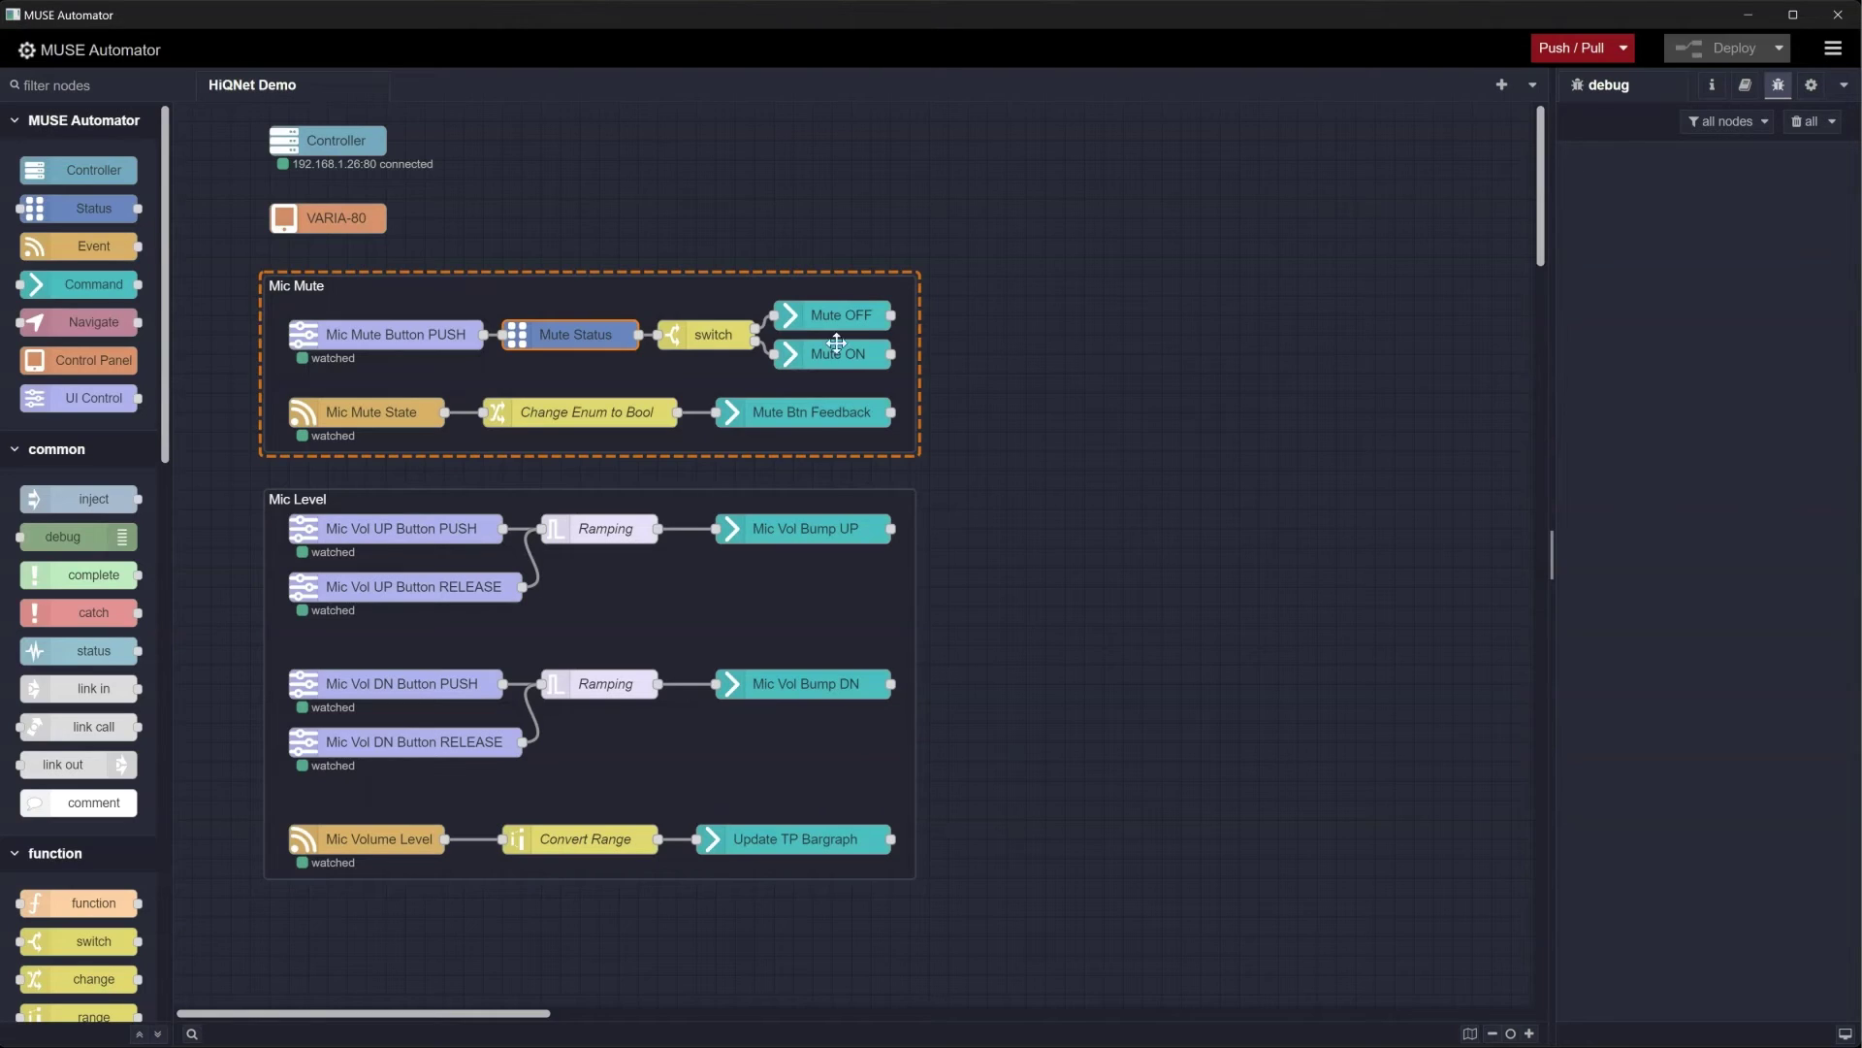
- Review the property and rules of the switch node in the Mic Mute flow without editing them
click(719, 343)
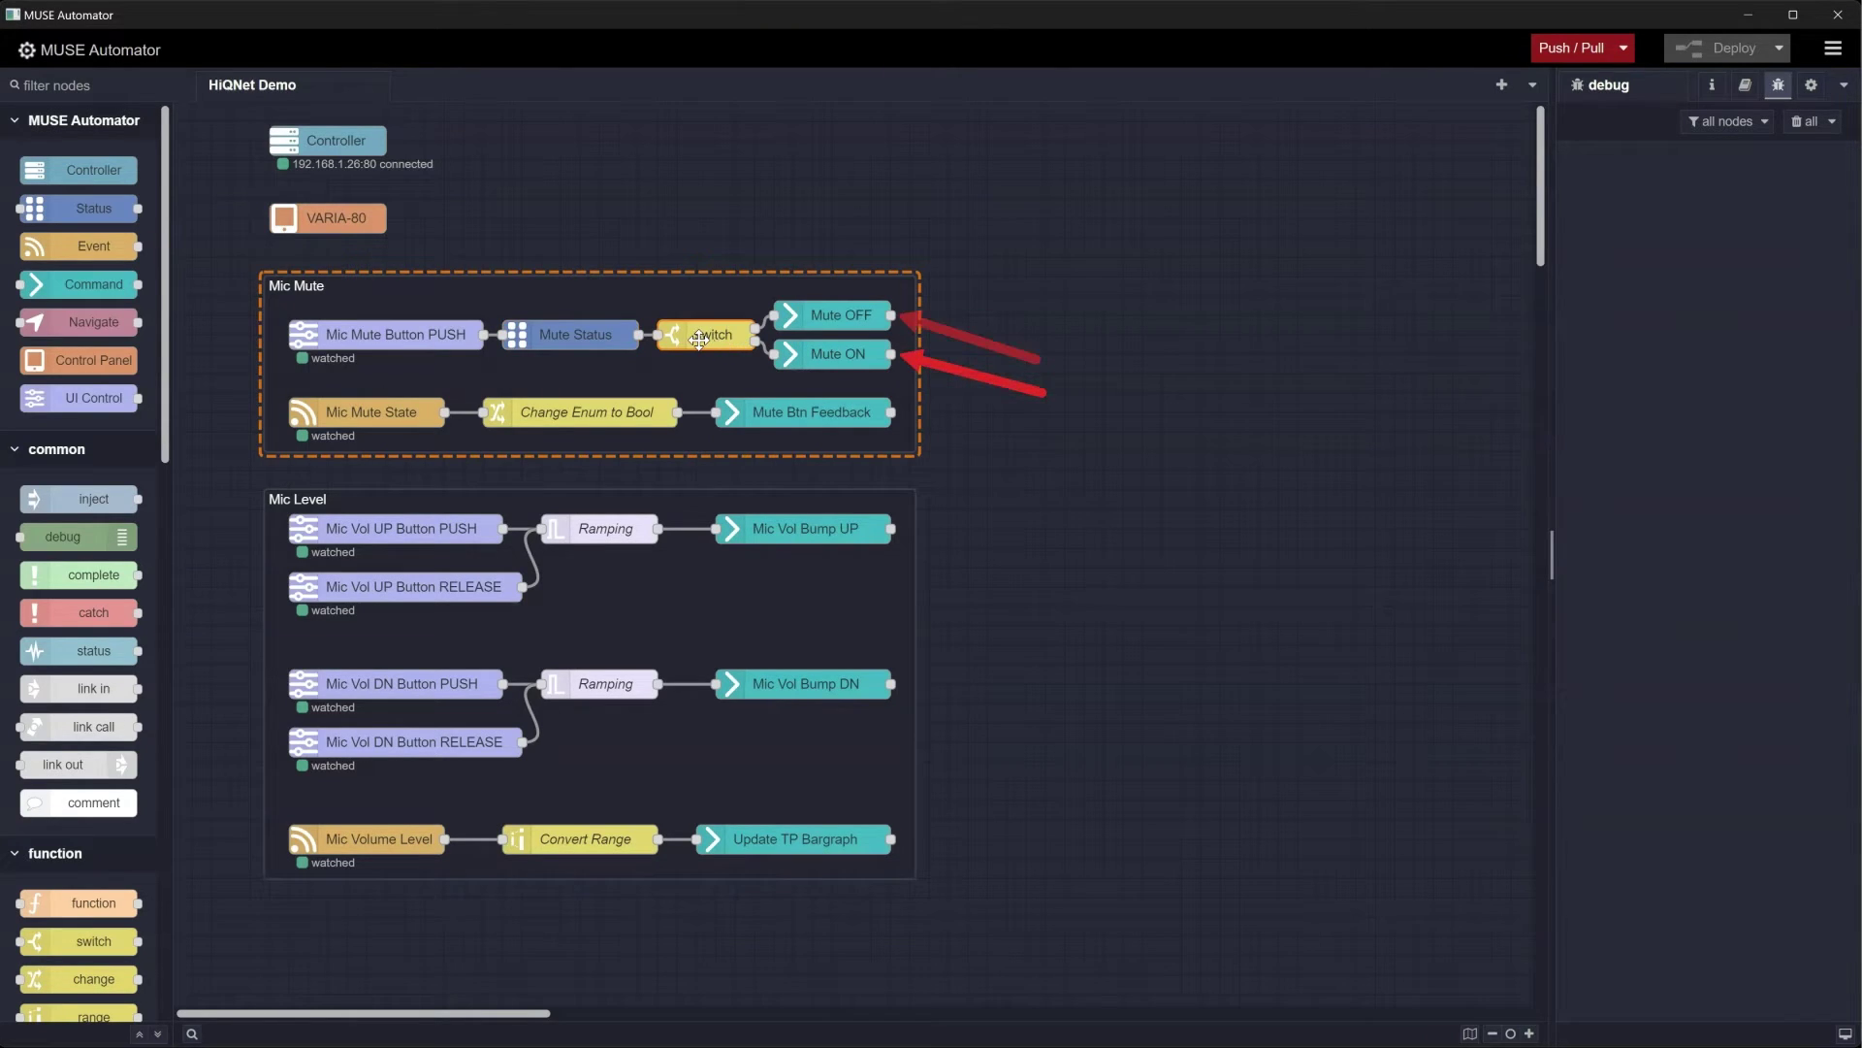
double_click(700, 341)
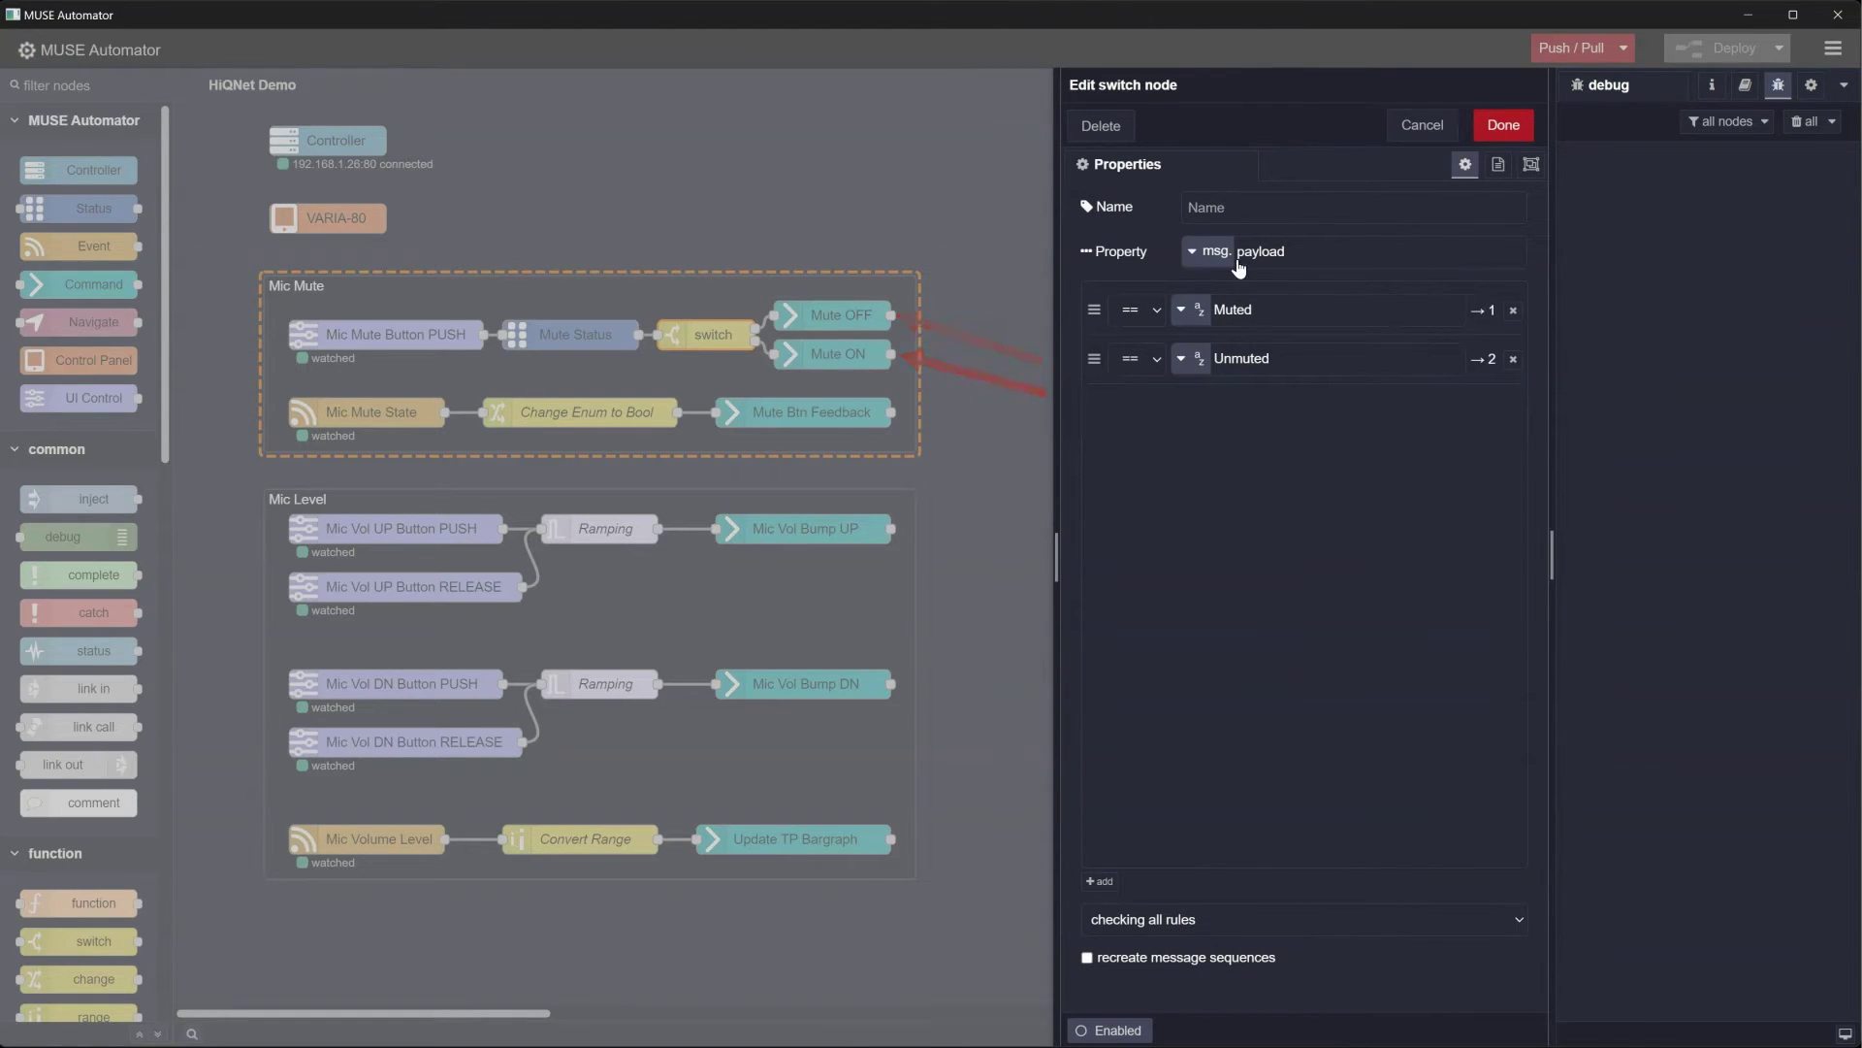
click(1422, 125)
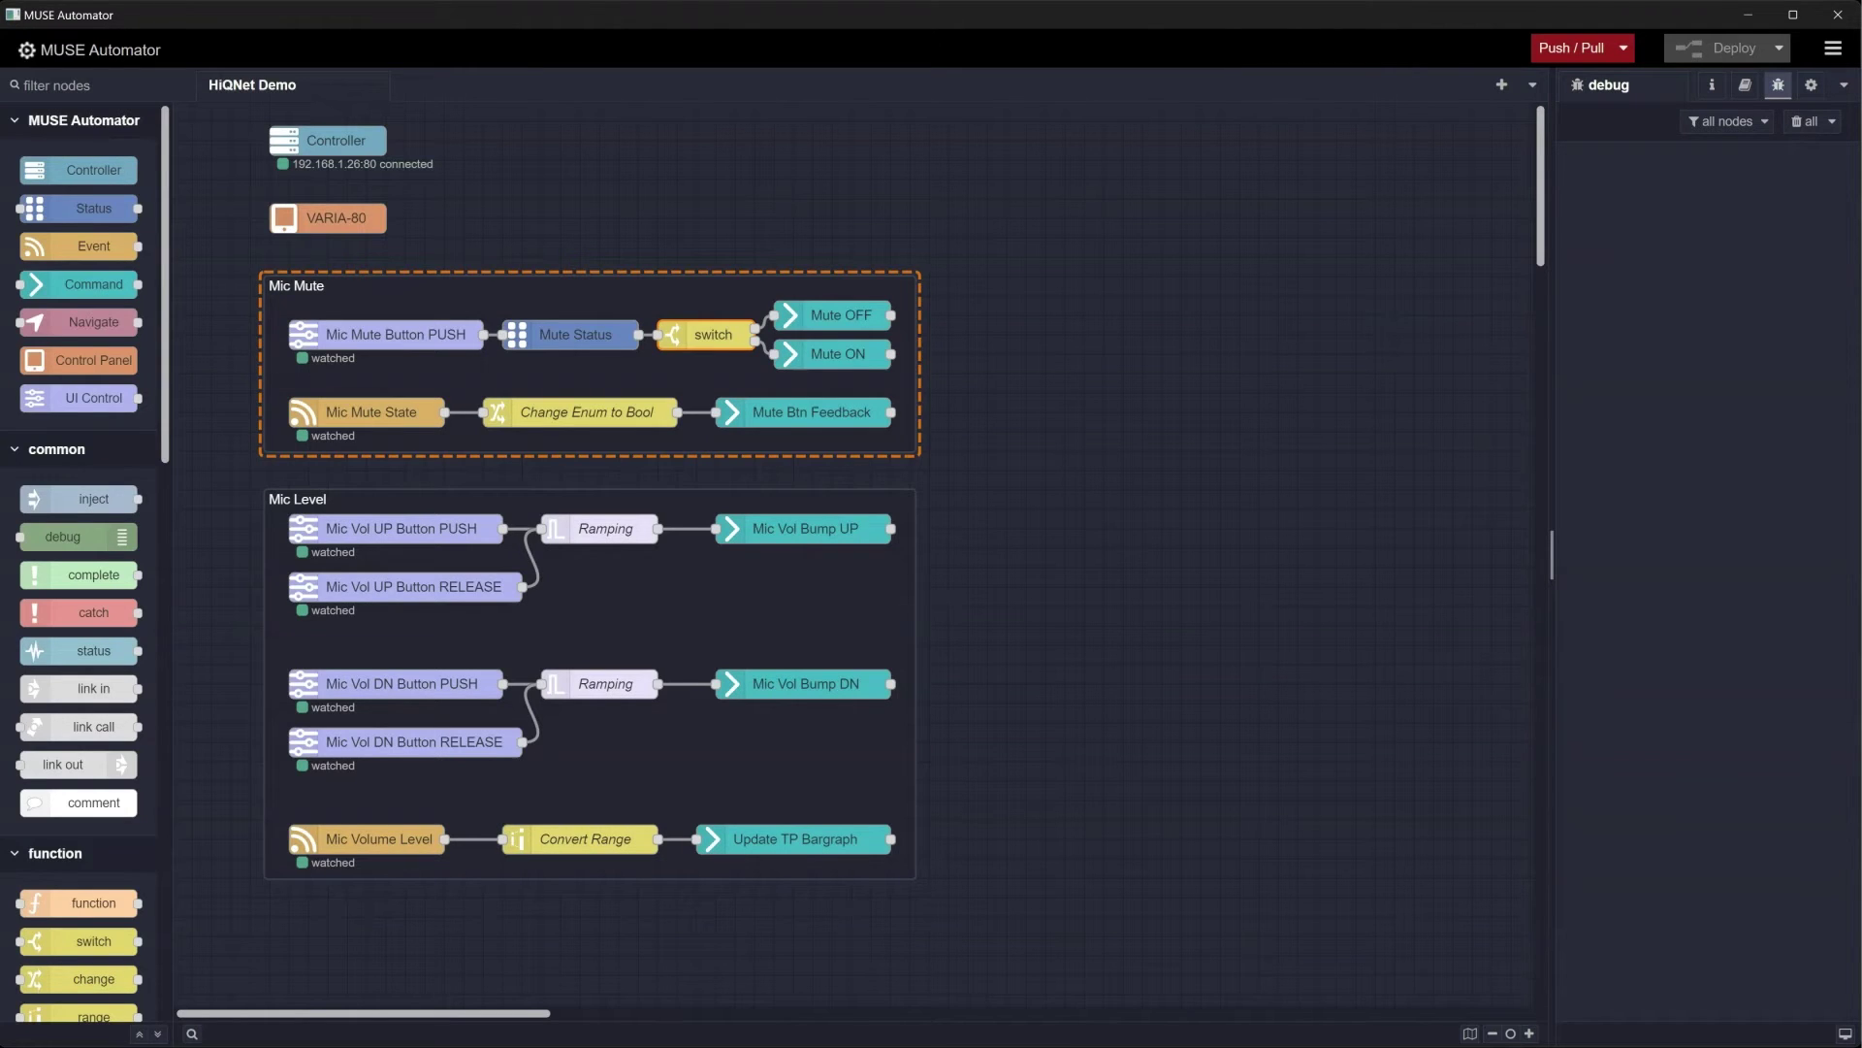
- Inspect the Mic Mute State event's parameter and trigger value options, and the device and channel targeted by the Mute Btn Feedback command
click(342, 412)
double_click(390, 413)
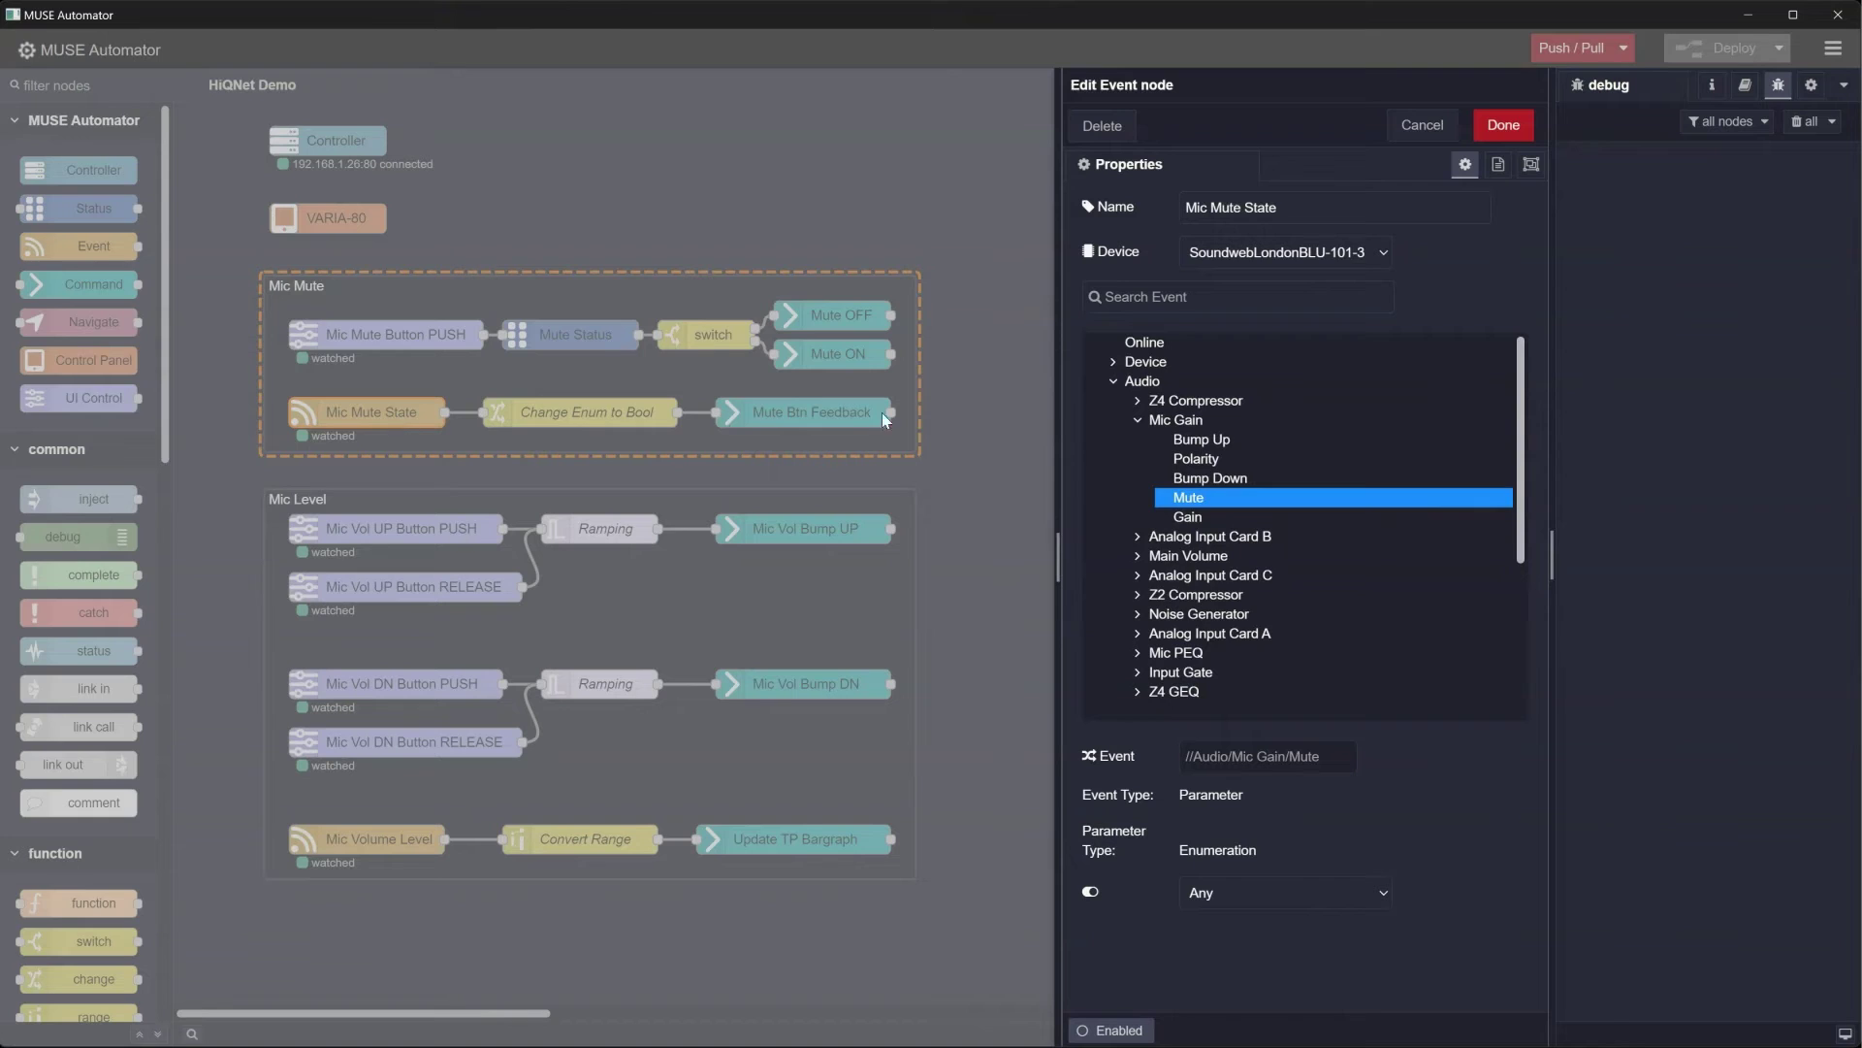
click(1382, 893)
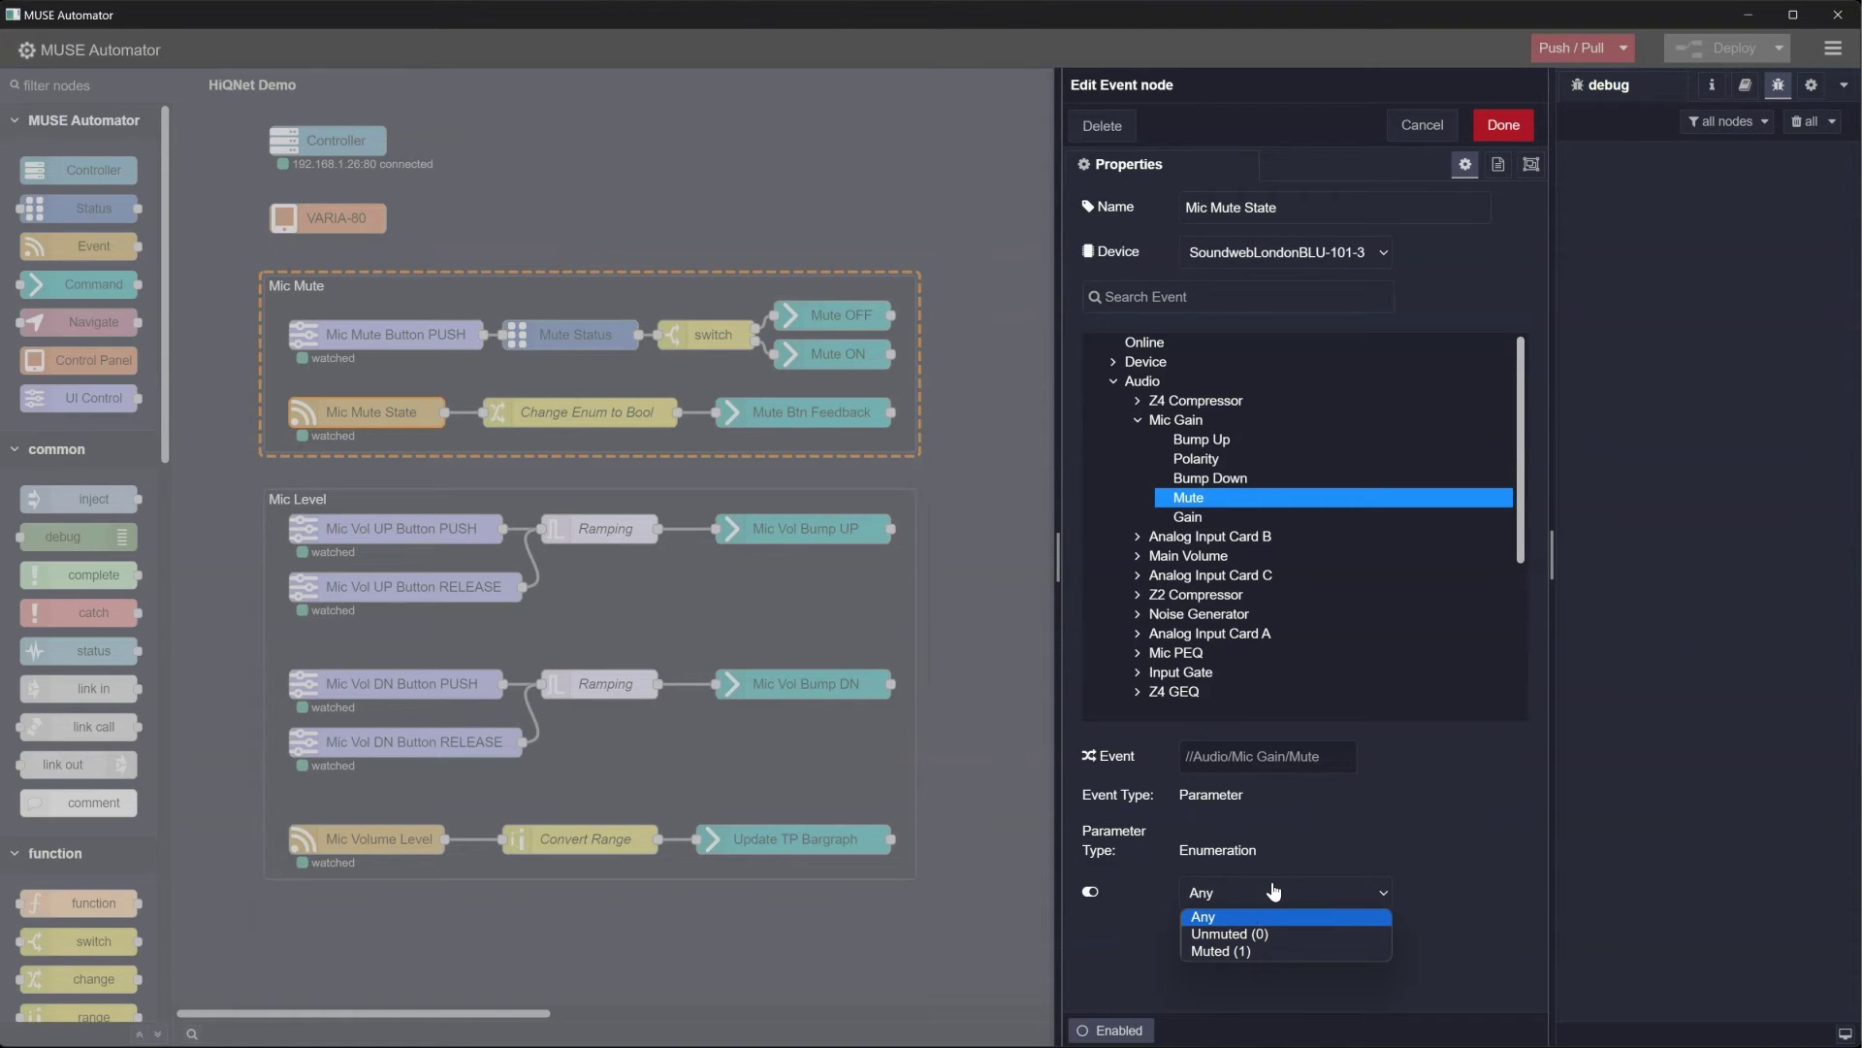
click(1506, 126)
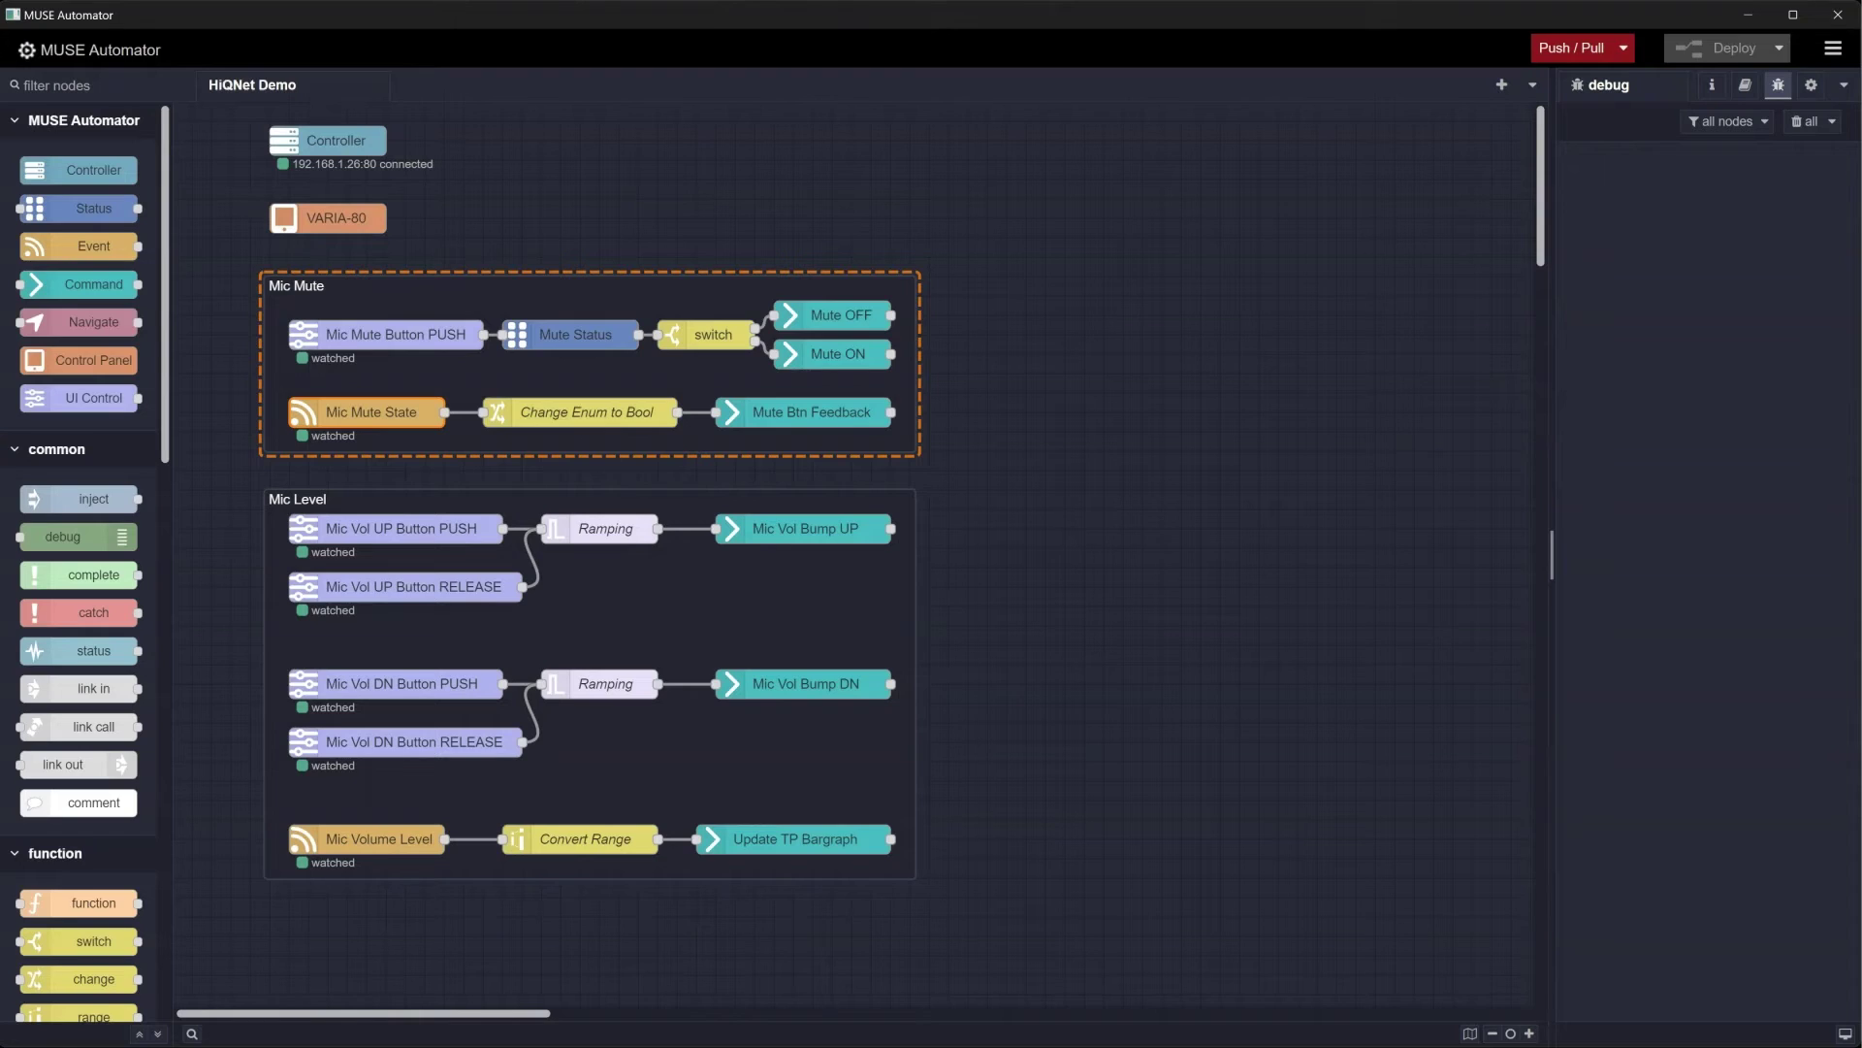
double_click(800, 411)
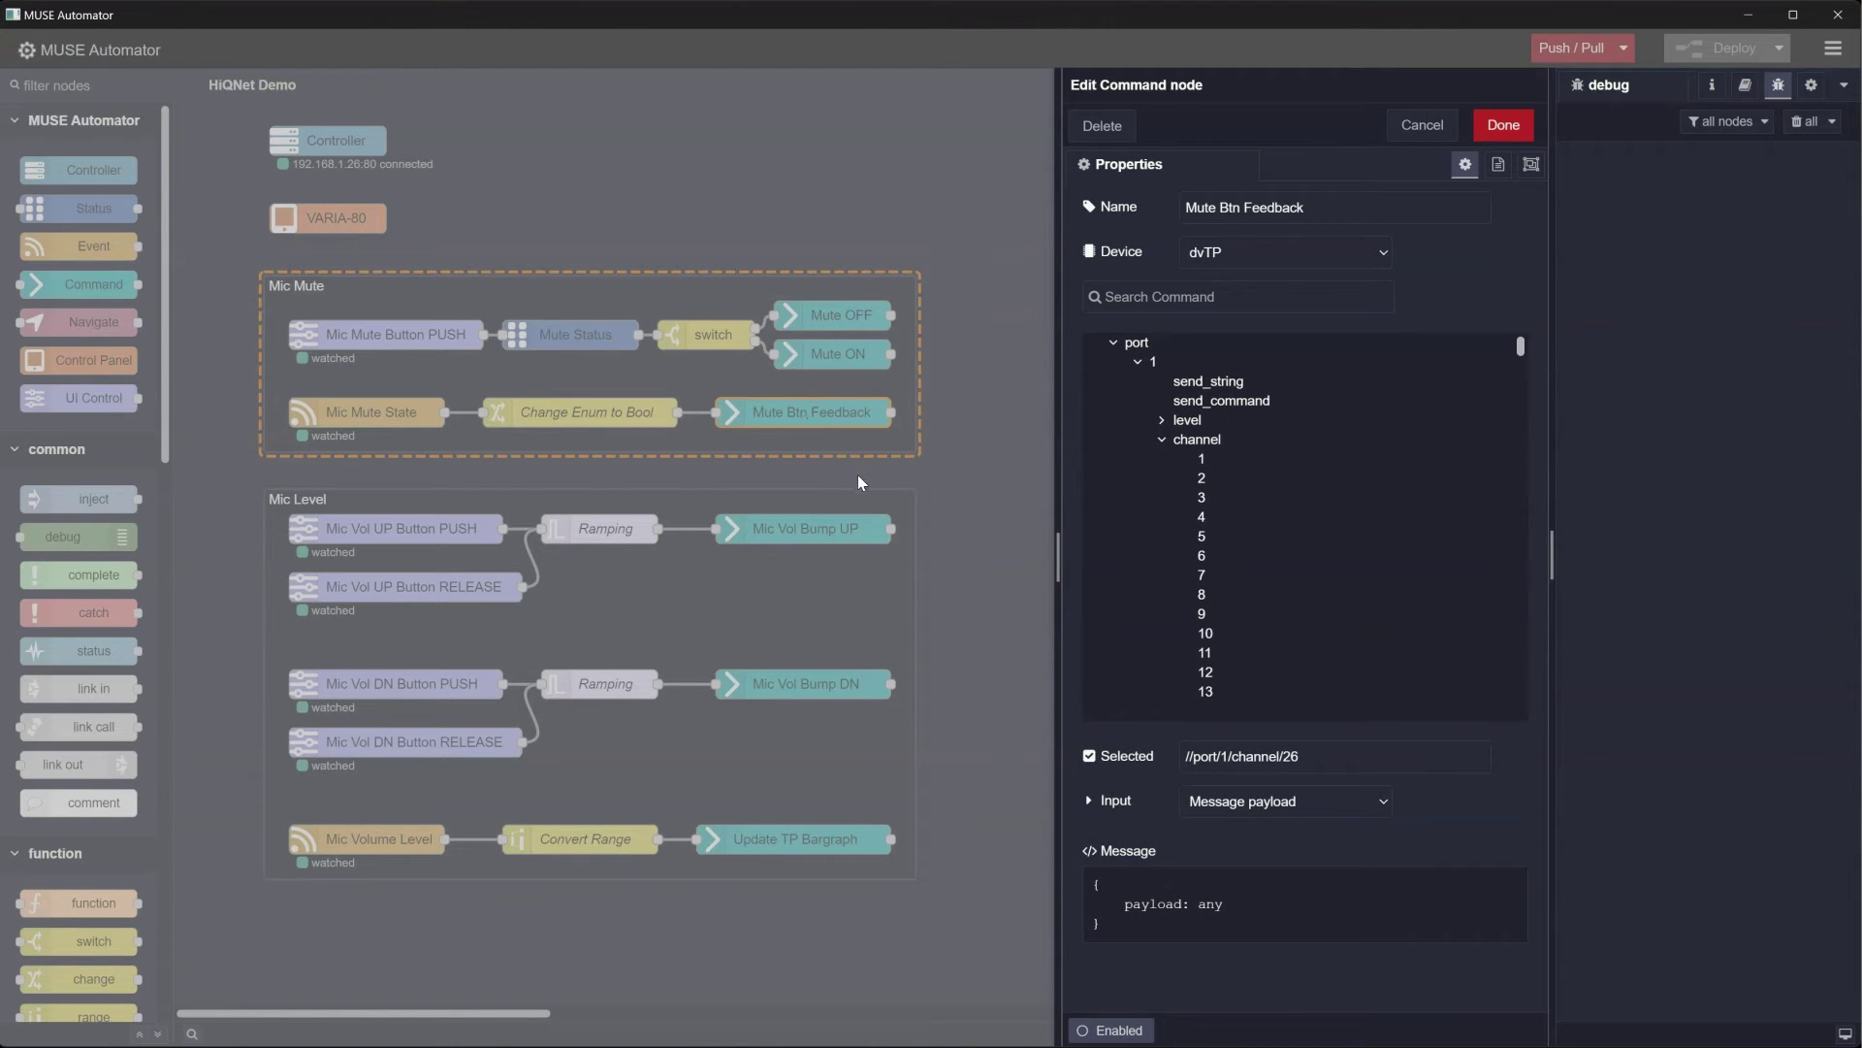
click(1422, 125)
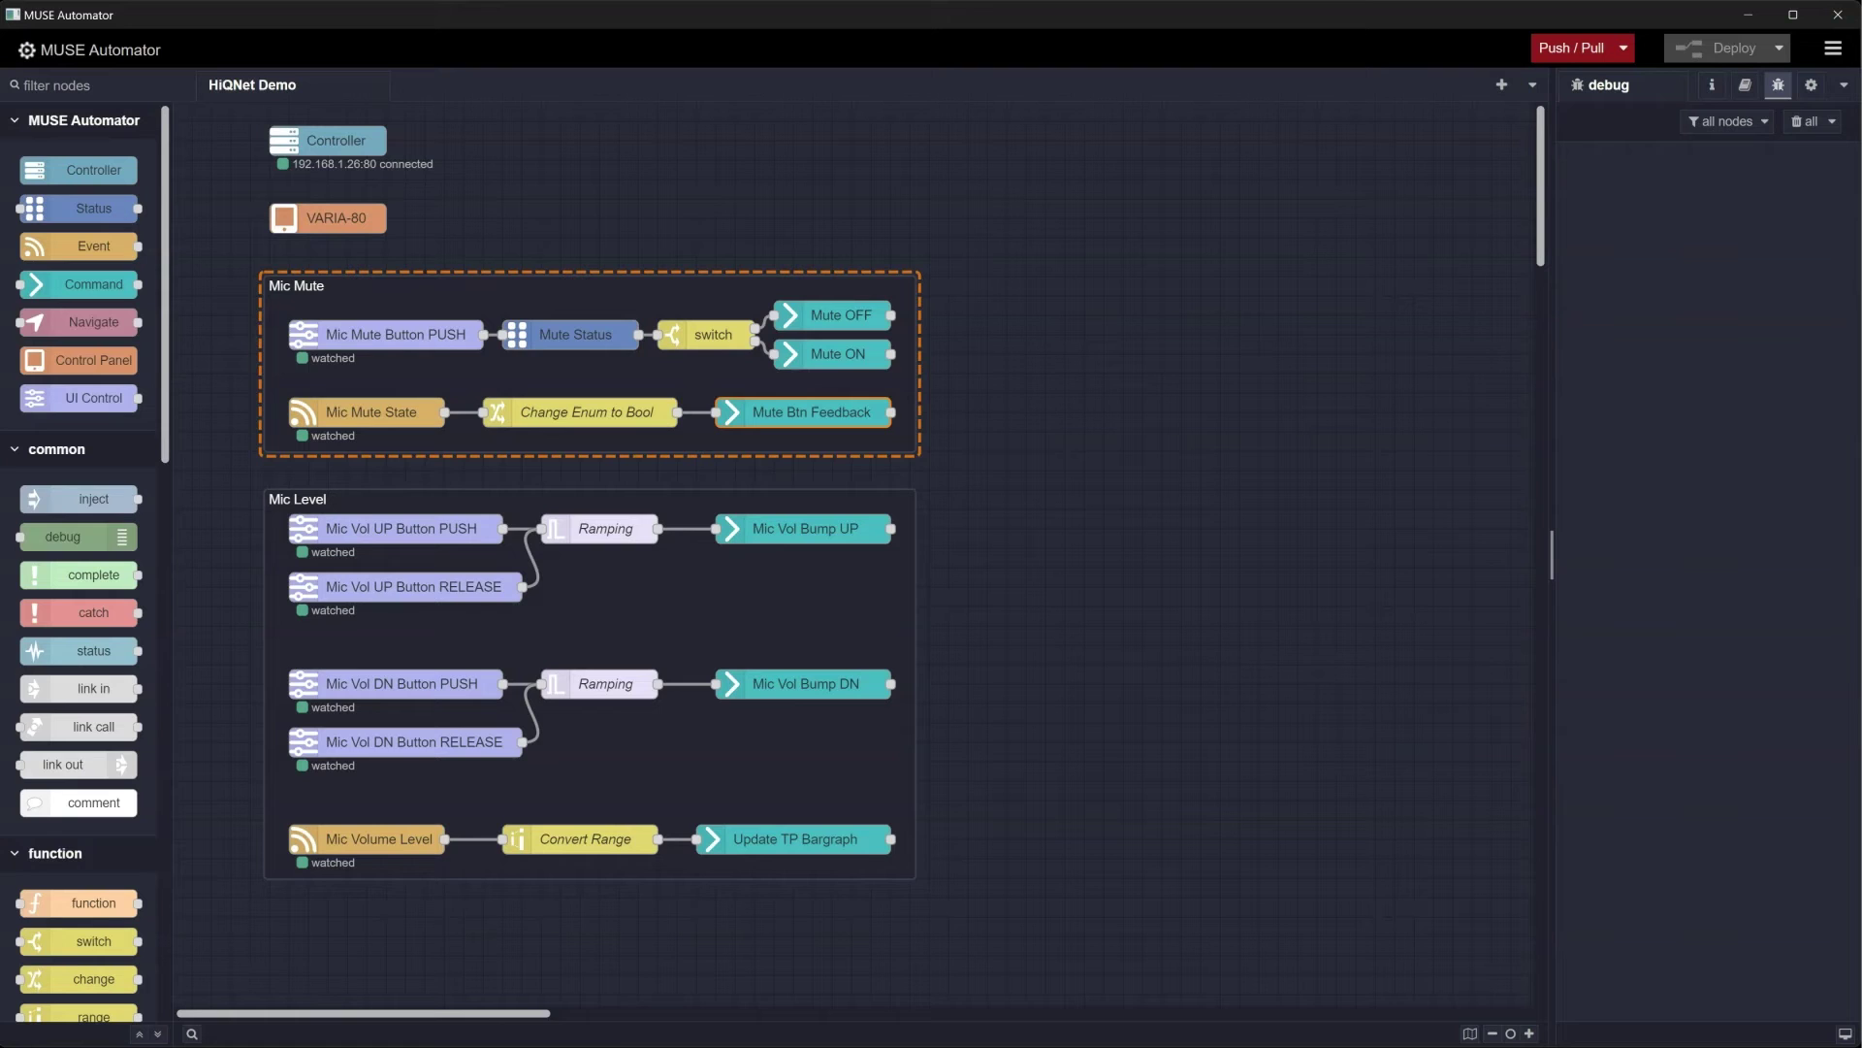
- Review the Muted and Unmuted replacement rules of the Change Enum to Bool node, leaving them unedited
click(581, 414)
double_click(581, 414)
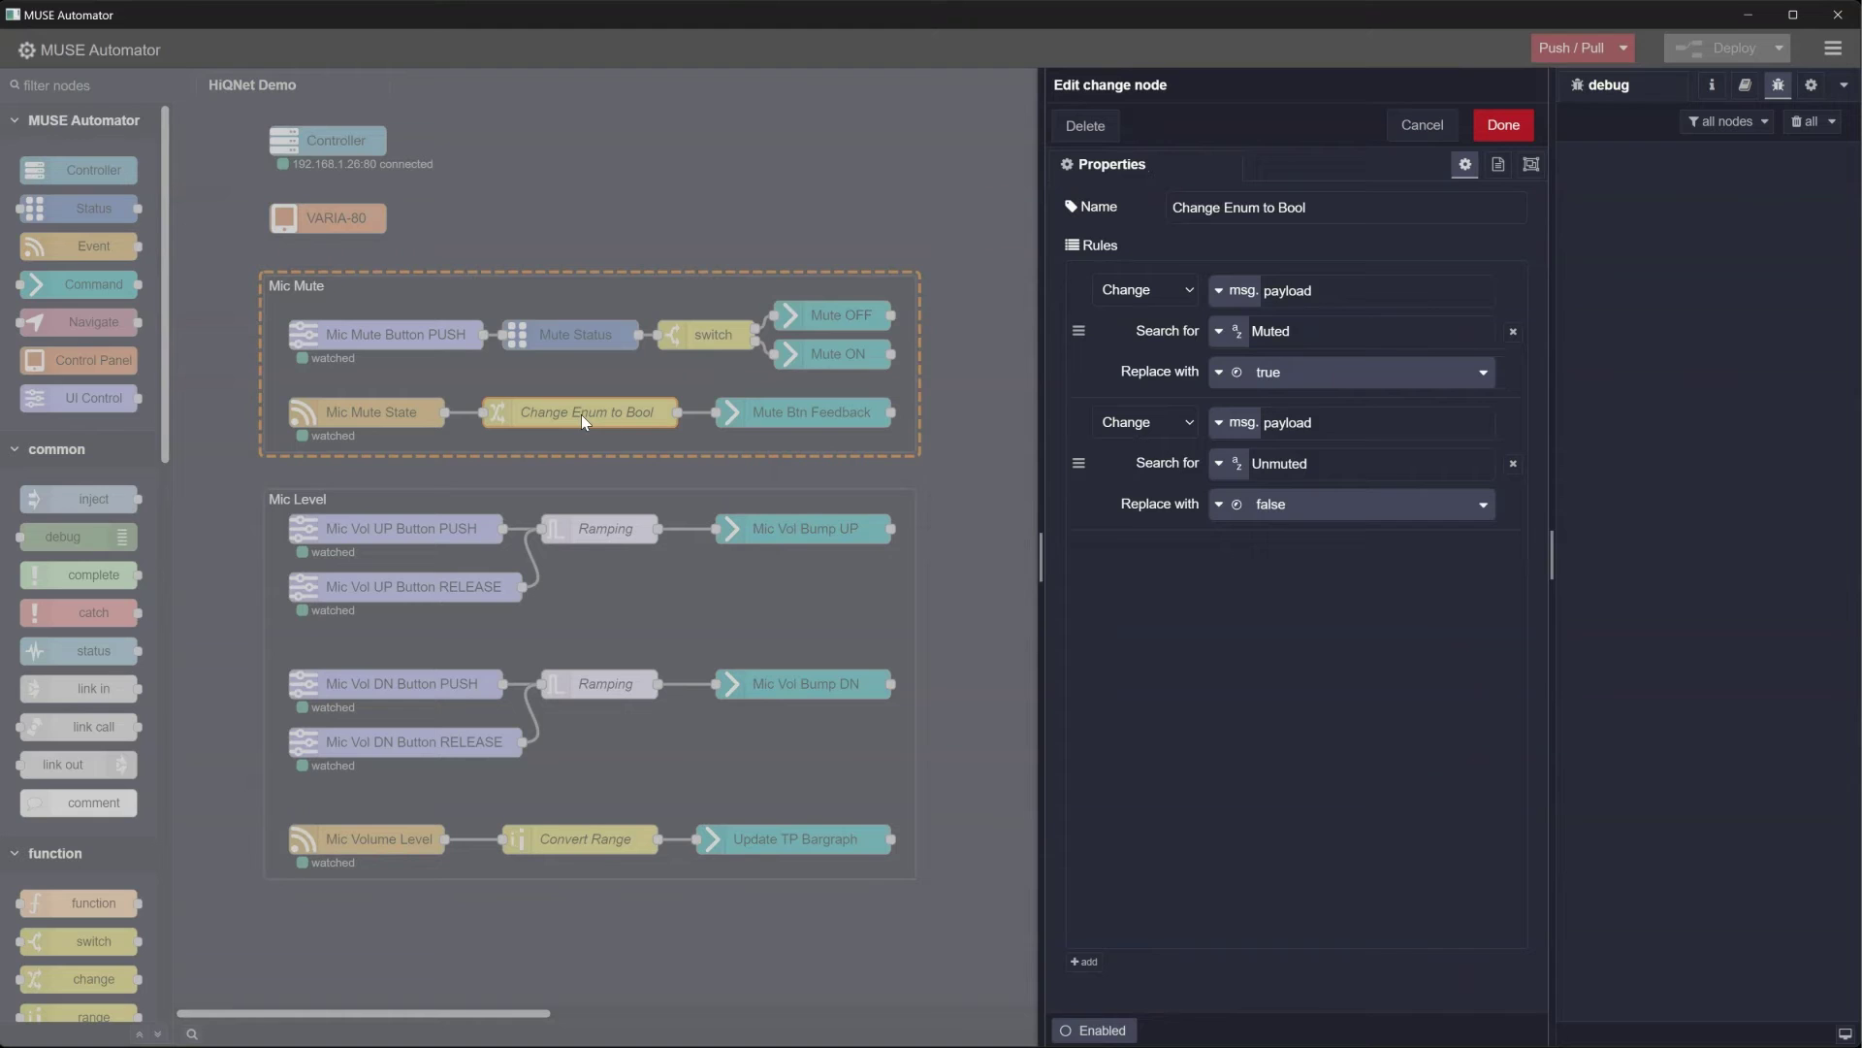
drag(1292, 333, 1244, 341)
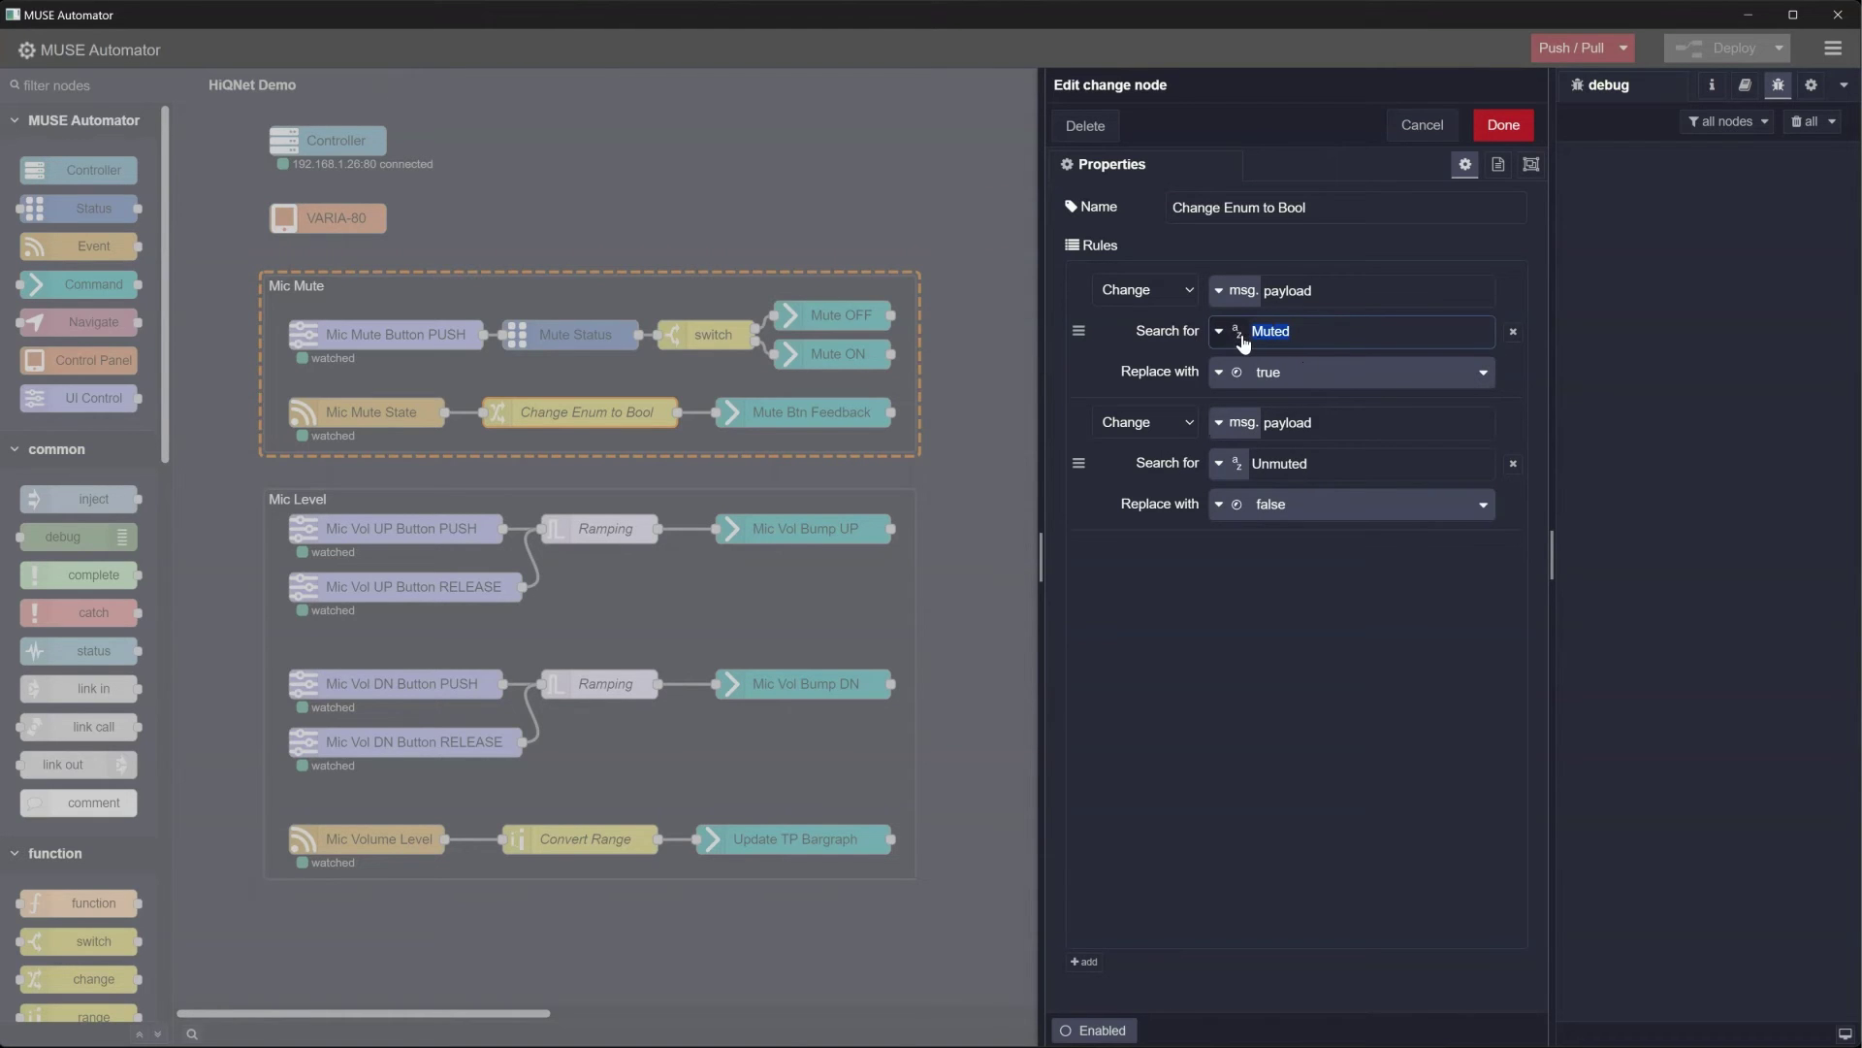
drag(1325, 463, 1256, 471)
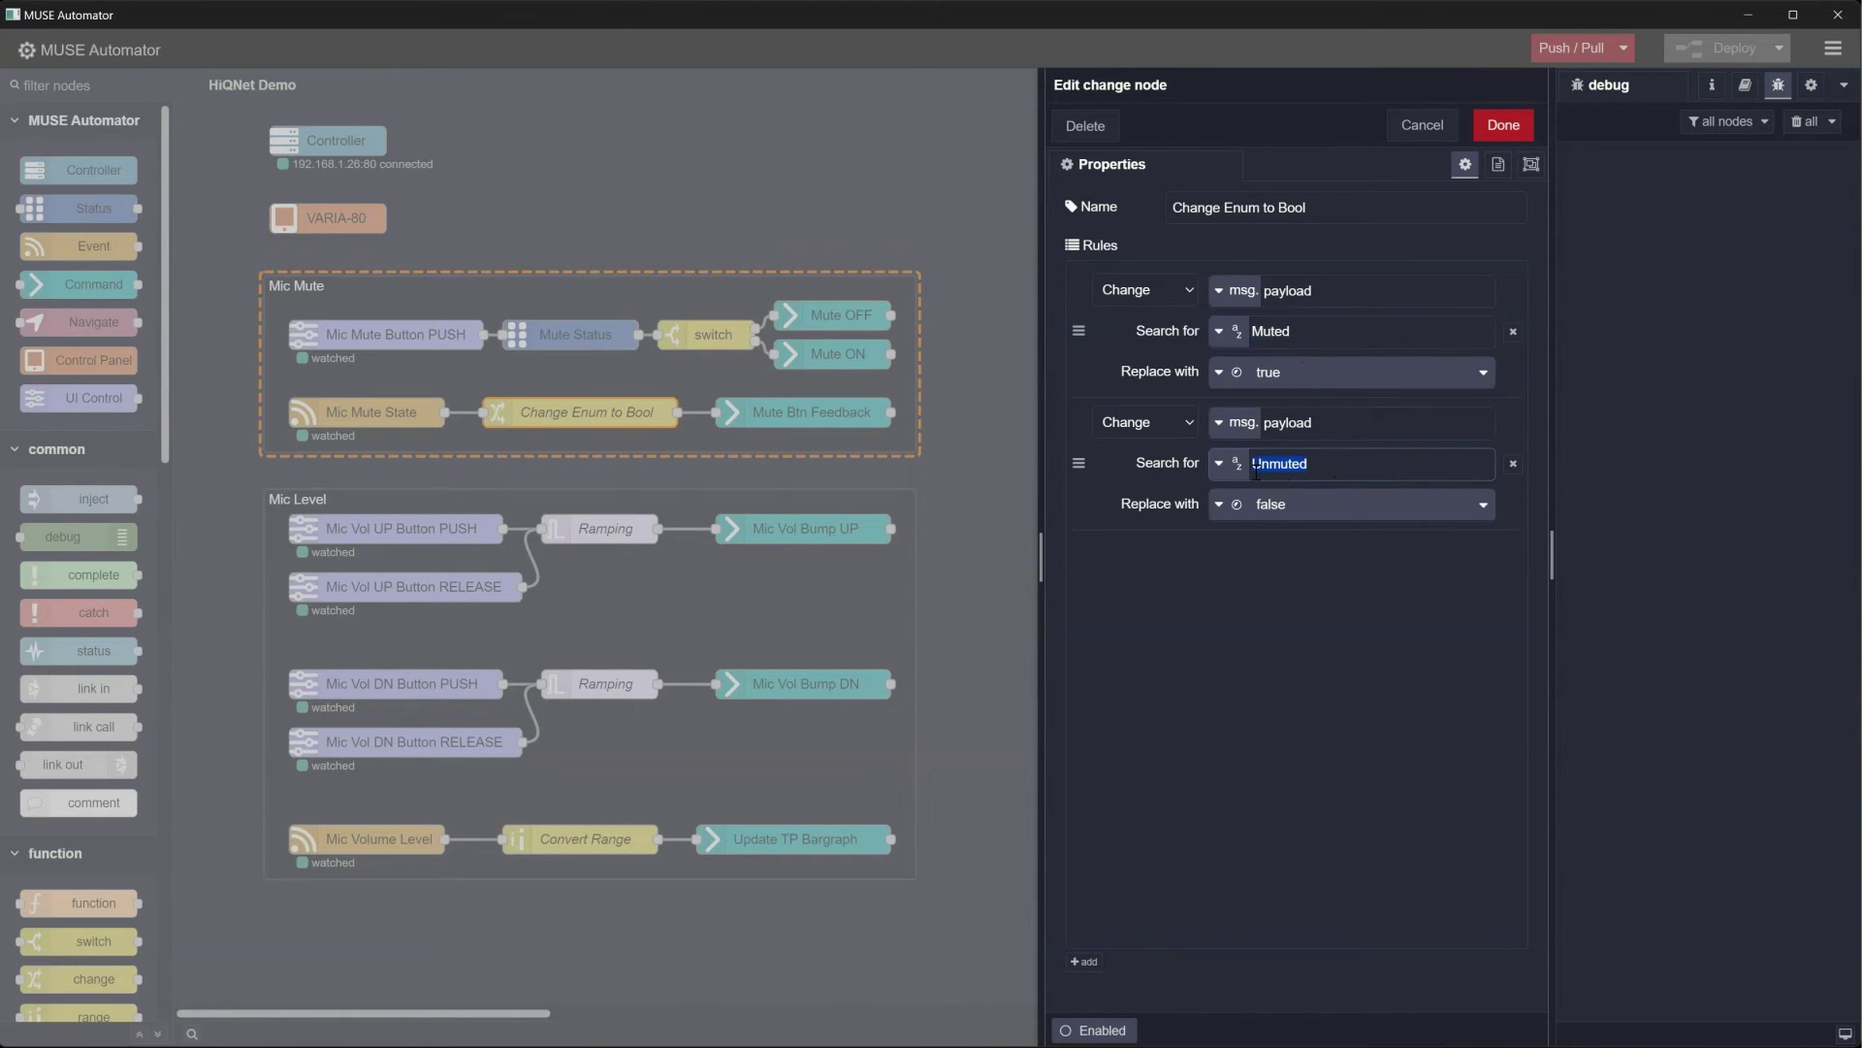
click(1331, 595)
click(1422, 126)
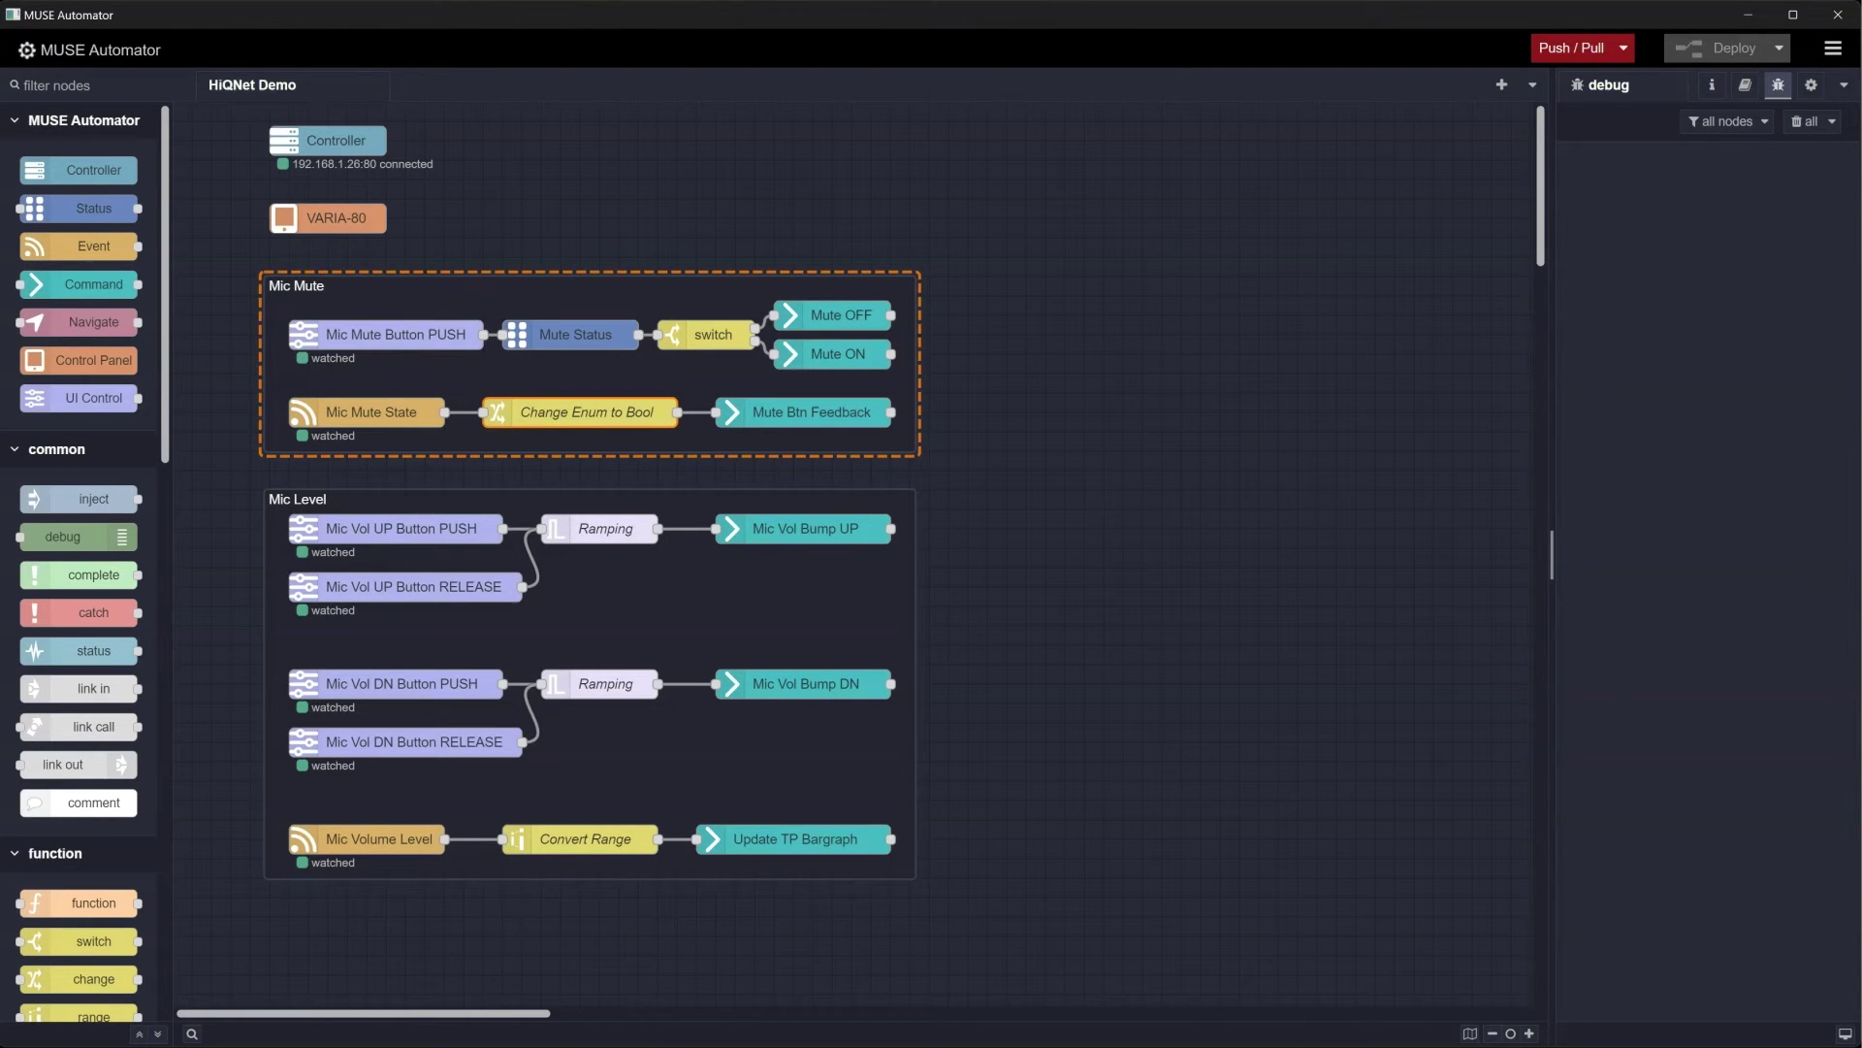
- Examine the Mic Level group and the resend interval and reset condition of its volume-up Ramping trigger node without changing them
click(297, 499)
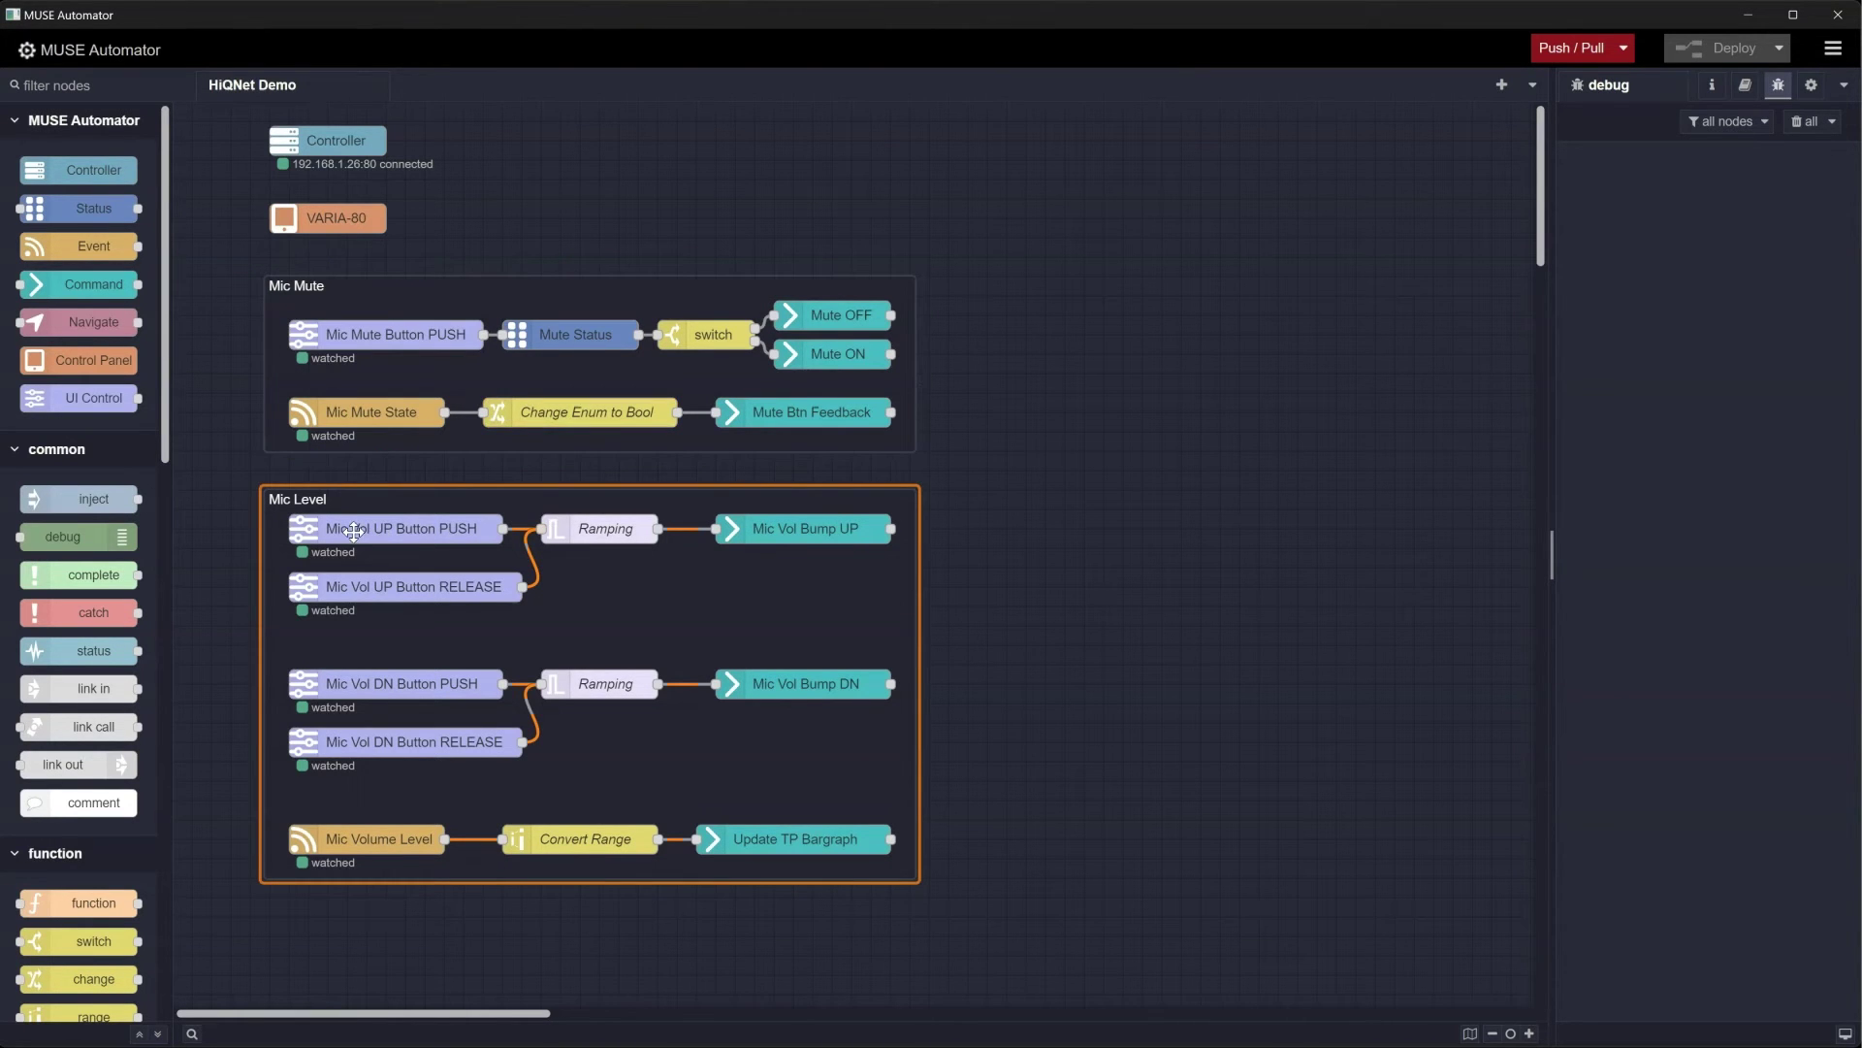
click(599, 532)
double_click(598, 532)
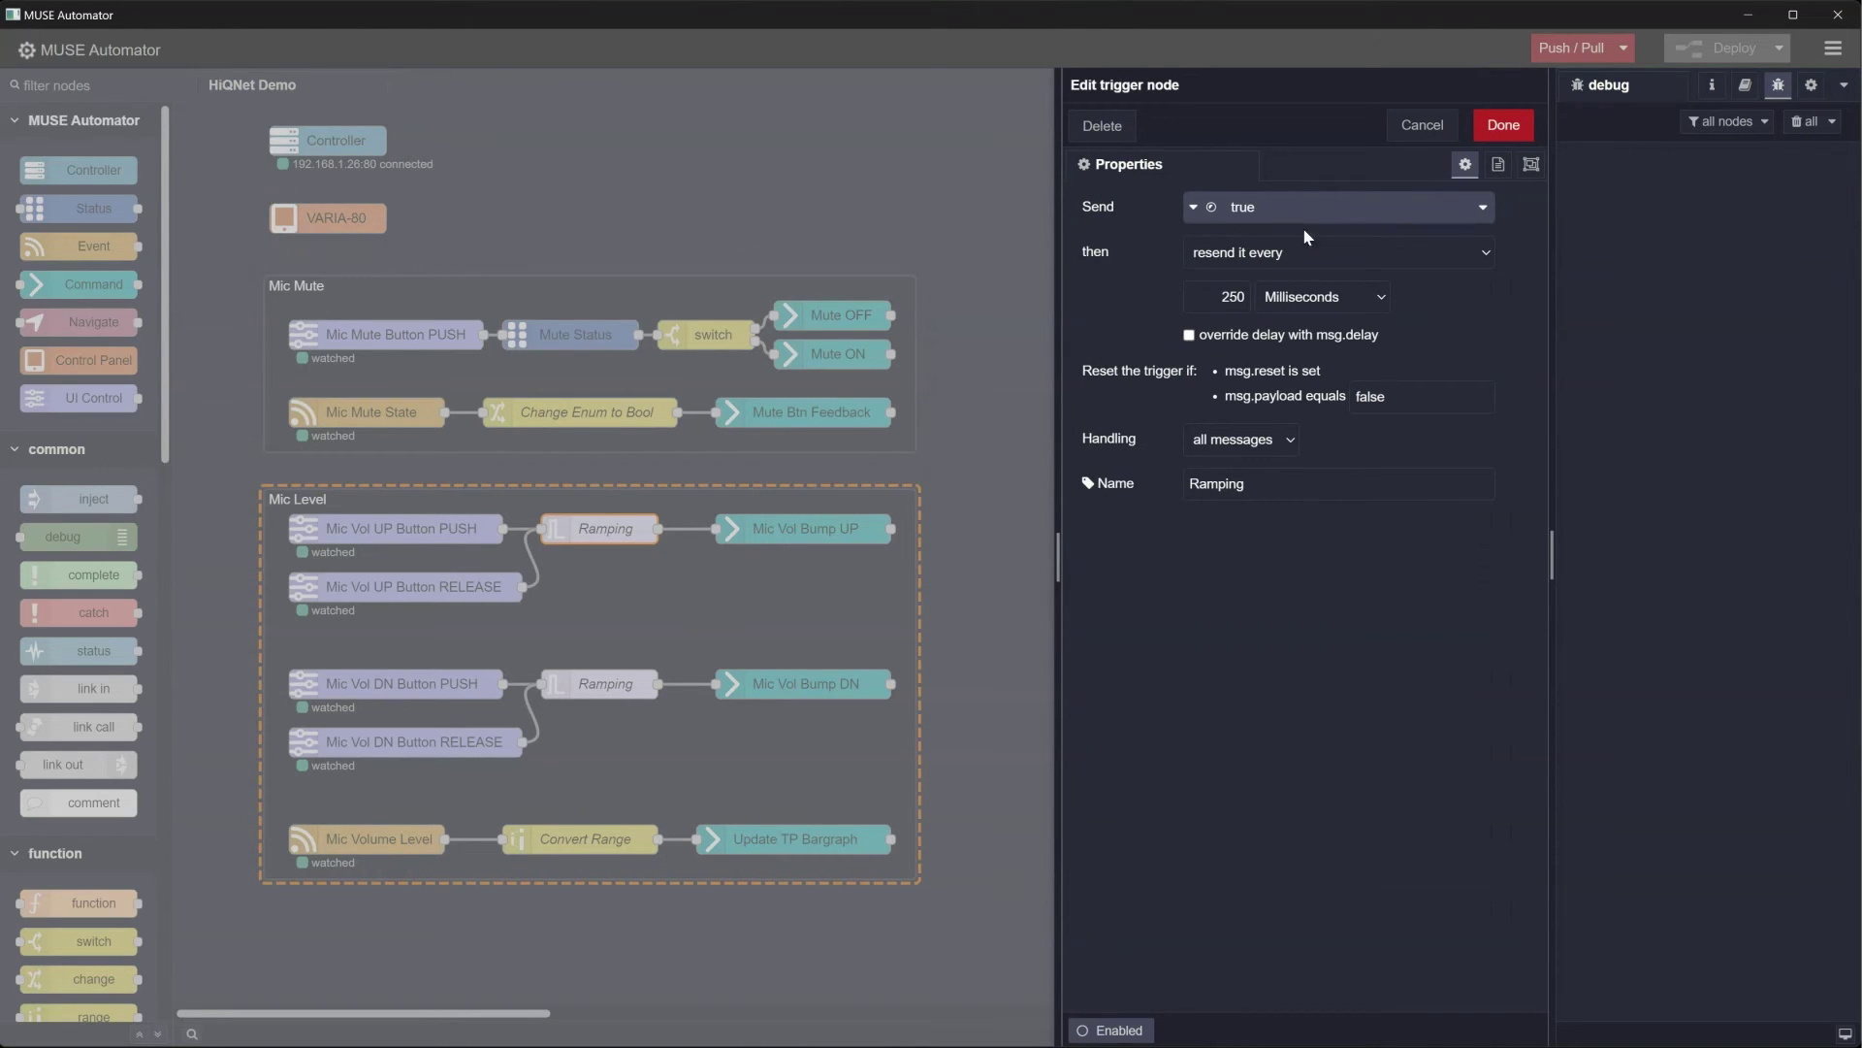
double_click(1232, 297)
click(1430, 399)
drag(1431, 400, 1324, 398)
click(1422, 124)
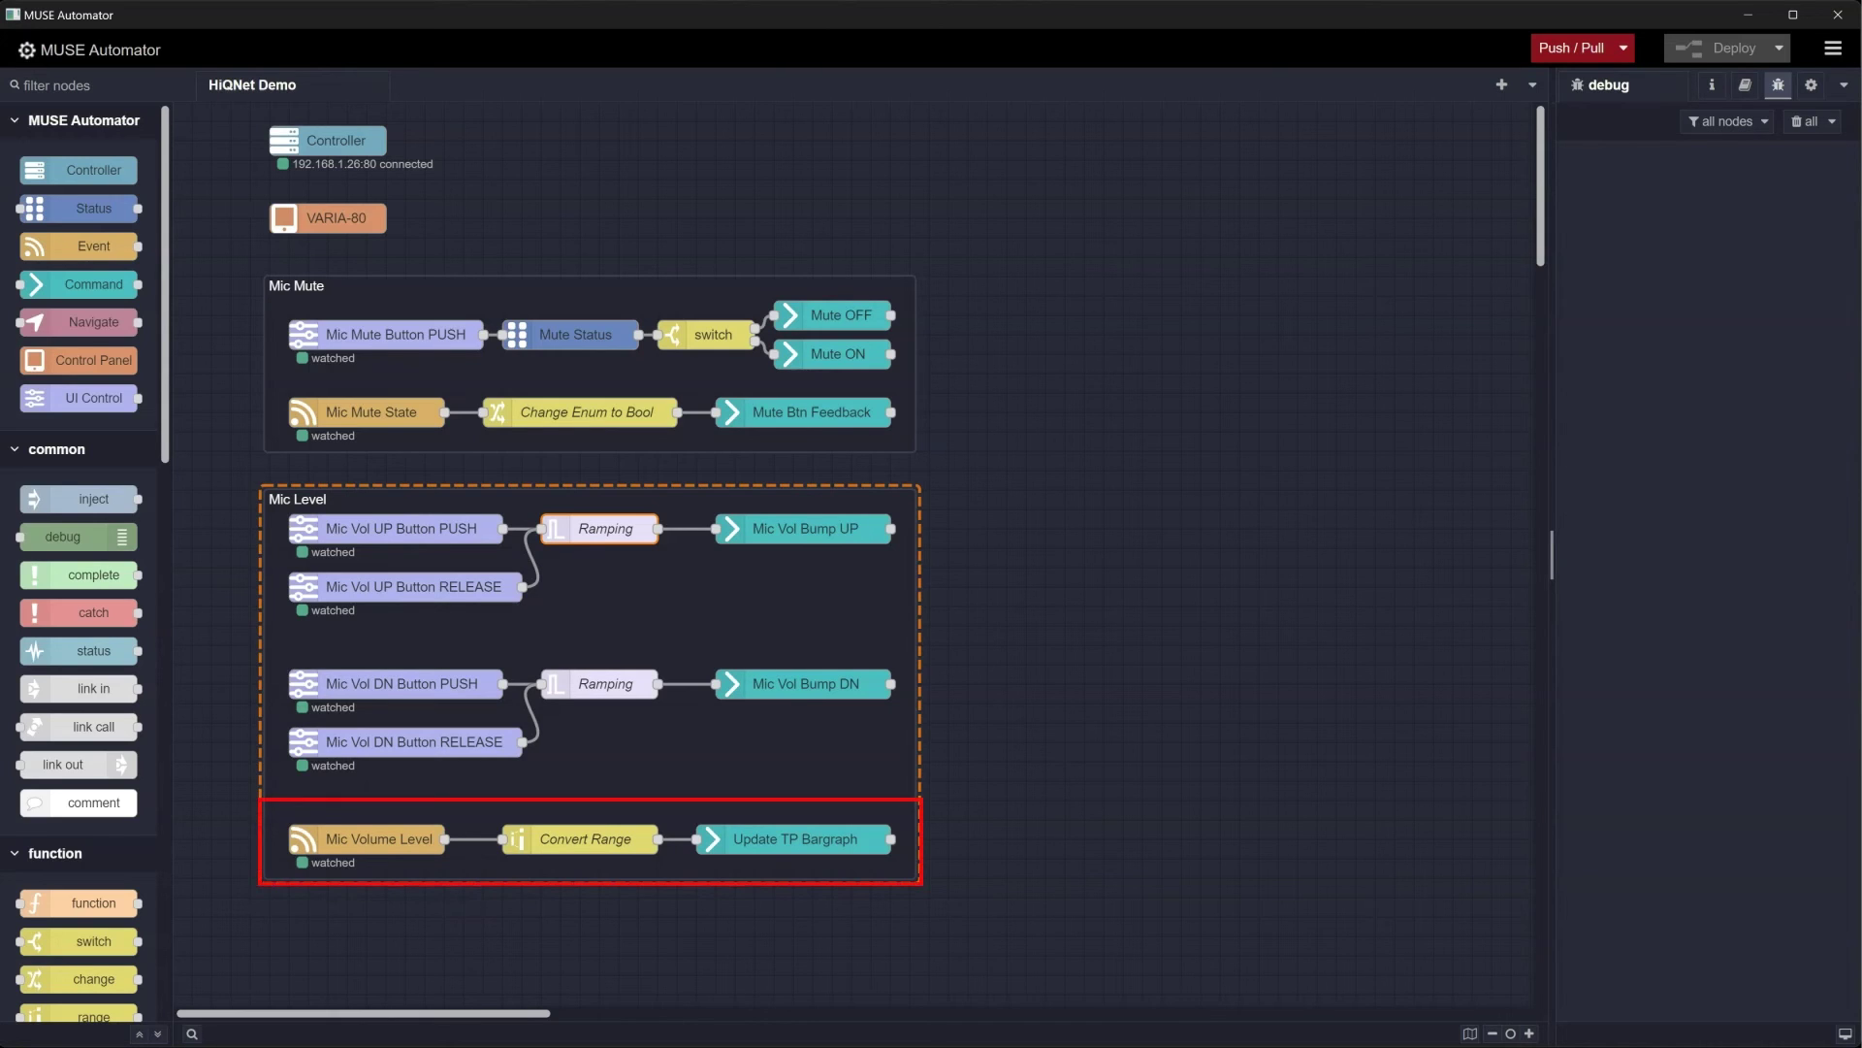
- Inspect the Mic Volume Level event's parameter and limits, and the input and target ranges of the Convert Range node
double_click(375, 840)
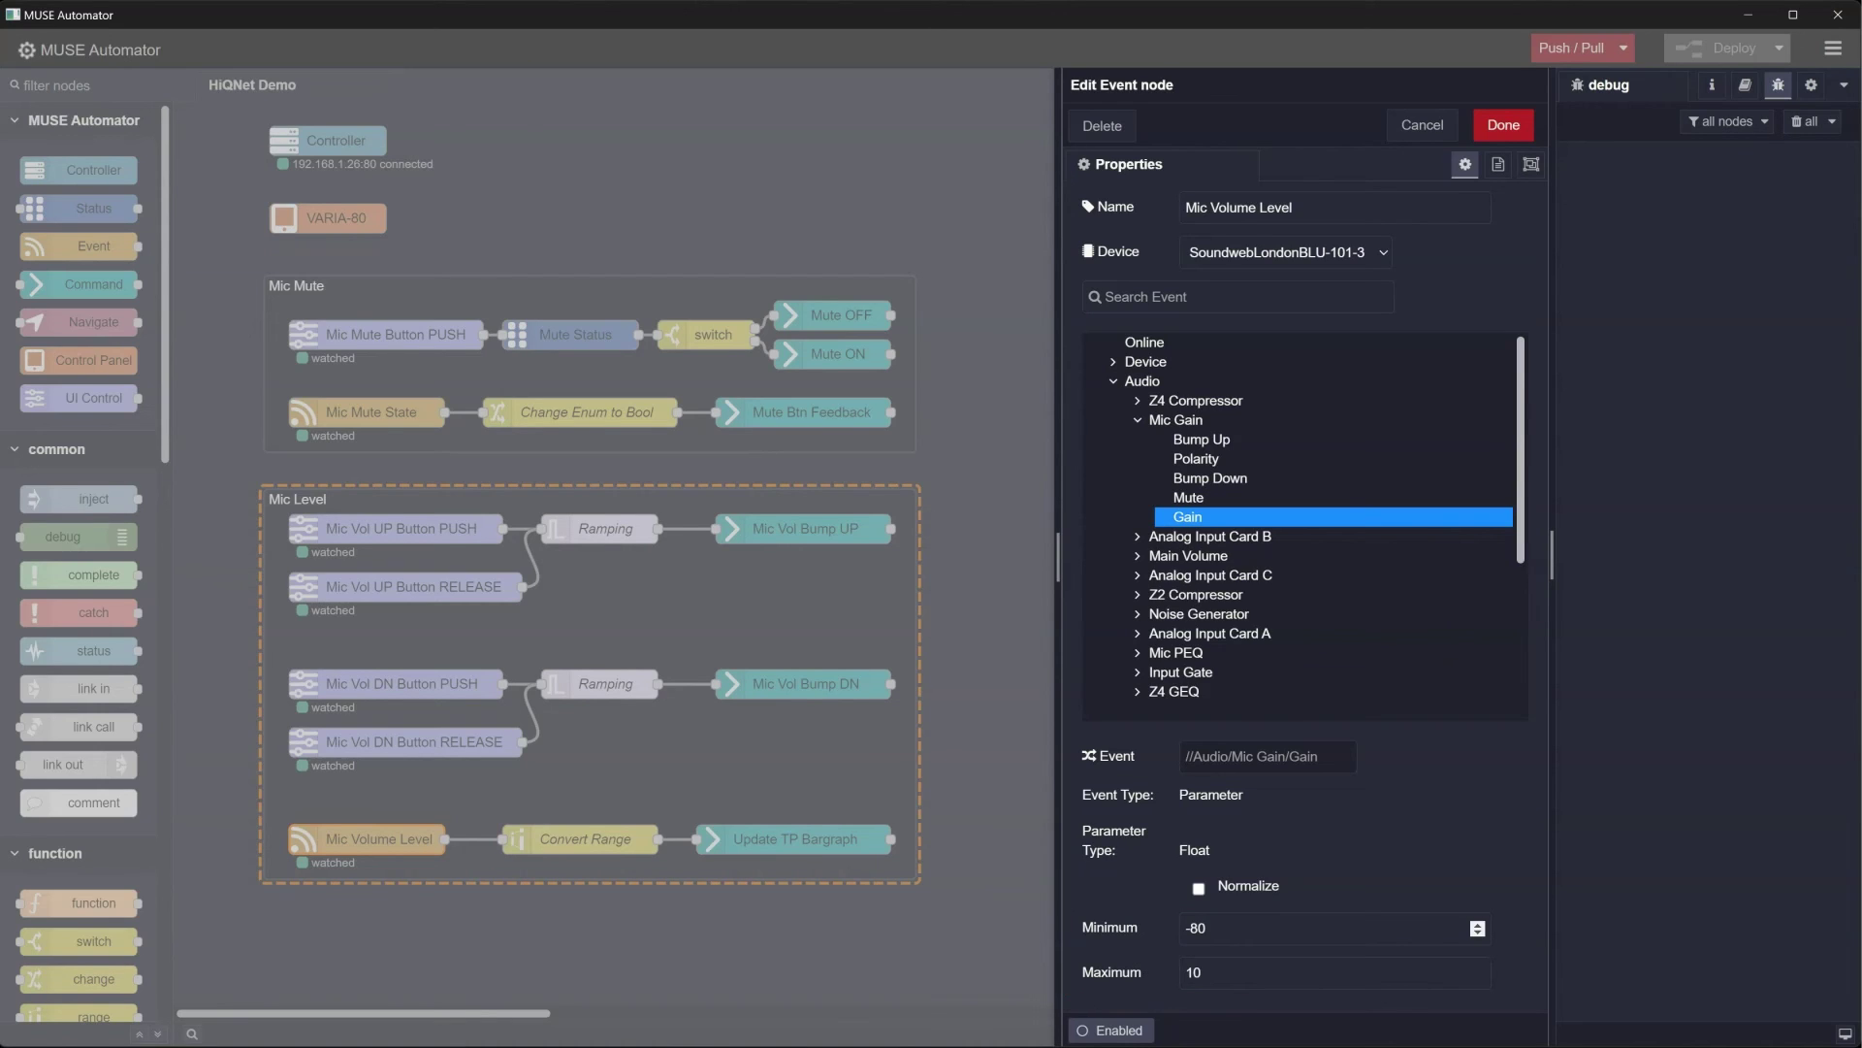
click(1424, 130)
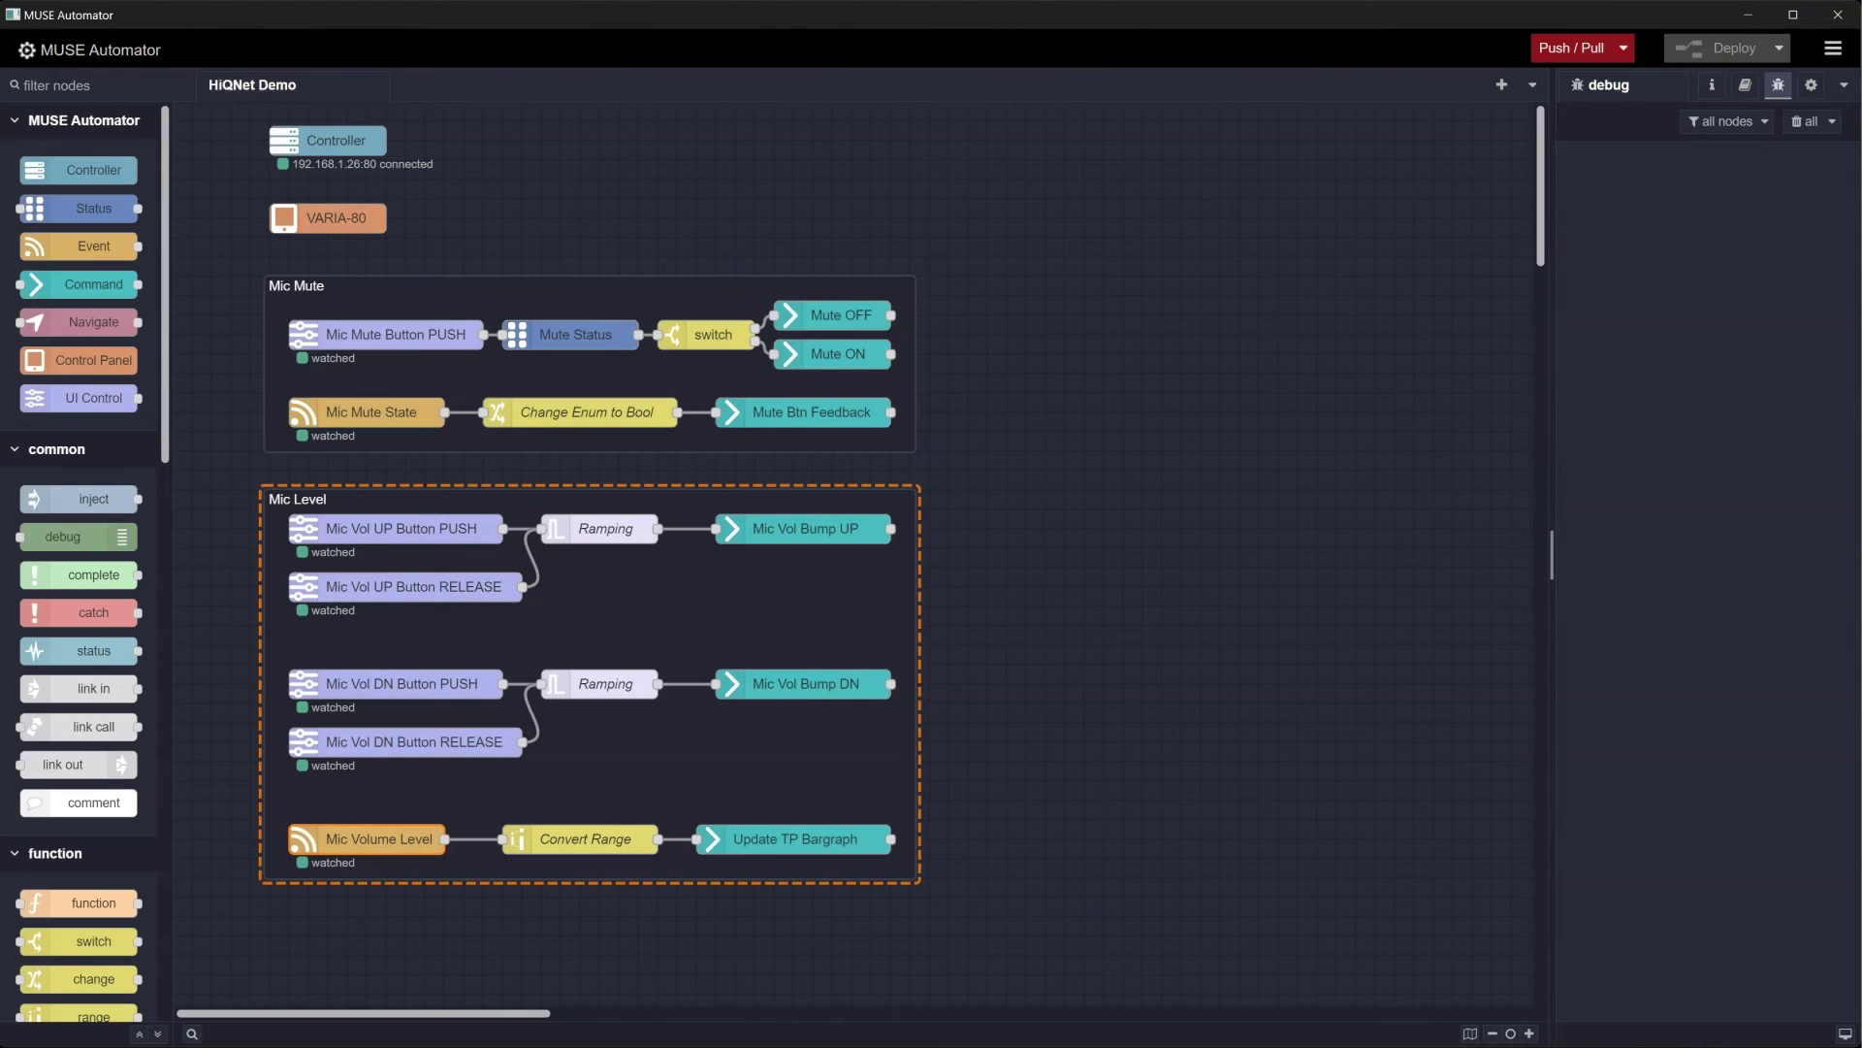
double_click(613, 836)
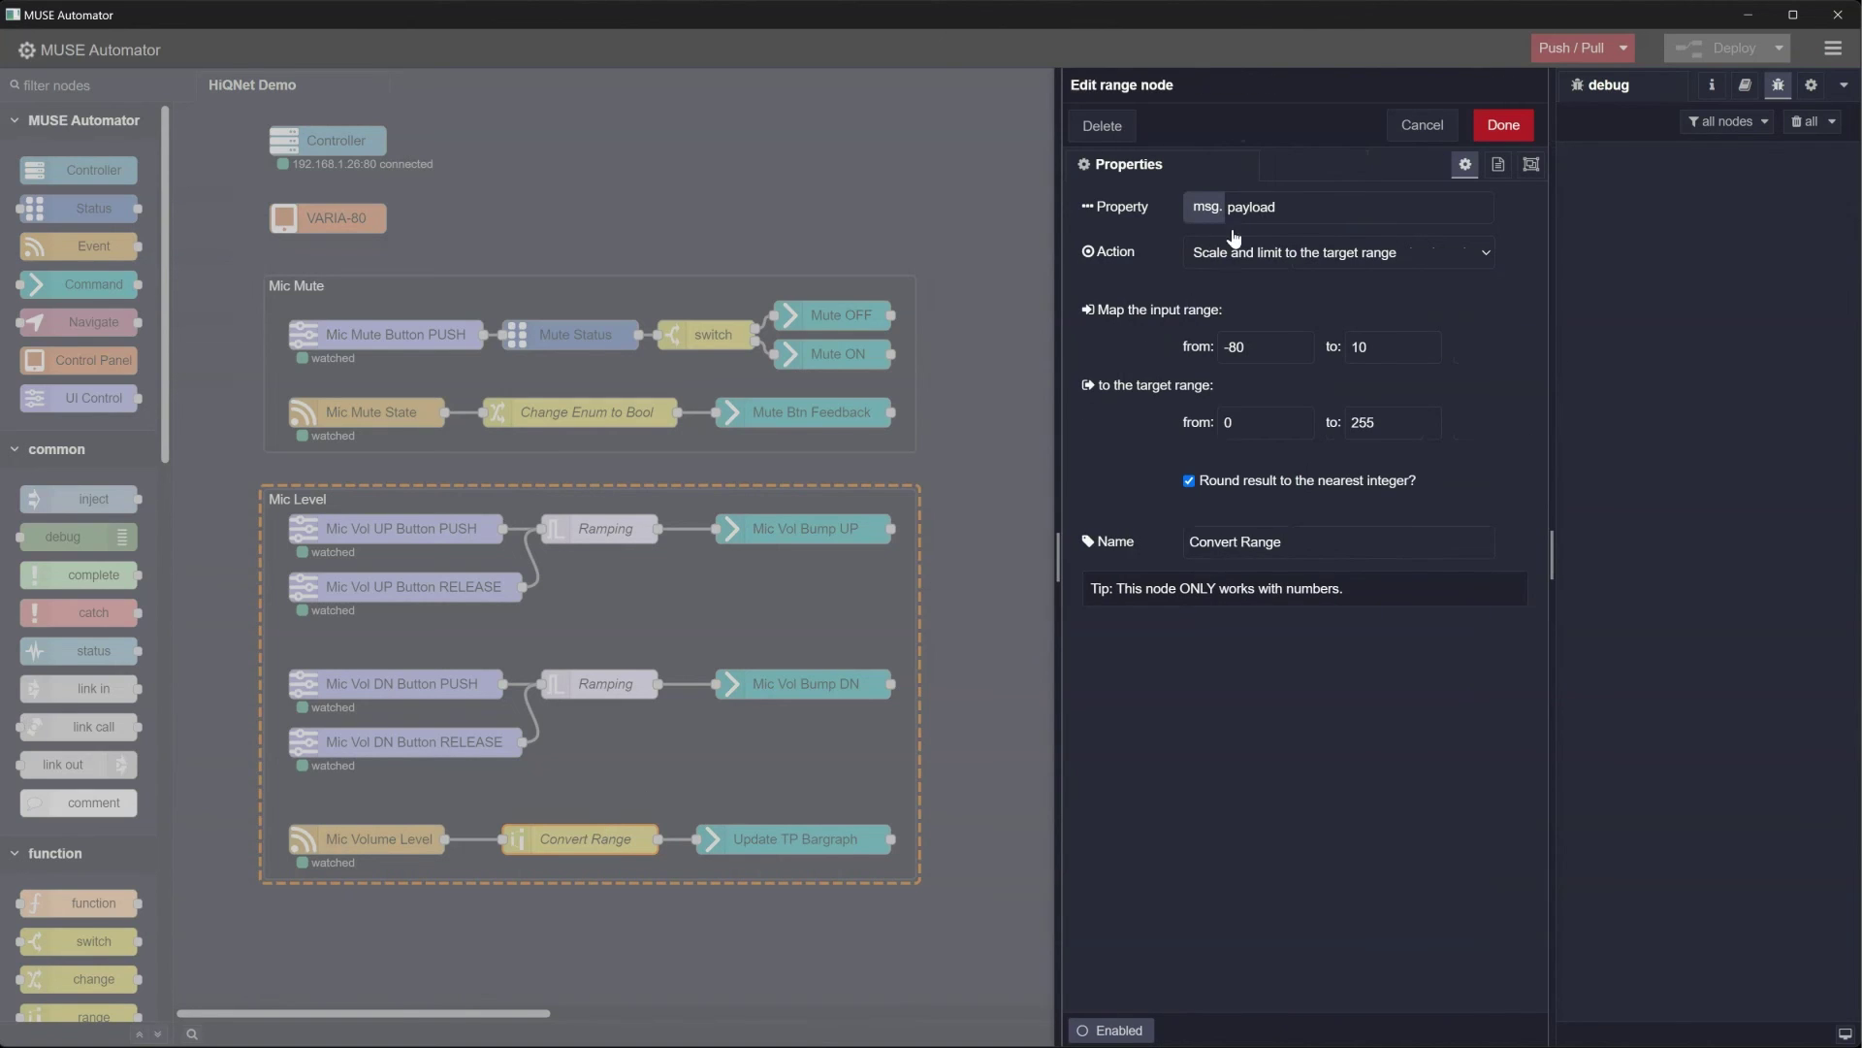